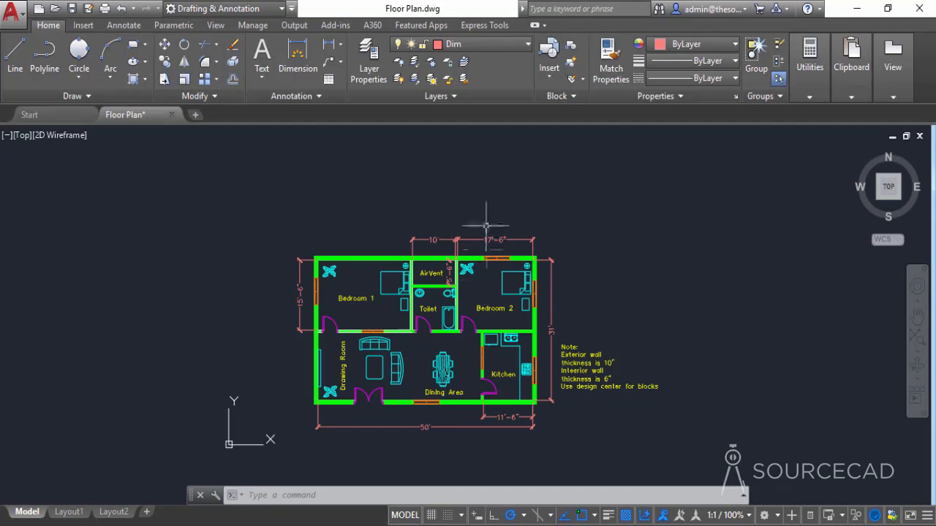
Make layer 0 current and turn off the Blocks, Dim, Hatches and Text layers
click(490, 43)
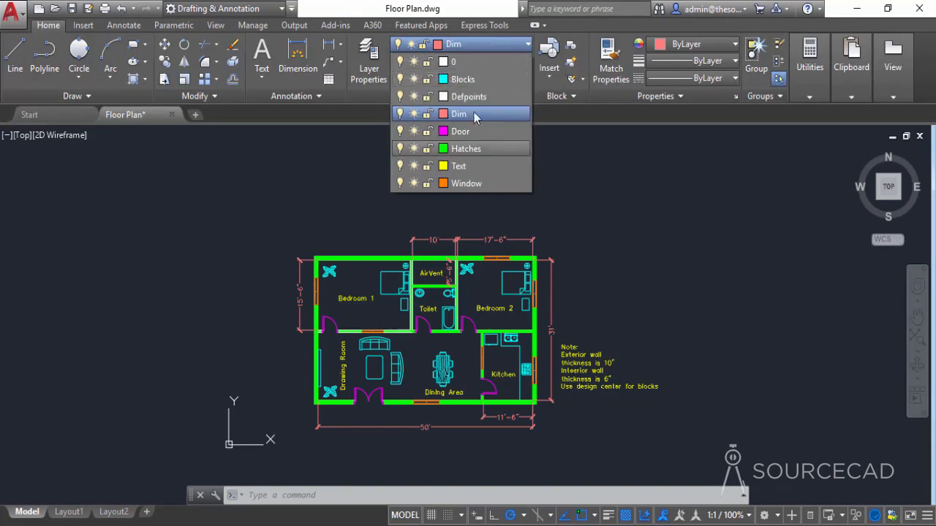
click(481, 61)
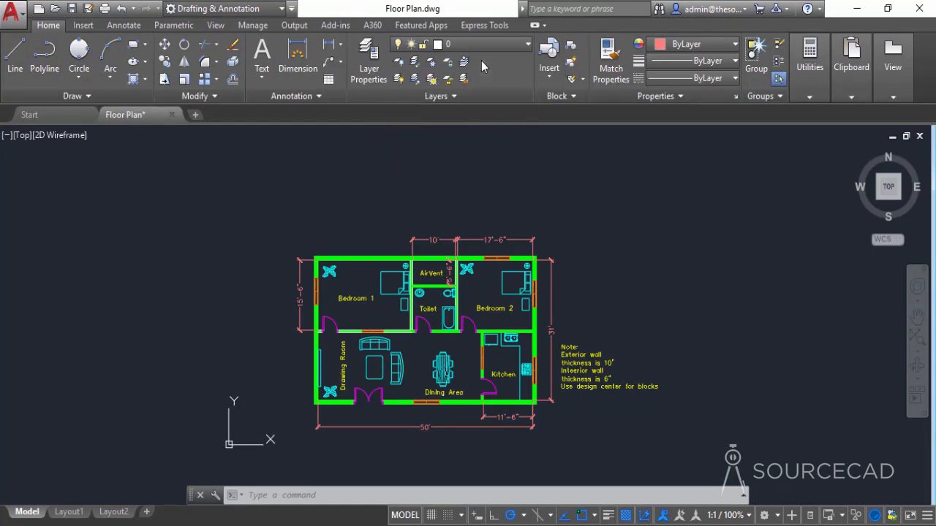
click(517, 45)
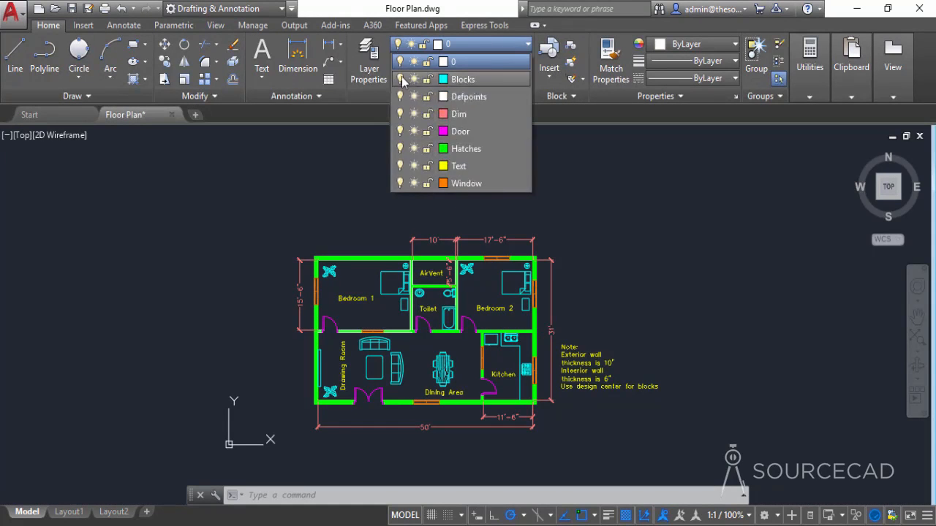
click(401, 79)
click(399, 113)
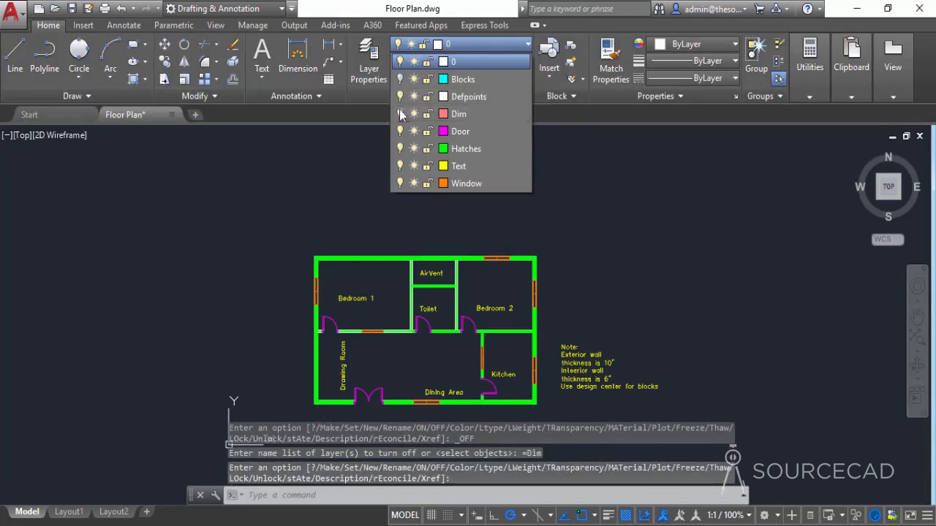
click(400, 149)
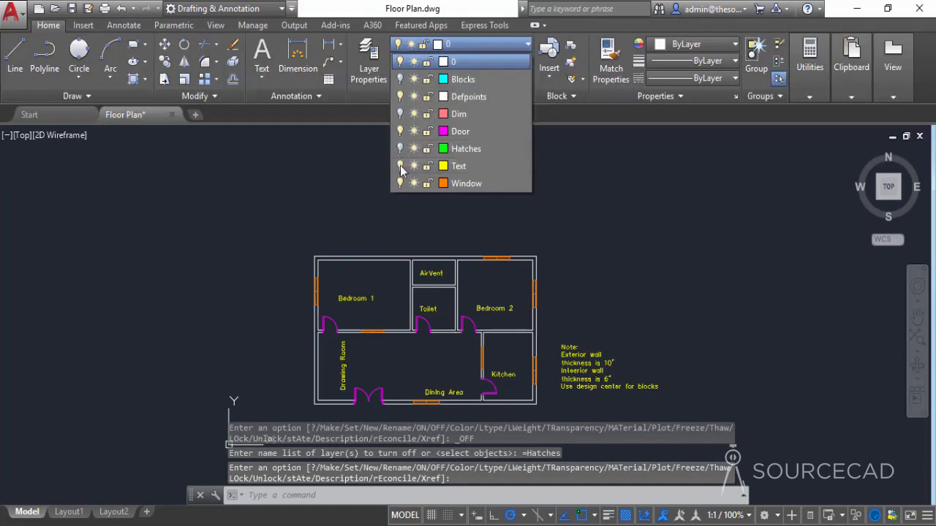
click(400, 166)
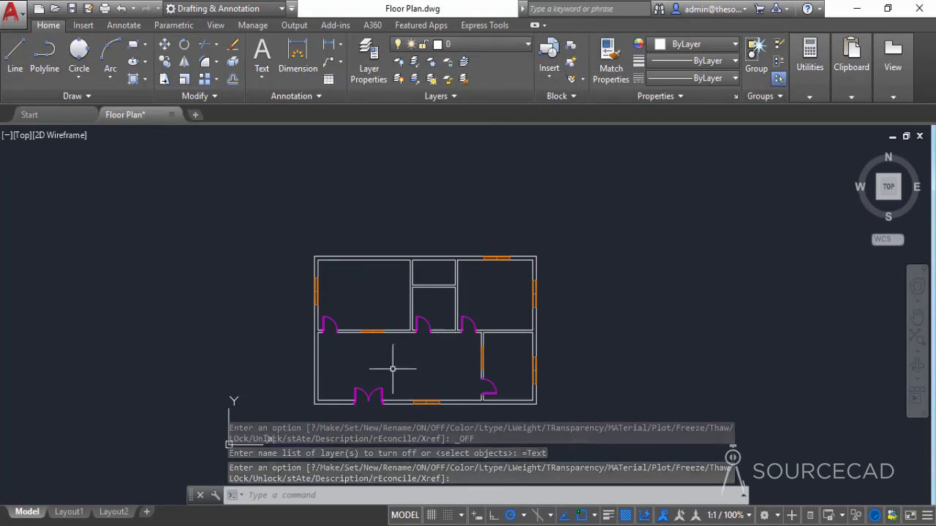
Rotate the top view of the floor plan 90 degrees so that east points up
middle_drag(505, 301, 499, 279)
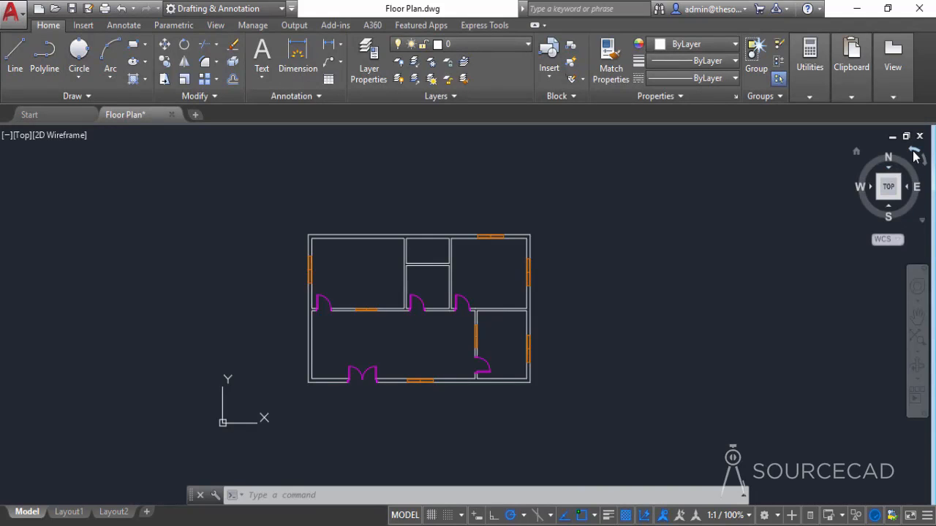
click(914, 152)
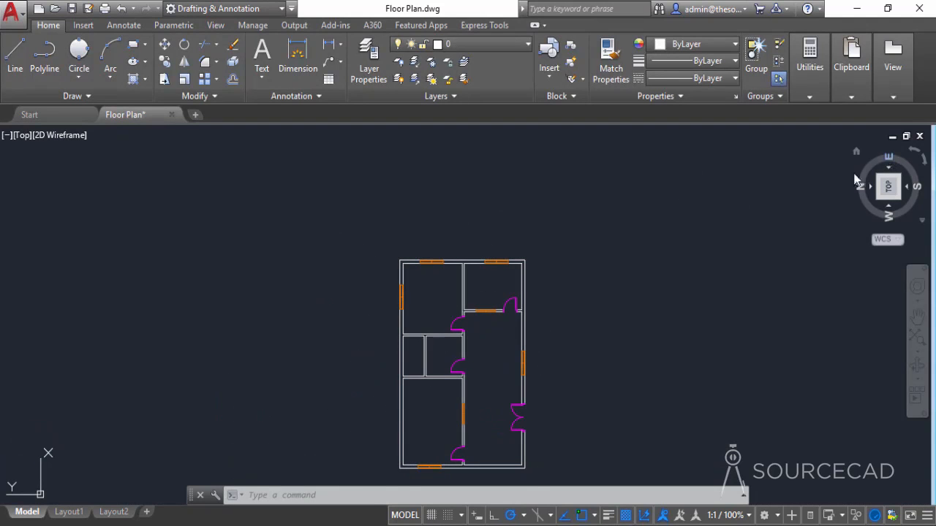
middle_drag(463, 191, 459, 263)
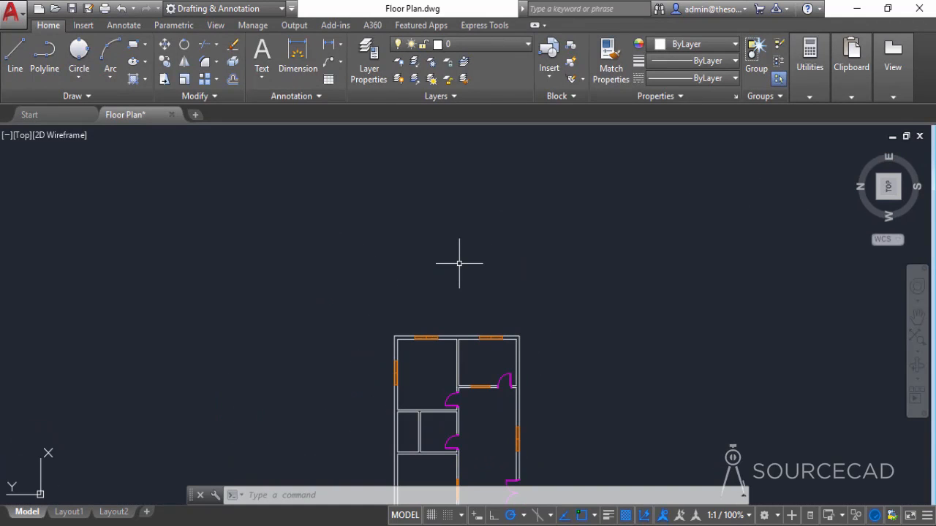
Draw two vertical construction lines through the upper-left and upper-right outer corners of the rotated floor plan
click(84, 95)
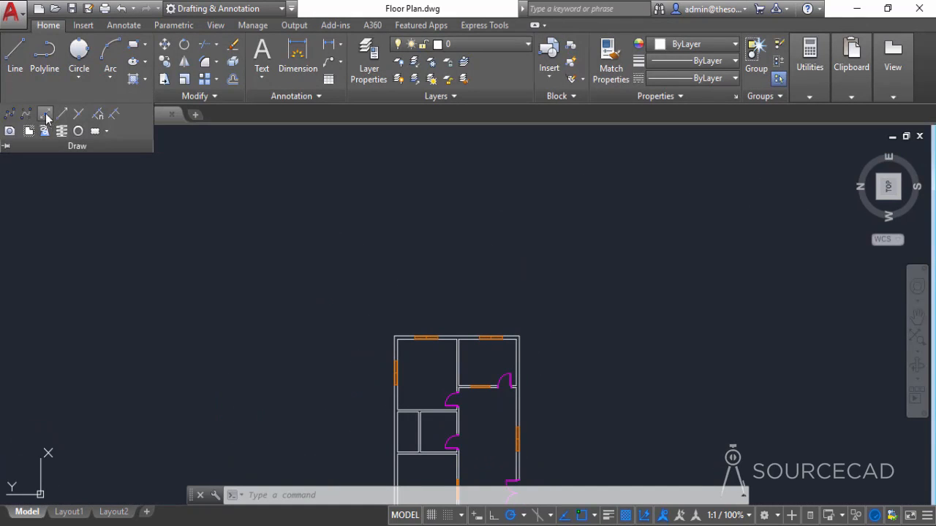
click(46, 117)
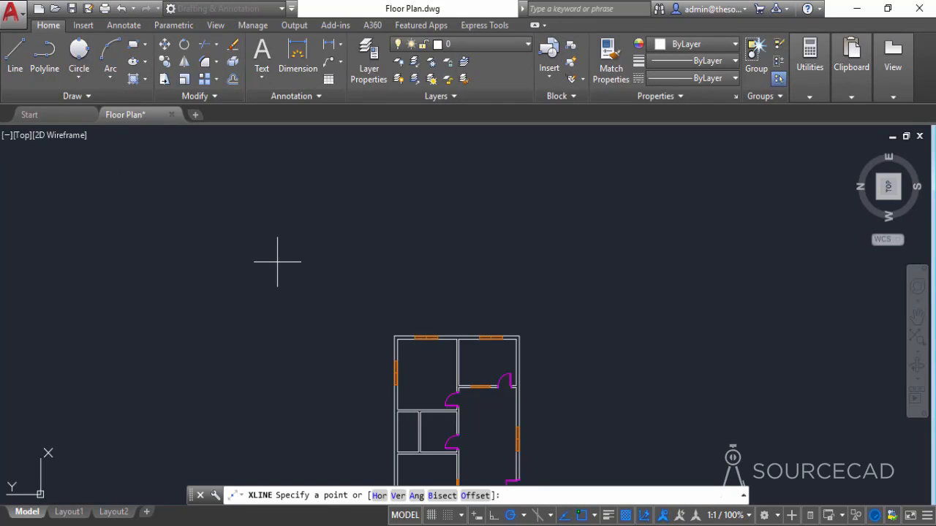
click(394, 336)
click(389, 239)
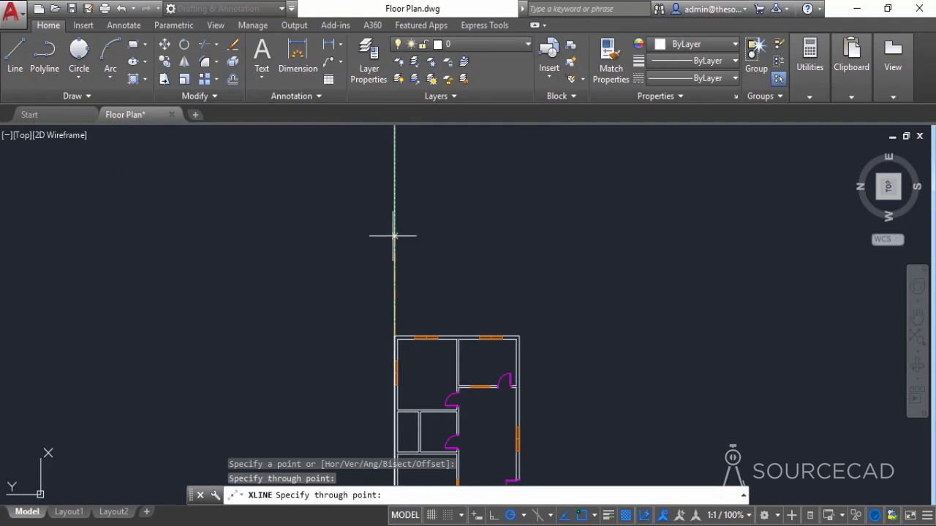
key(Return)
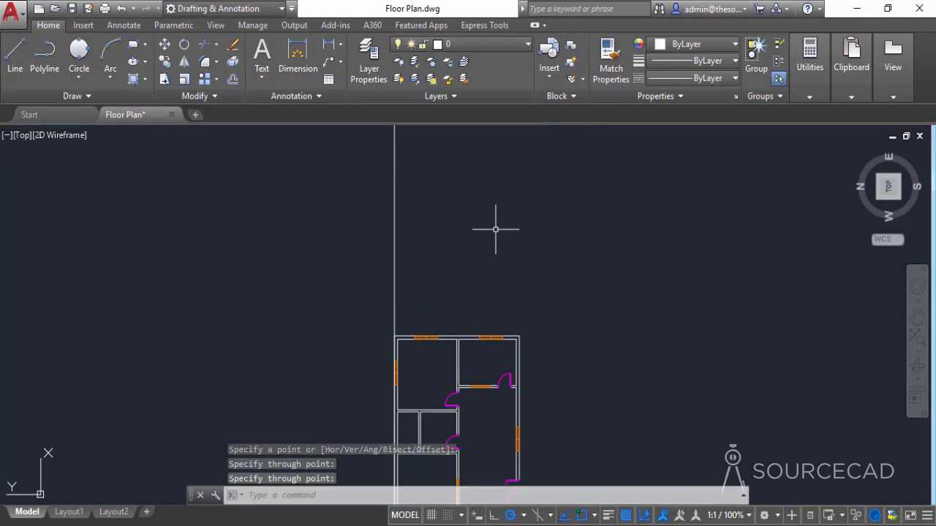
key(Return)
click(518, 338)
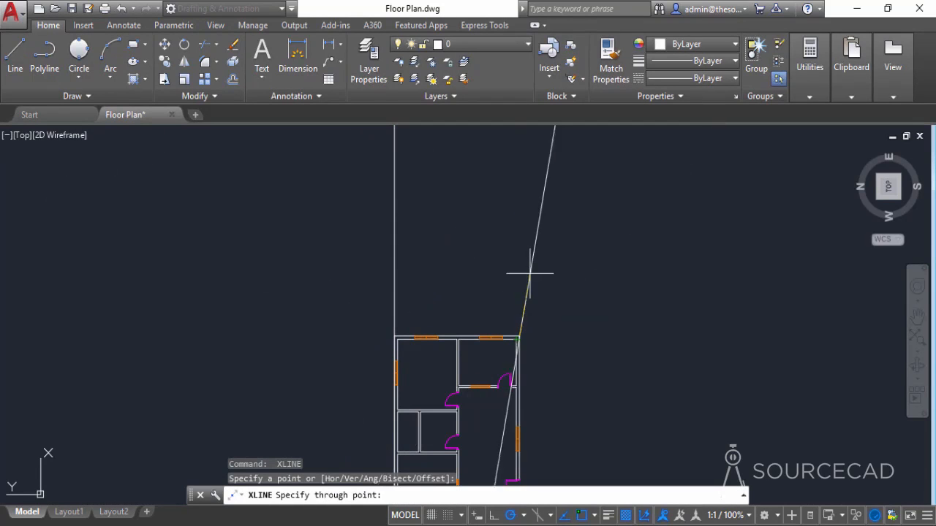
click(519, 247)
key(Return)
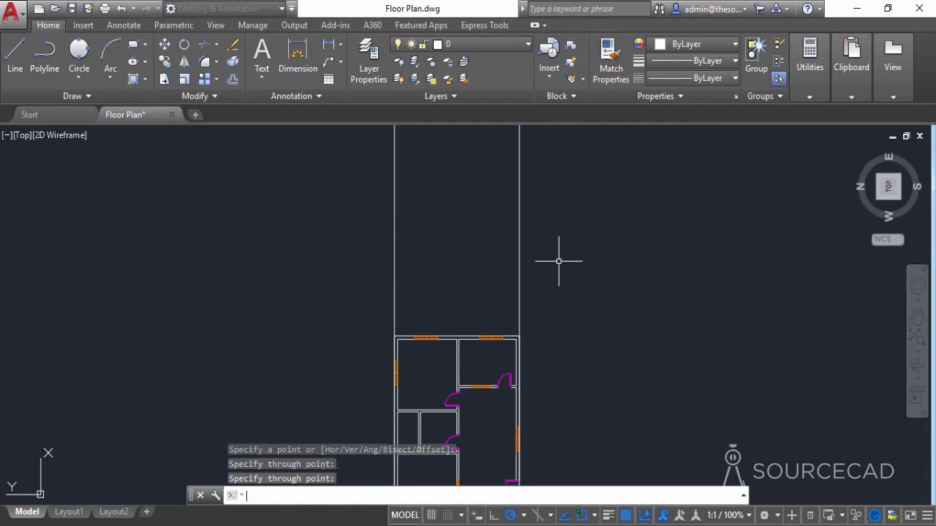
Draw a horizontal construction line across the two vertical ones, a short distance above the floor plan
key(Return)
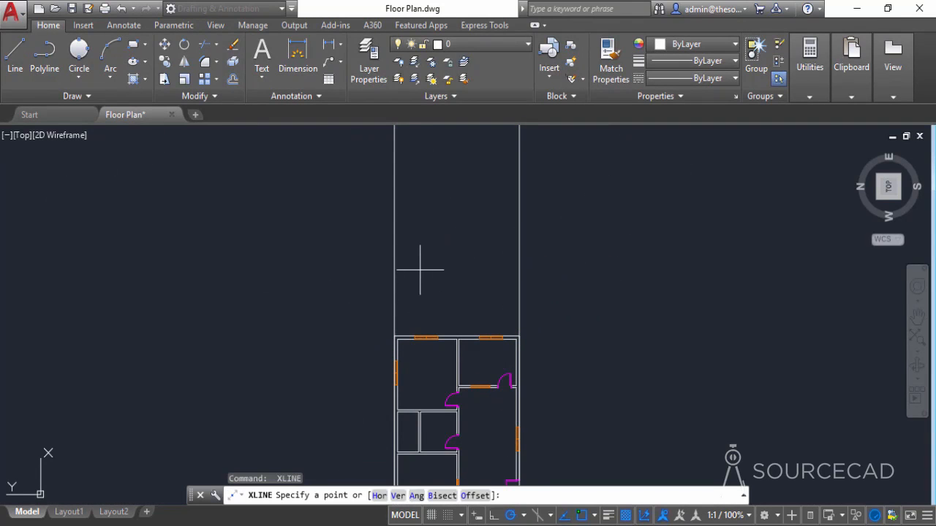
click(424, 270)
key(Return)
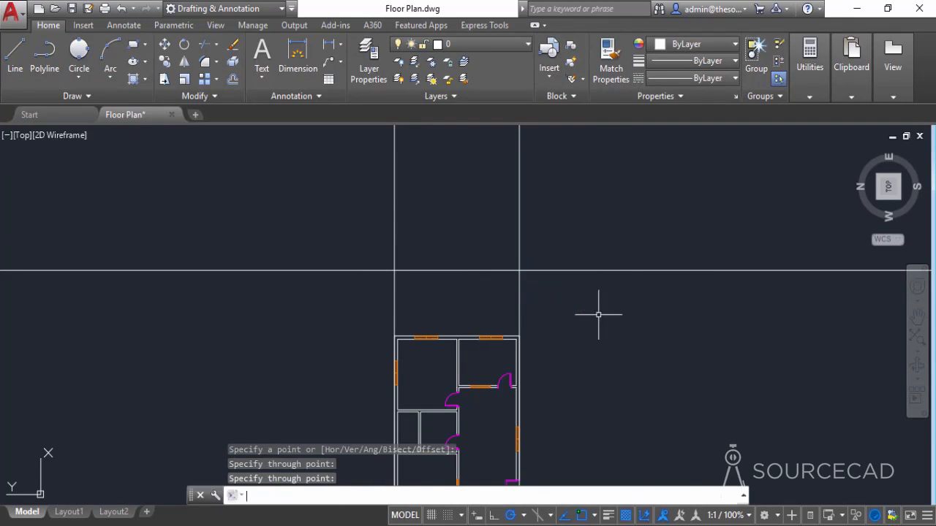
Offset the horizontal construction line 2' upward, away from the floor plan
scroll(484, 294, down, 4)
middle_drag(543, 374, 490, 282)
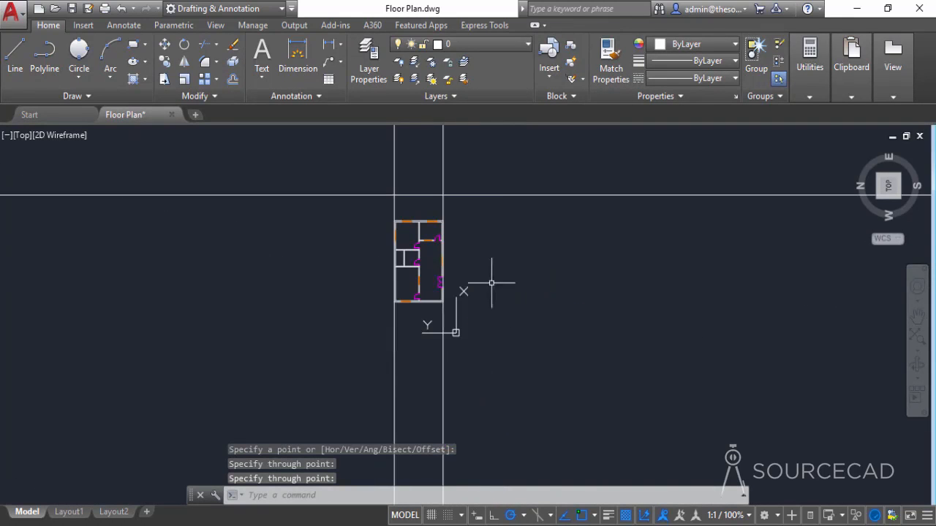
middle_drag(394, 145, 396, 283)
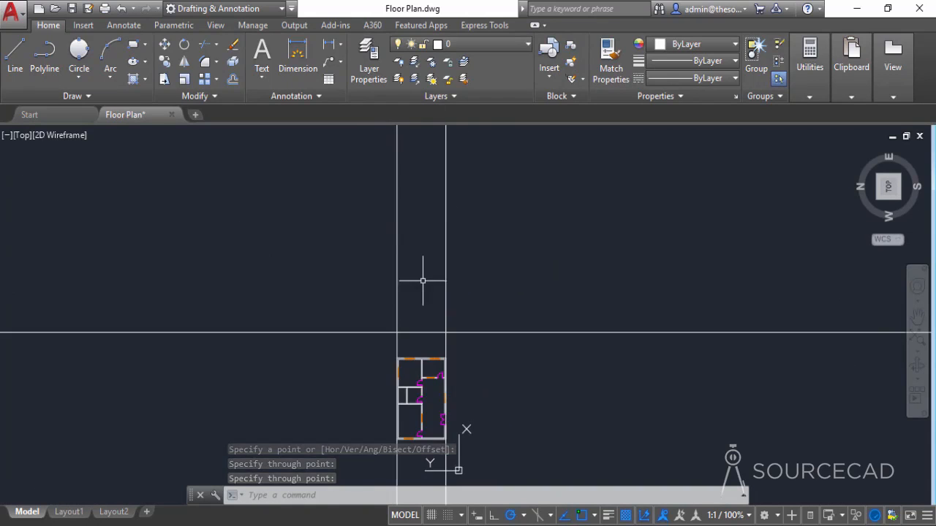
scroll(425, 323, up, 2)
middle_drag(415, 369, 438, 340)
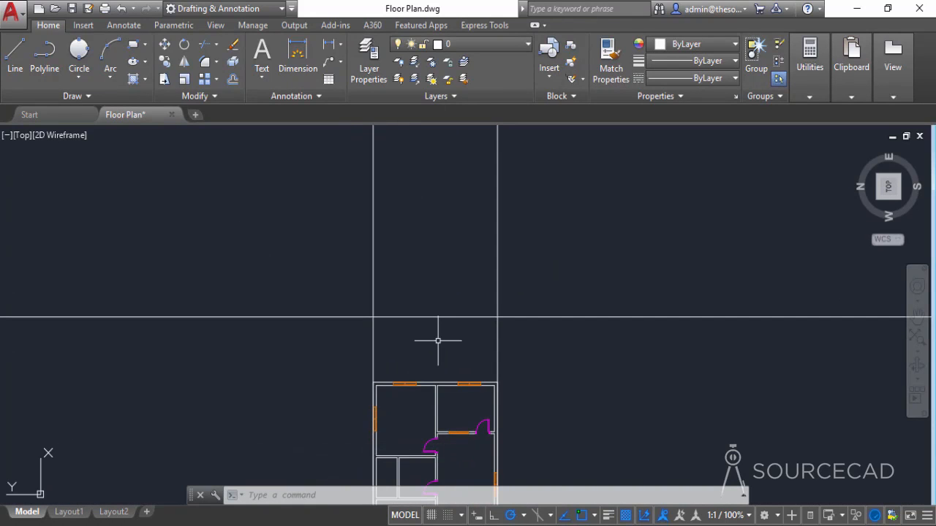
click(233, 79)
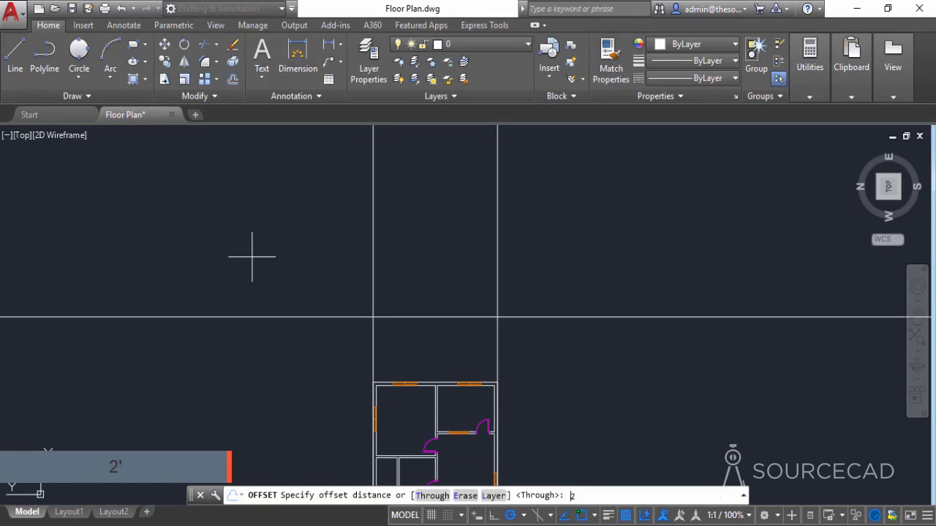
text(2')
key(Return)
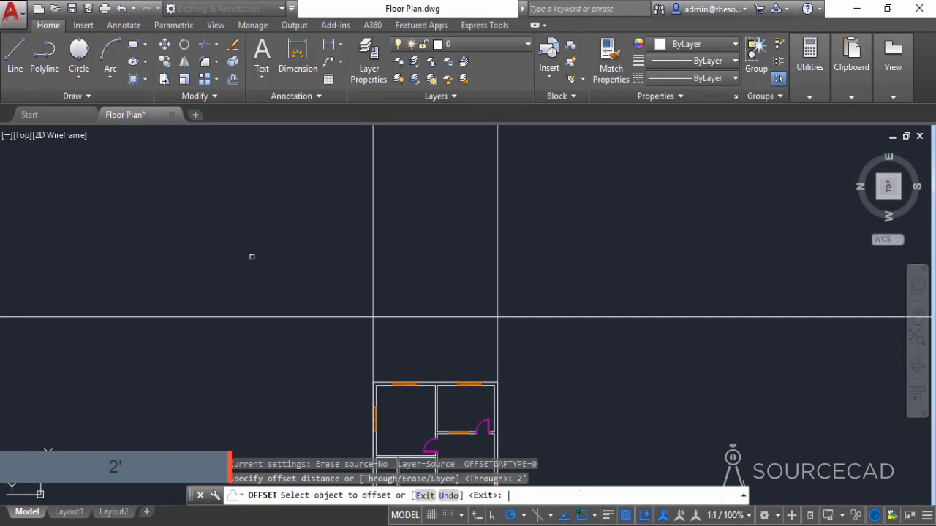
click(411, 315)
click(420, 264)
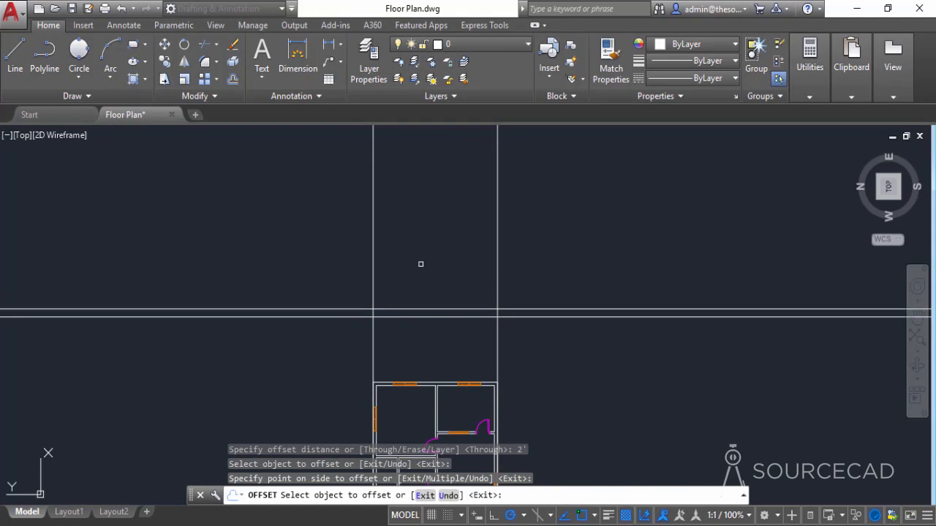
key(Return)
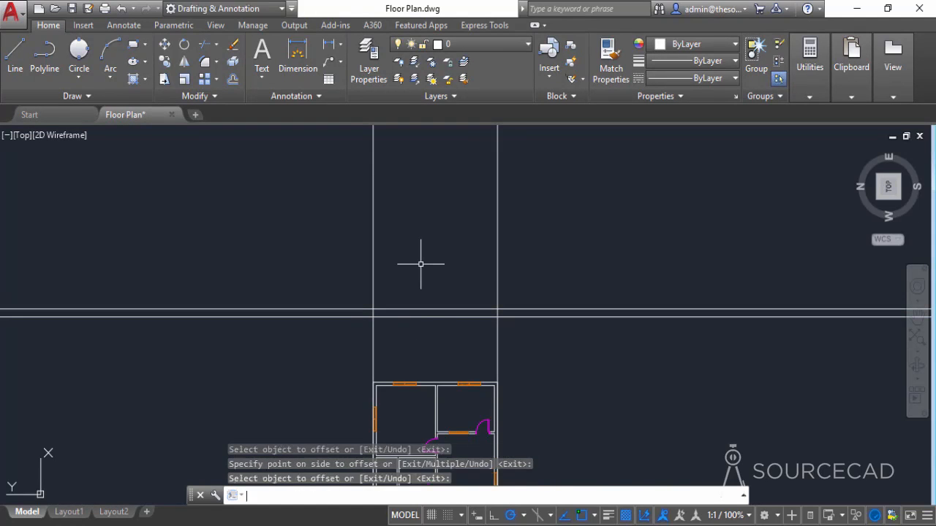
Offset the lowest horizontal construction line 11' upward
key(Return)
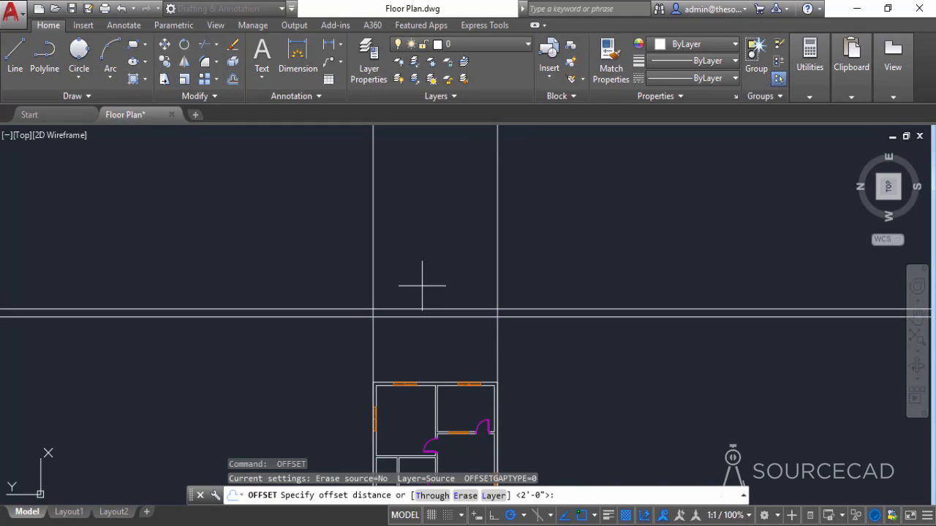
text(11')
key(Return)
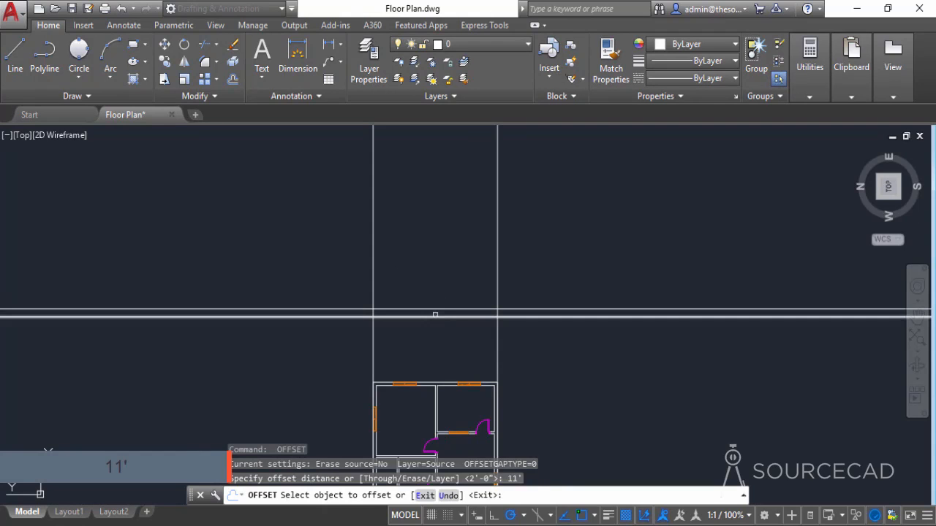
click(435, 314)
click(432, 219)
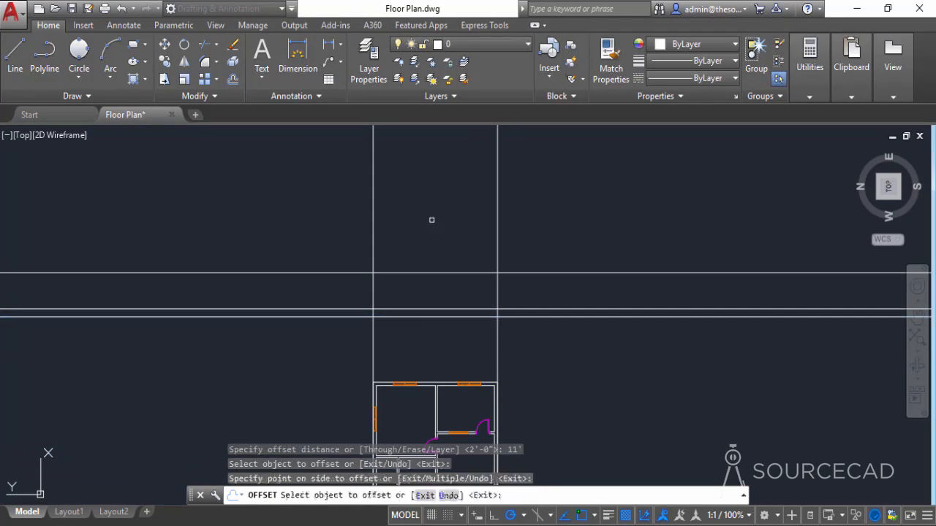
key(Return)
Offset the lowest horizontal construction line 16' upward
key(Return)
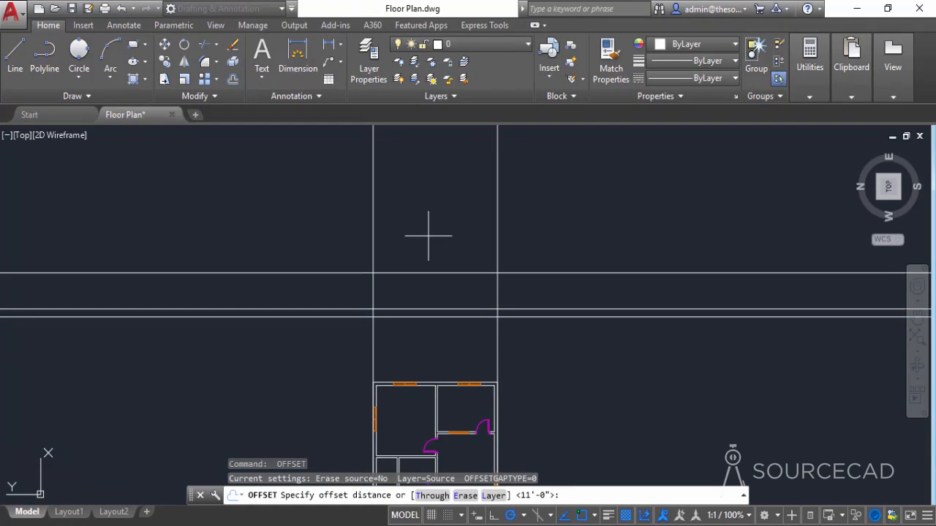
text(16)
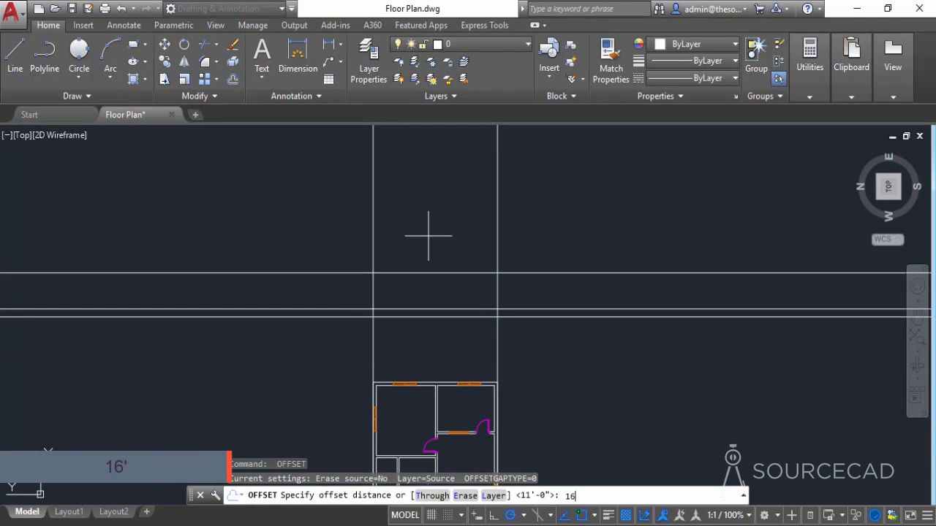
text(')
key(Return)
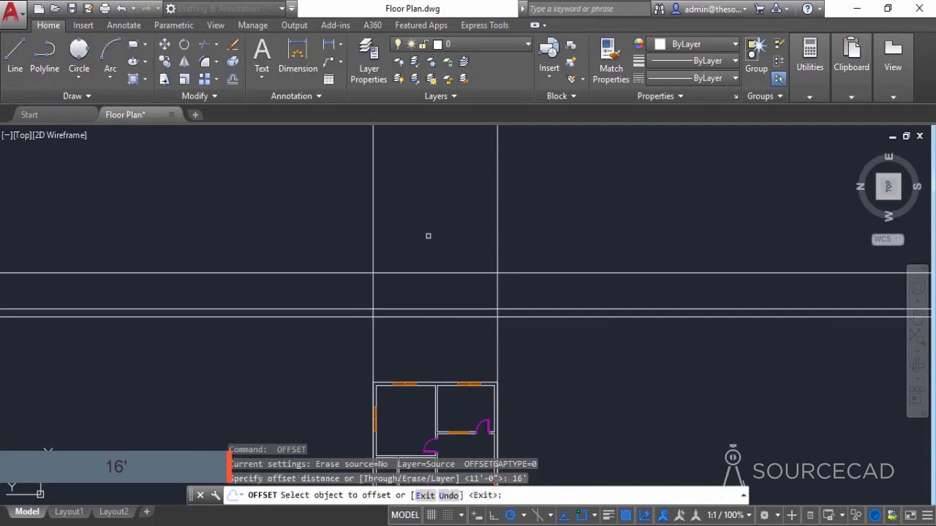
click(448, 318)
click(459, 201)
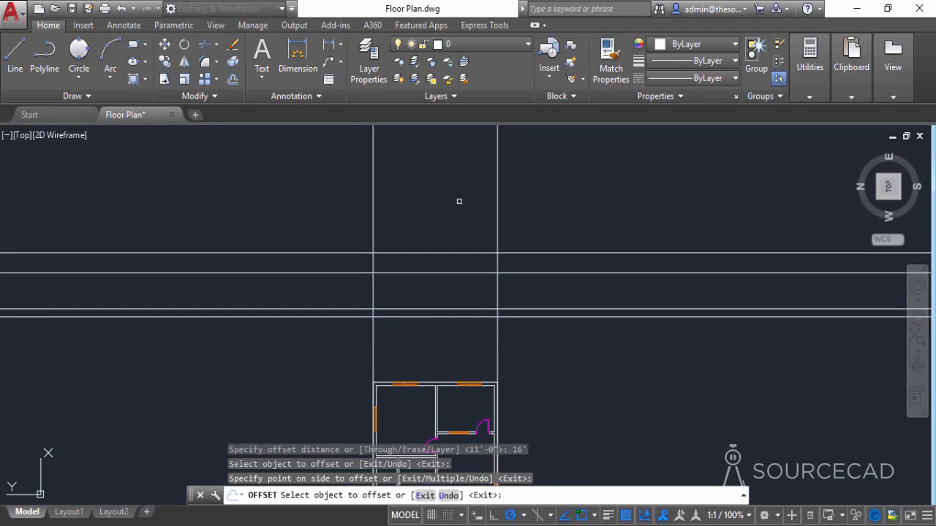
key(Return)
Offset the lowest horizontal construction line 5'6" upward and finish the Offset command
key(Return)
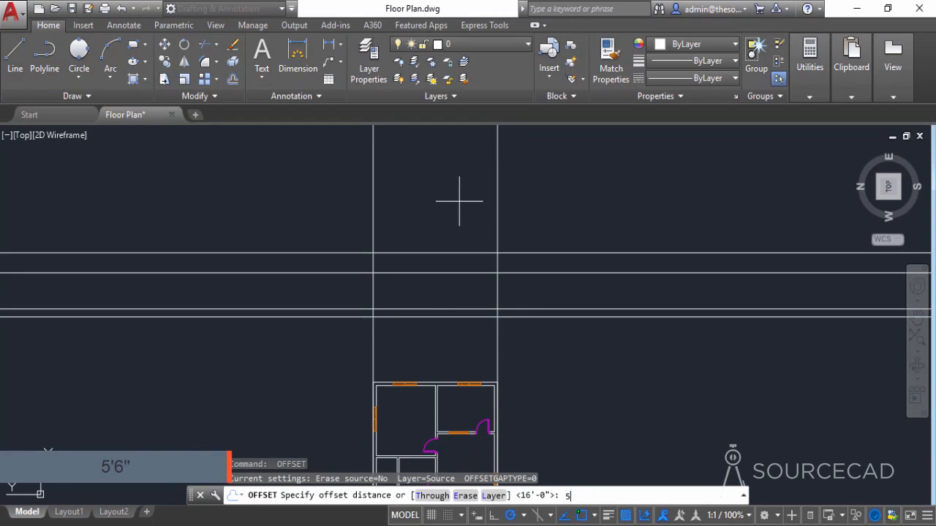
text(5'6")
key(Return)
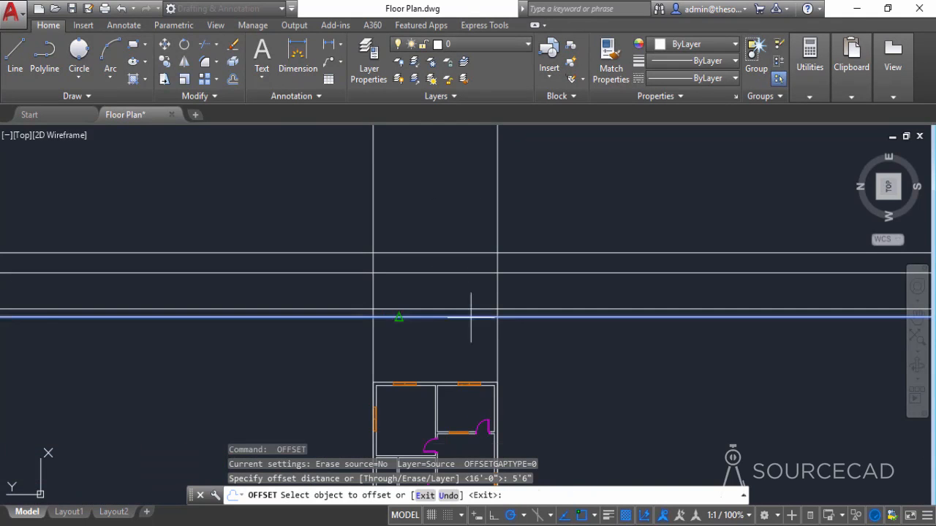
click(471, 317)
click(458, 196)
right_click(457, 196)
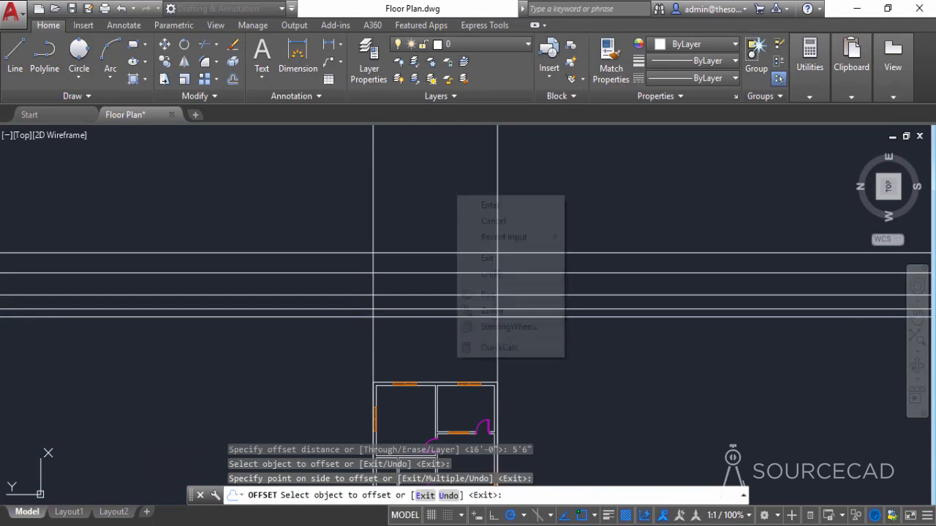
click(483, 206)
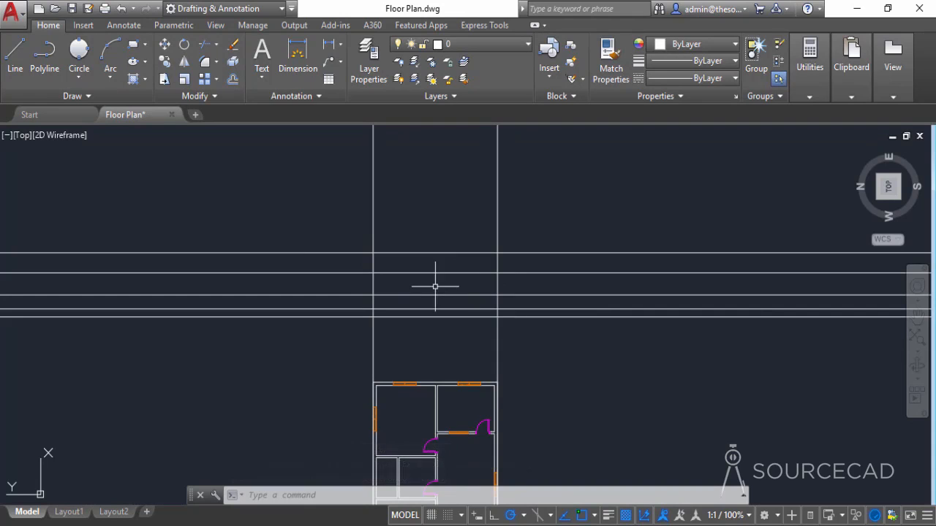
Offset both vertical construction lines 1'6" outward, away from each other, and finish the Offset command
click(233, 80)
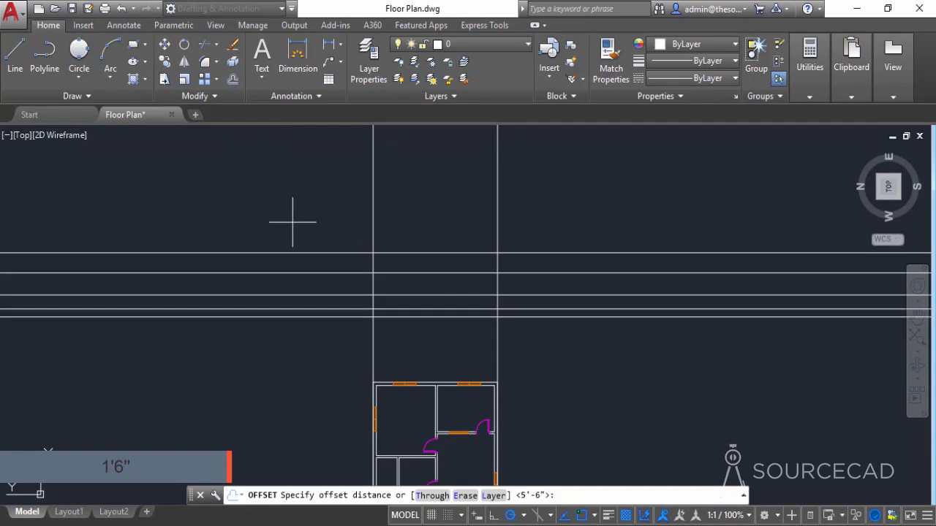
text(1'6)
key(Return)
click(372, 198)
click(316, 198)
click(497, 183)
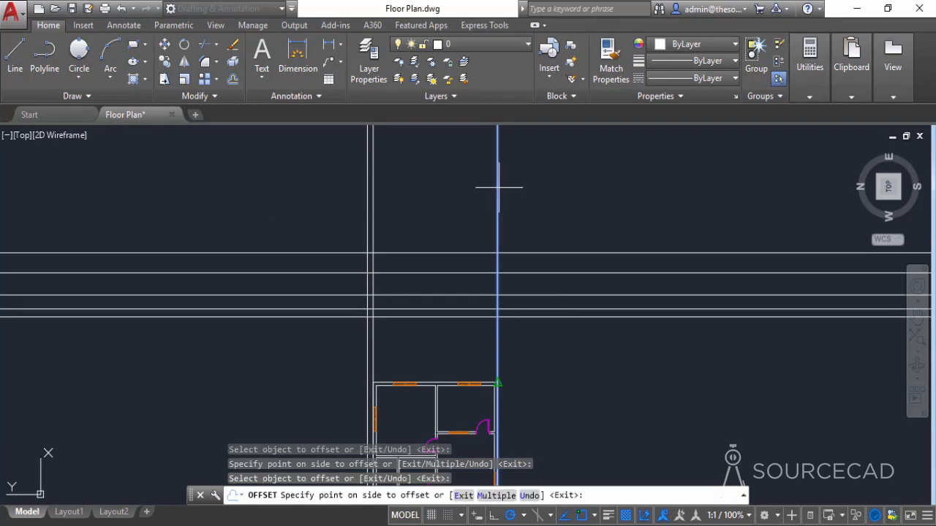
click(553, 188)
right_click(552, 188)
click(567, 198)
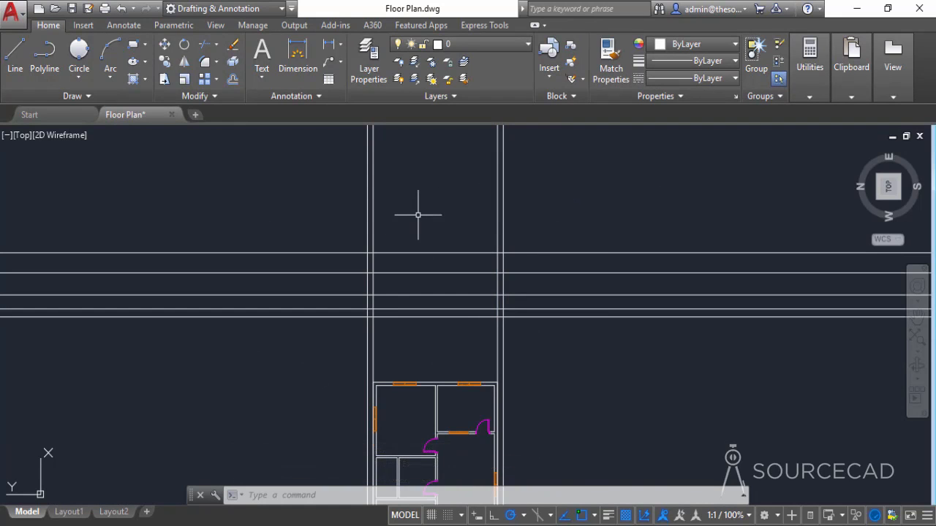
Trim the construction lines extending beyond the elevation grid on all sides, including the vertical parts between the grid and the floor plan
click(204, 45)
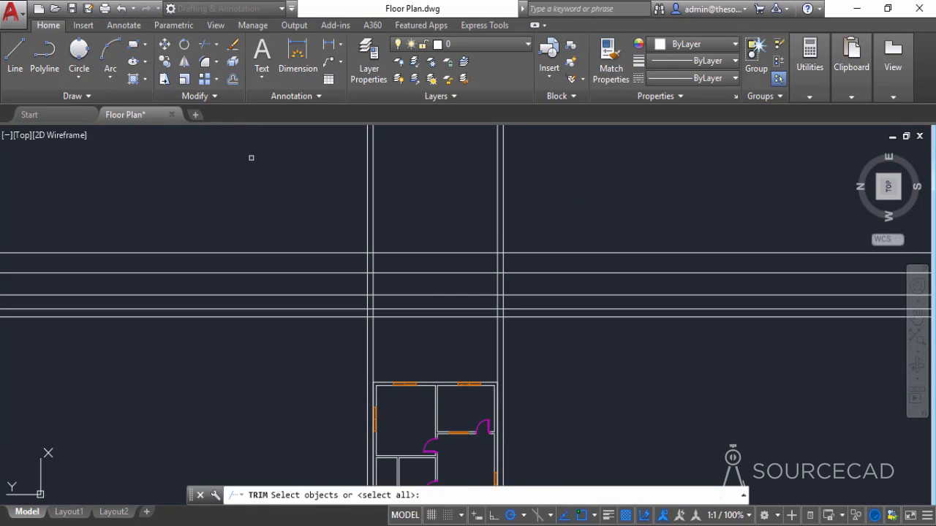
click(552, 184)
click(344, 201)
click(288, 360)
click(227, 202)
click(709, 372)
click(622, 171)
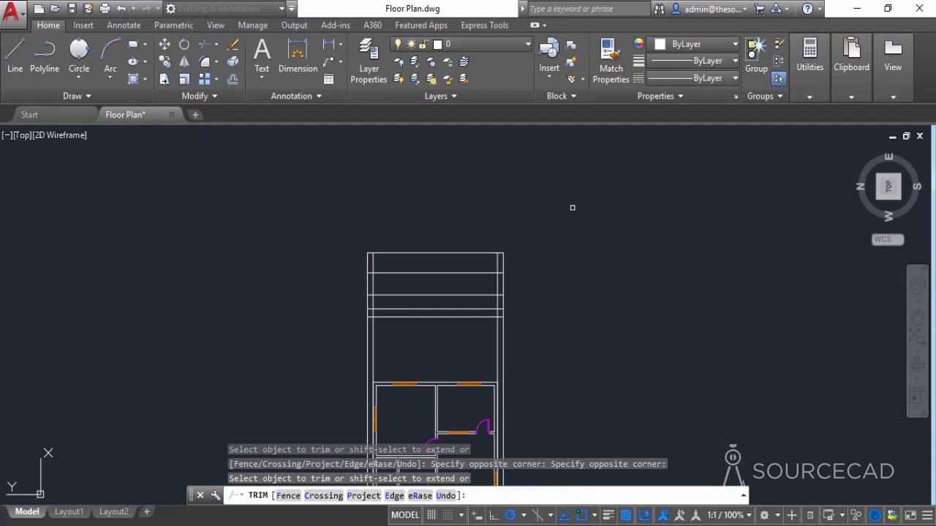
click(532, 356)
click(313, 341)
right_click(302, 285)
click(325, 307)
Erase the two leftover vertical construction lines below the floor plan
middle_drag(492, 355, 472, 219)
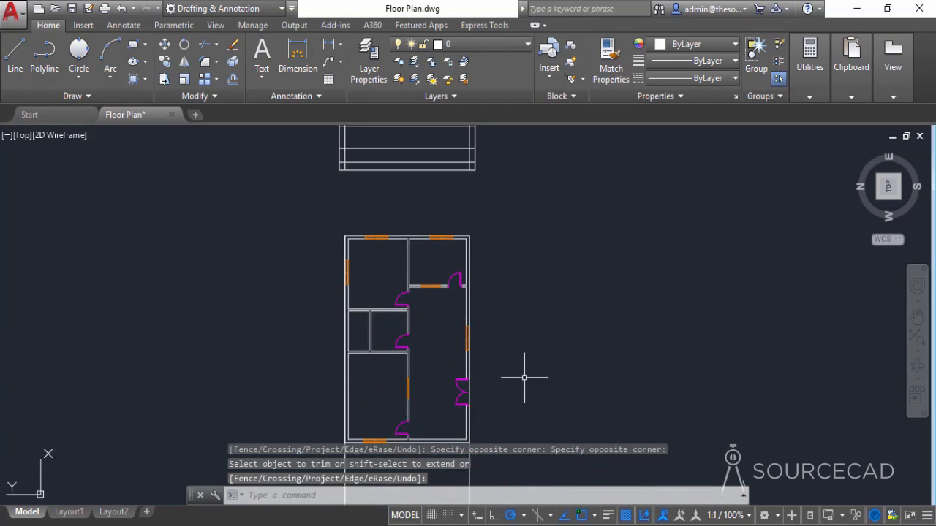
middle_drag(522, 376, 500, 163)
click(480, 376)
click(259, 326)
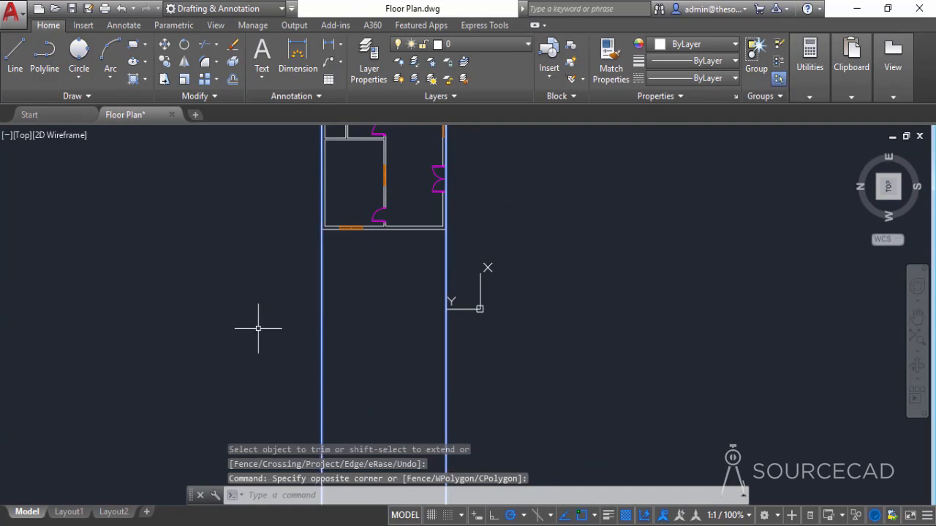
right_click(258, 326)
click(290, 284)
Draw two sloping roof lines from the inner verticals' intersections with the second-highest horizontal line to an off-centre apex on the top line
scroll(463, 390, down, 3)
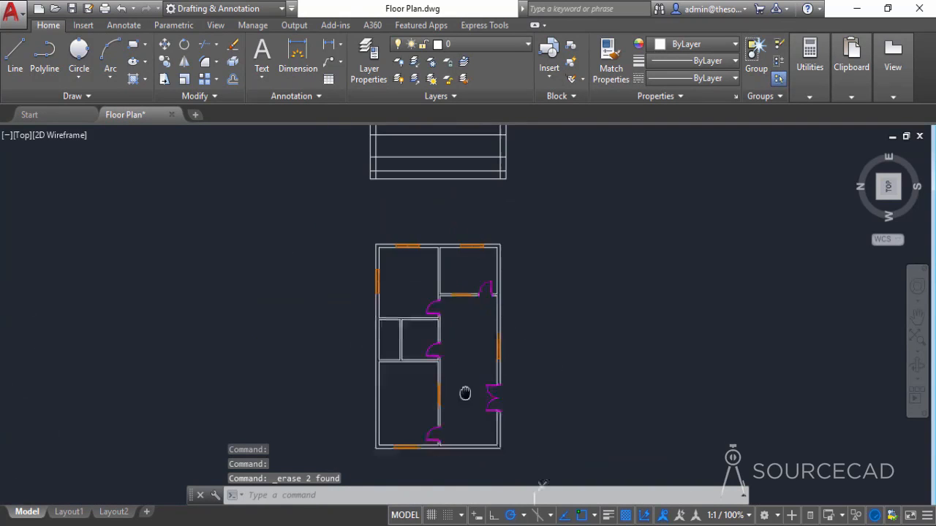
middle_drag(454, 228, 429, 278)
scroll(414, 221, up, 2)
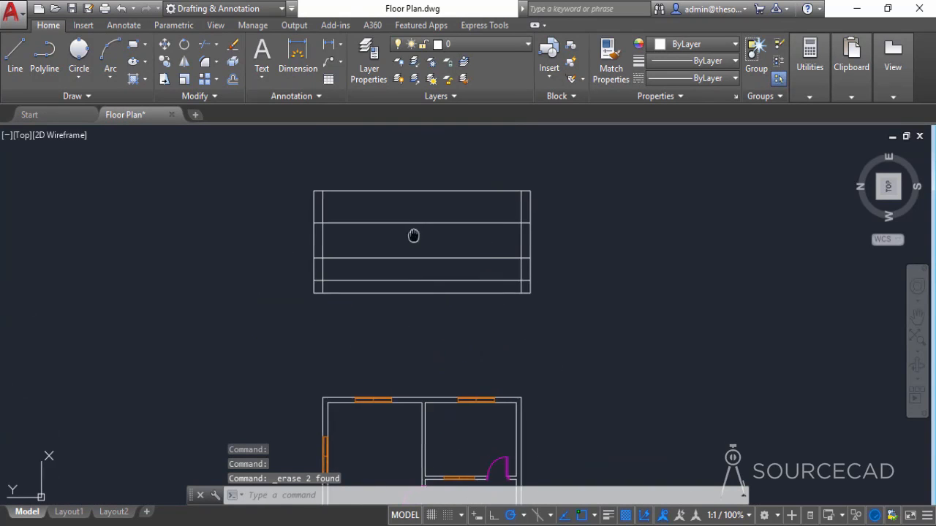
middle_drag(414, 234, 424, 284)
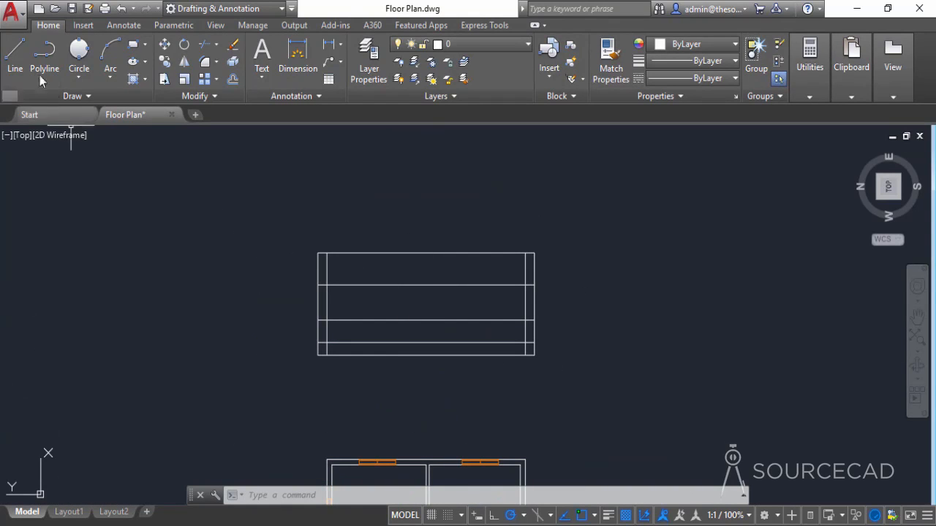
click(14, 59)
click(15, 58)
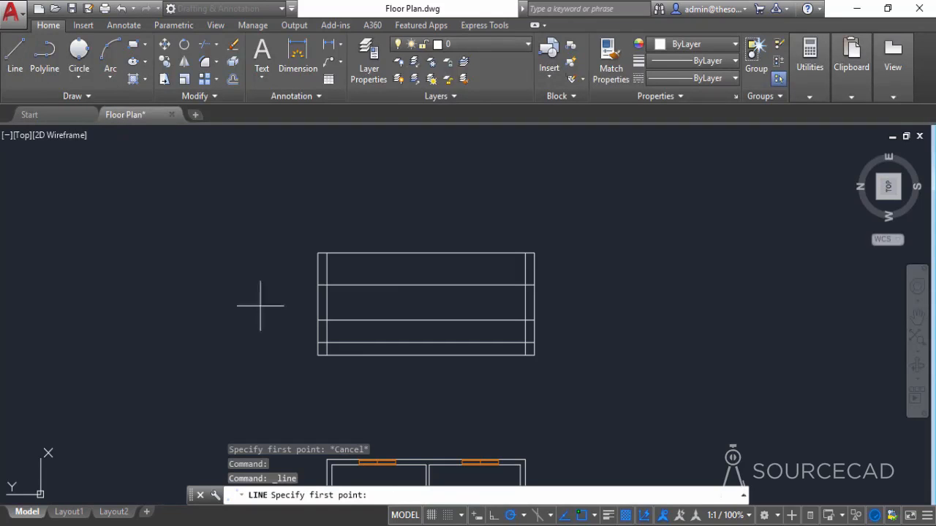
click(327, 284)
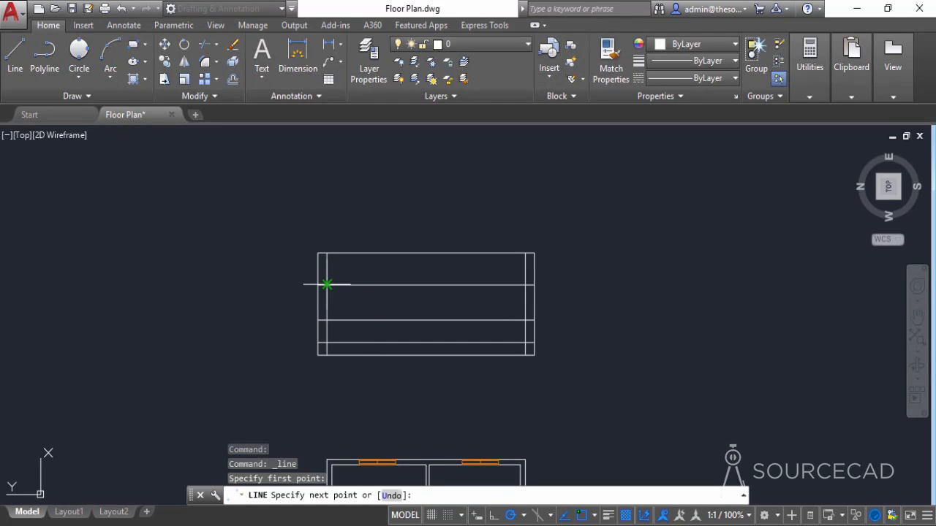
click(395, 253)
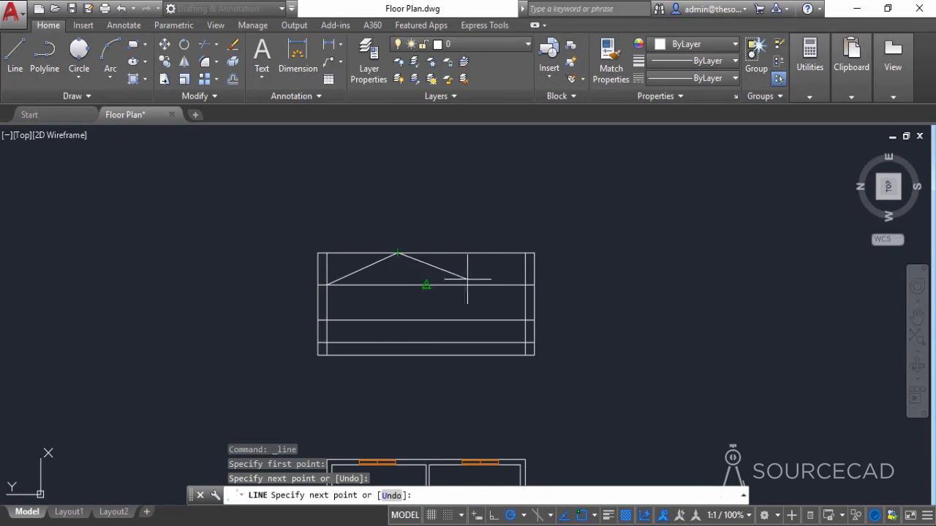
click(526, 285)
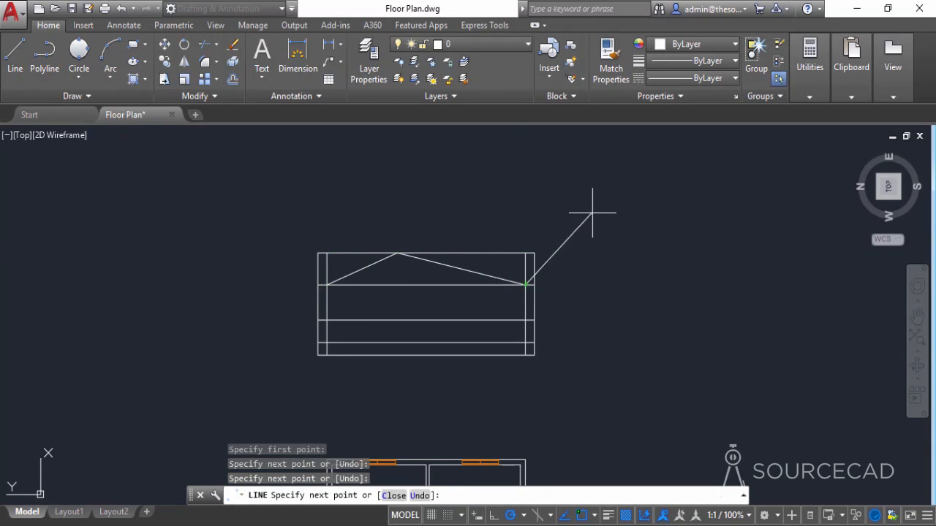
key(Return)
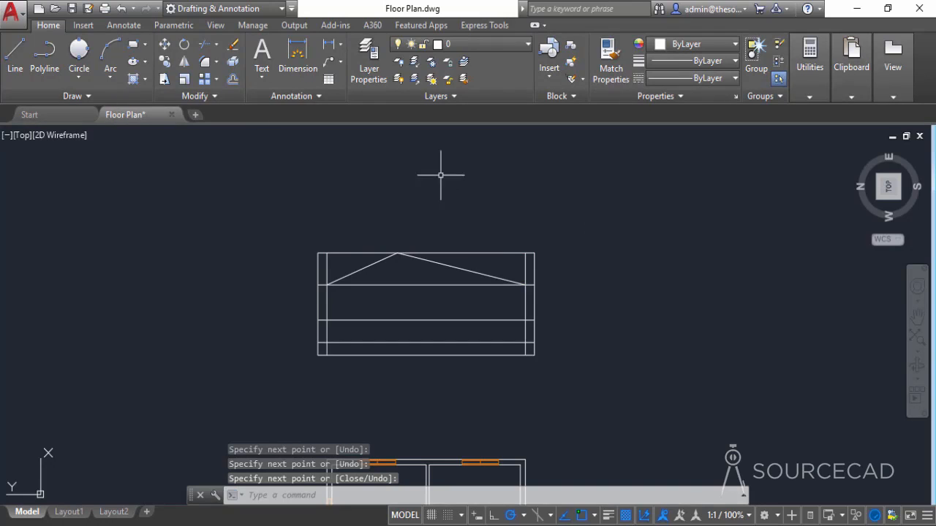
Extend the lower ends of both sloping roof lines to the outermost vertical lines
click(205, 45)
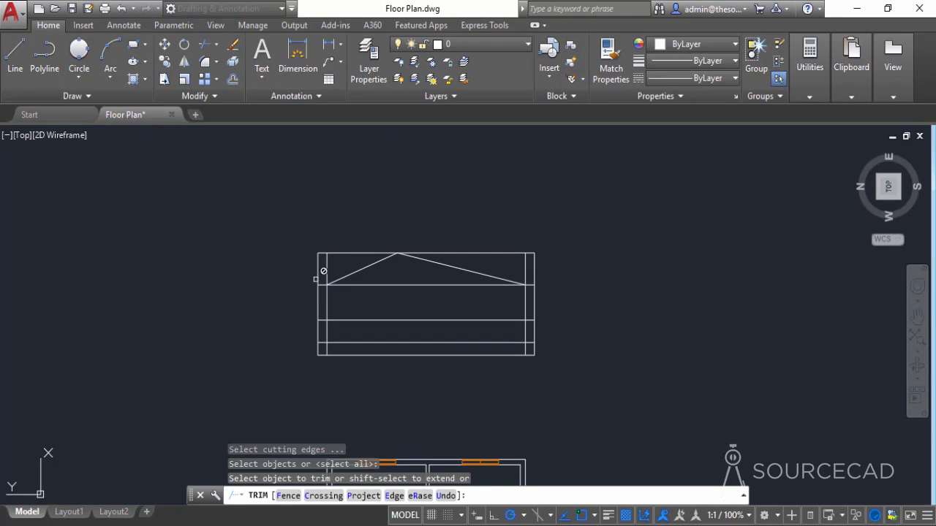
click(315, 278)
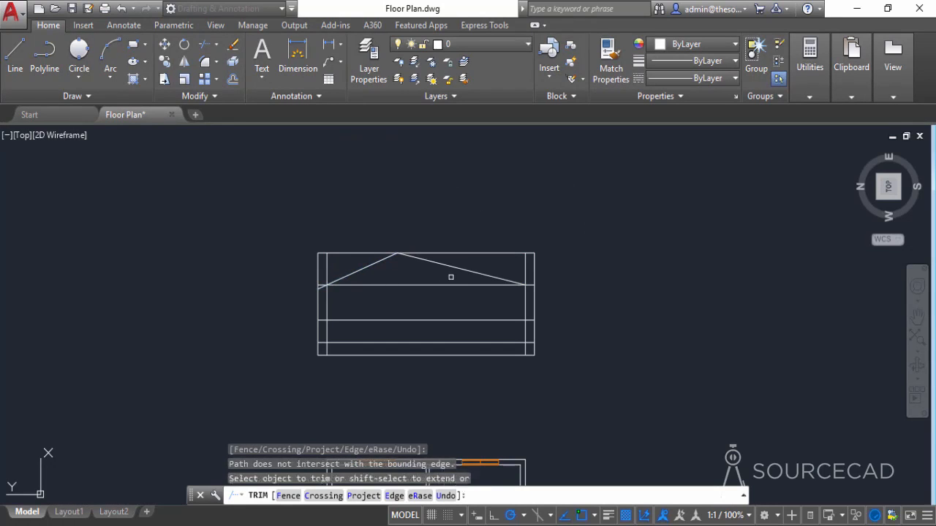
right_click(473, 195)
click(495, 206)
Offset both sloping roof lines 6" downward to give the roof its thickness
scroll(394, 265, up, 2)
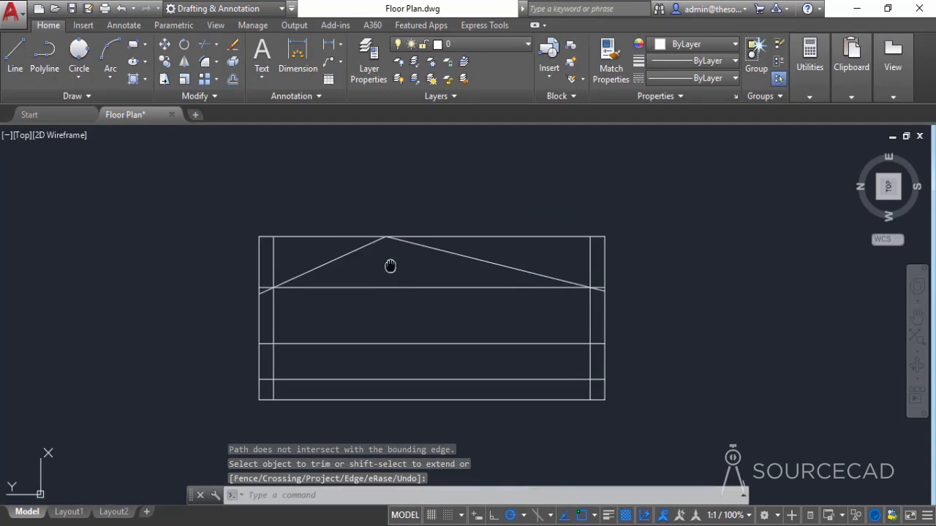
click(231, 80)
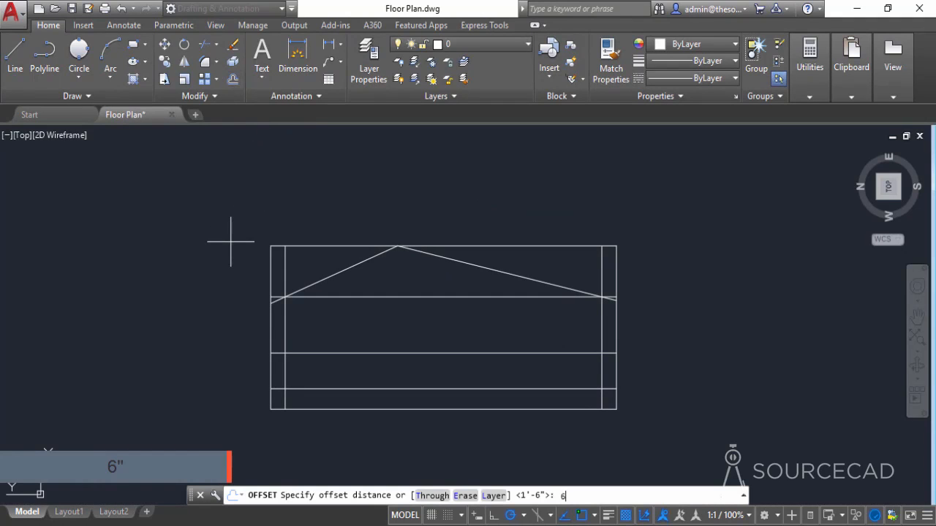
text(6")
key(Return)
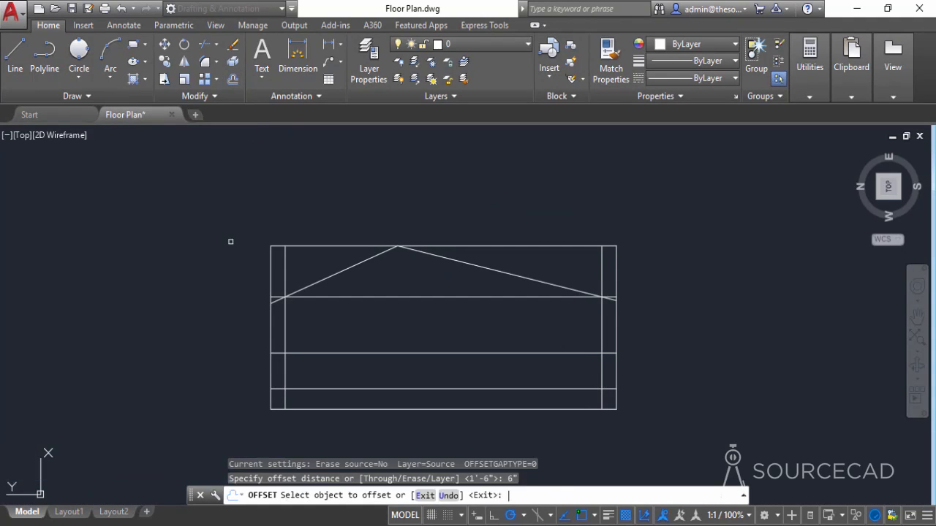
click(334, 274)
click(370, 306)
click(439, 258)
click(410, 316)
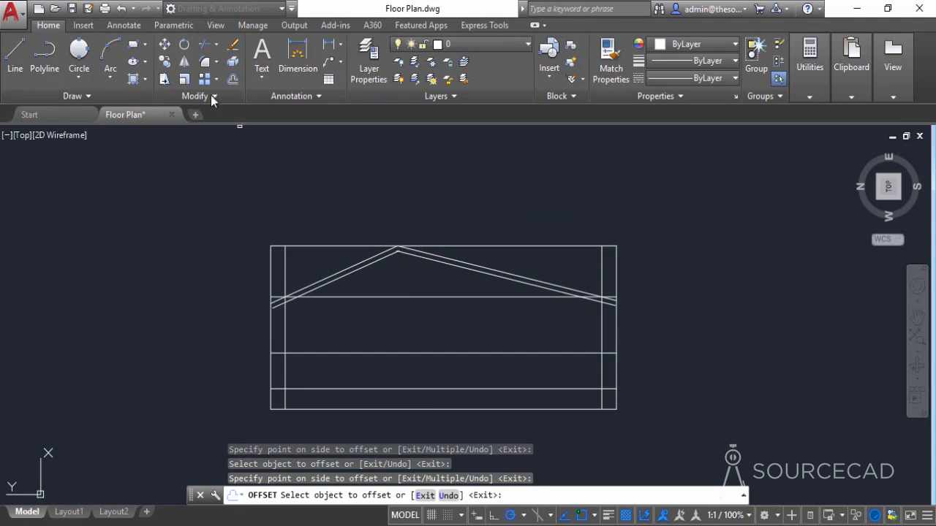
Fillet the two lower roof lines with radius 0 so they meet in a sharp corner at the apex
click(204, 62)
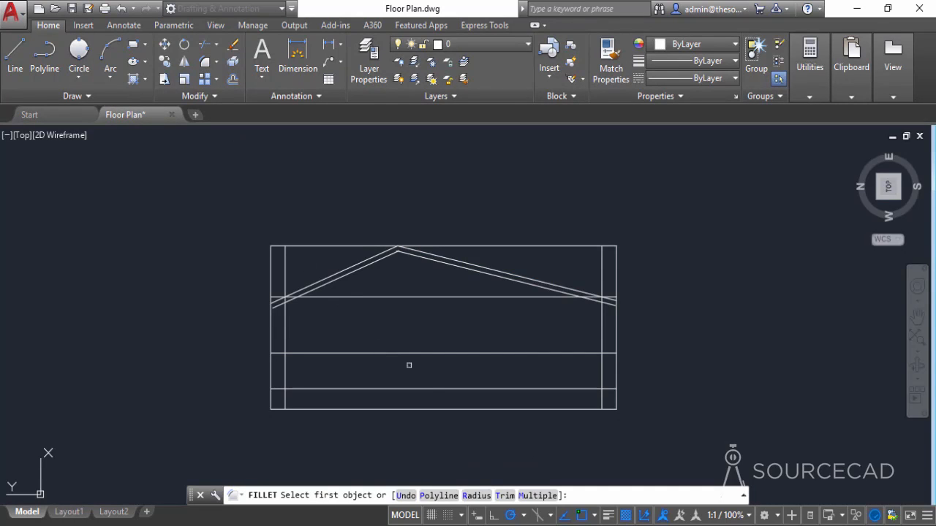
click(476, 496)
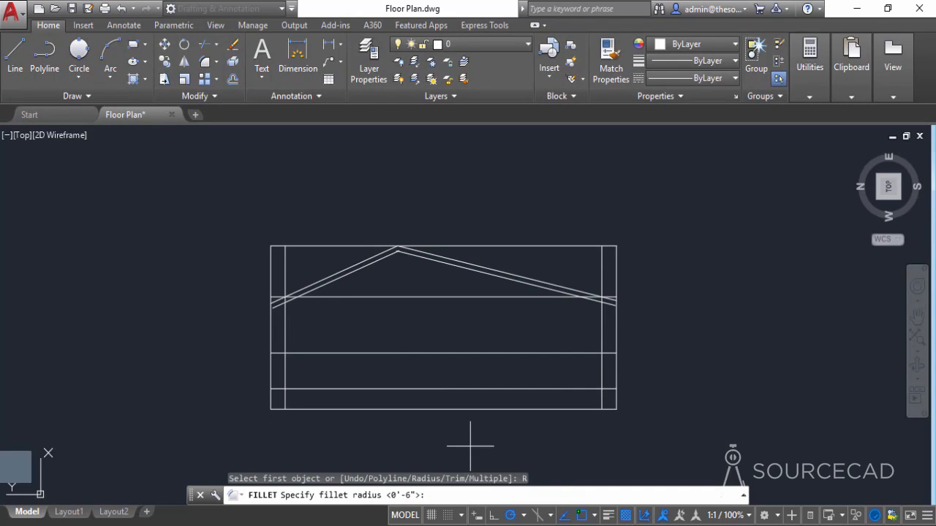
text(0)
key(Return)
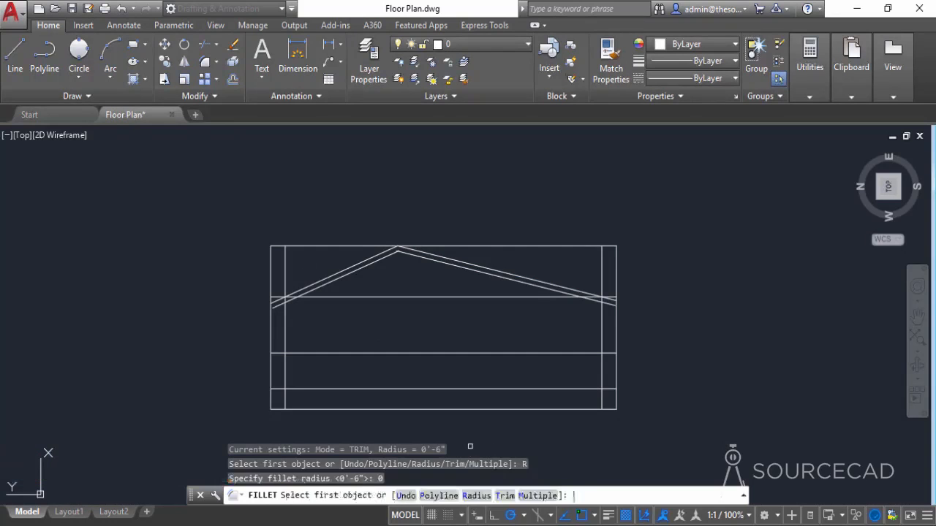
scroll(400, 227, up, 5)
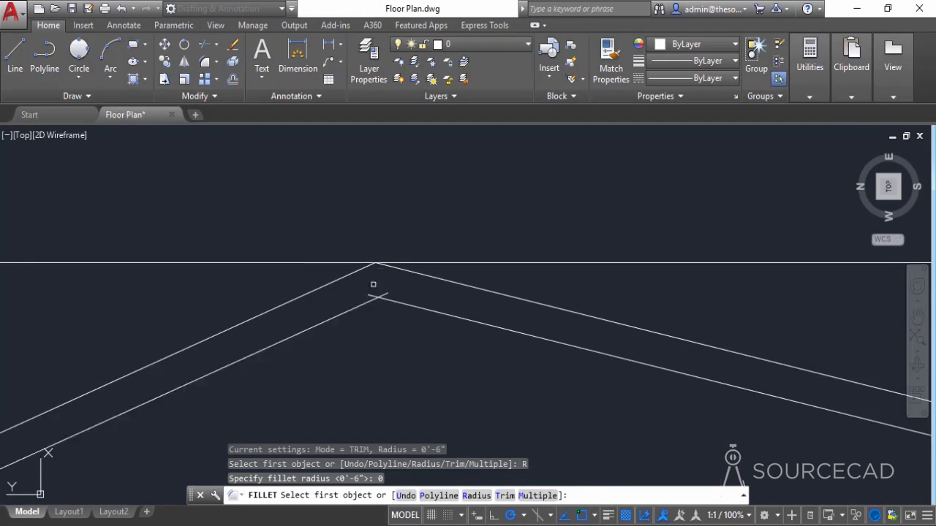
click(360, 307)
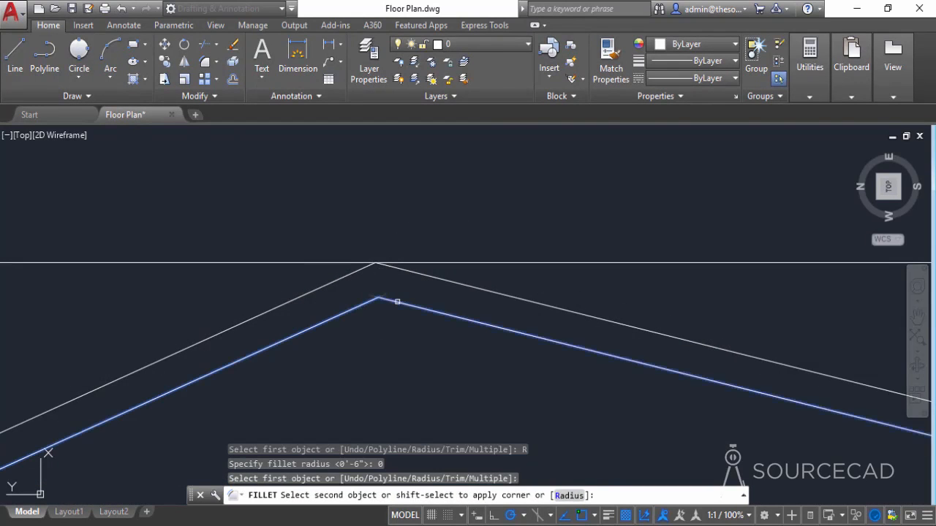
click(389, 304)
Extend the lower ends of both offset roof lines to the outermost vertical lines
scroll(380, 302, down, 5)
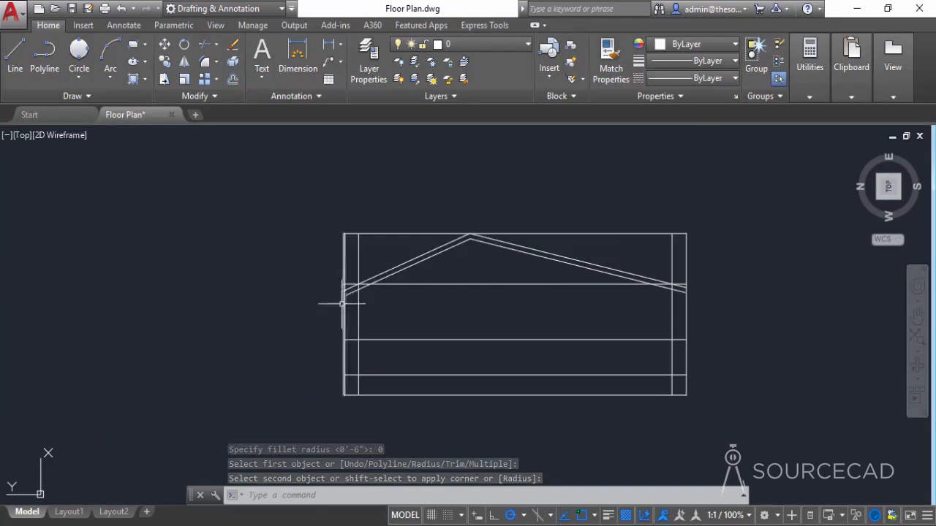
scroll(318, 299, up, 5)
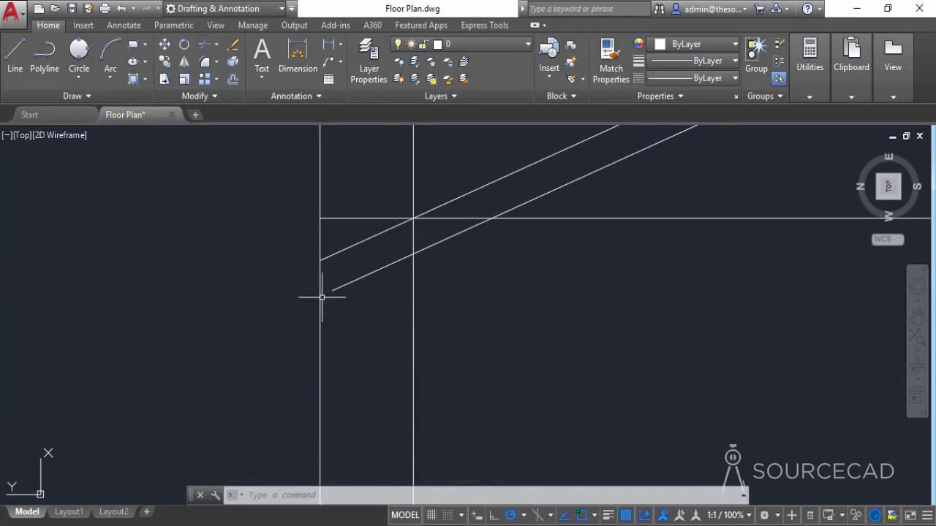
click(205, 46)
key(Return)
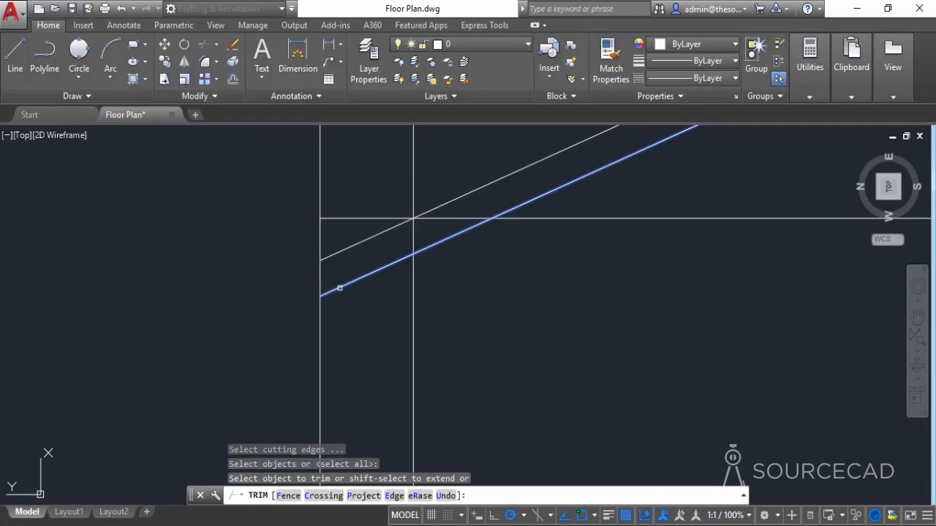
shift+click(340, 288)
scroll(490, 272, down, 5)
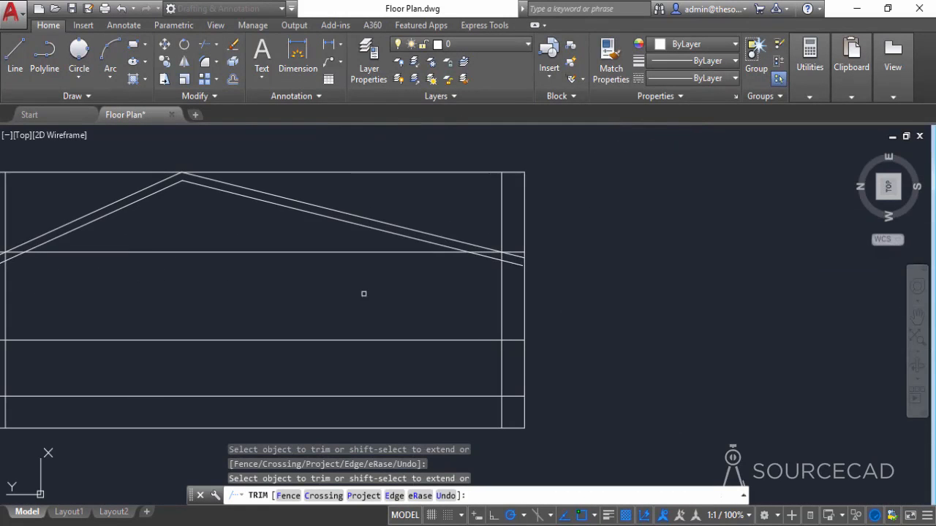
right_click(435, 271)
click(445, 278)
Erase the two outermost vertical lines, the top horizontal line and the horizontal line at the eaves
scroll(383, 271, down, 3)
mouse_move(382, 271)
middle_down()
mouse_move(416, 296)
mouse_move(437, 294)
middle_up()
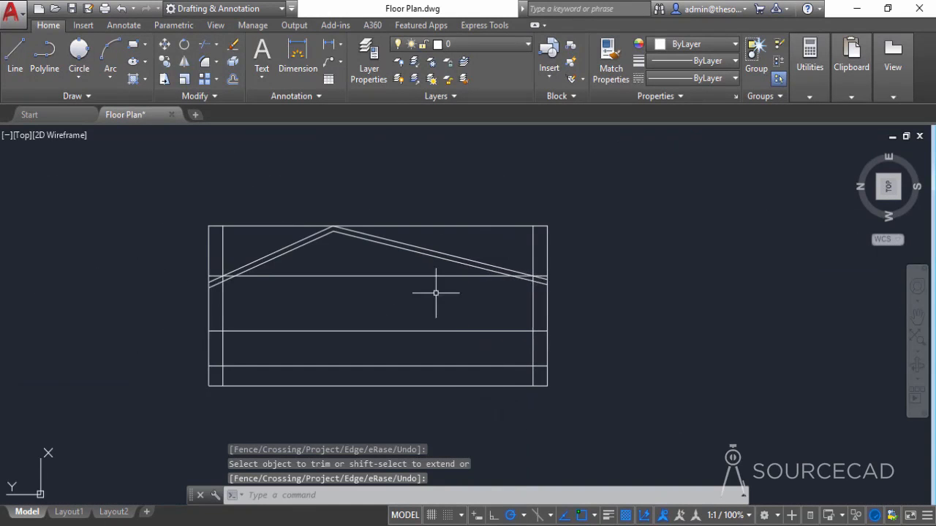
key(Escape)
click(209, 250)
click(247, 224)
click(230, 204)
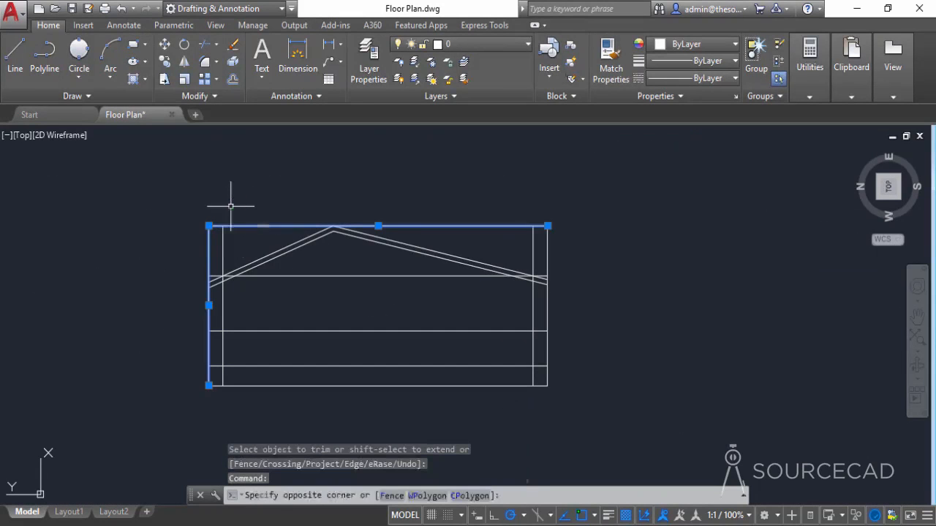
click(543, 239)
click(542, 242)
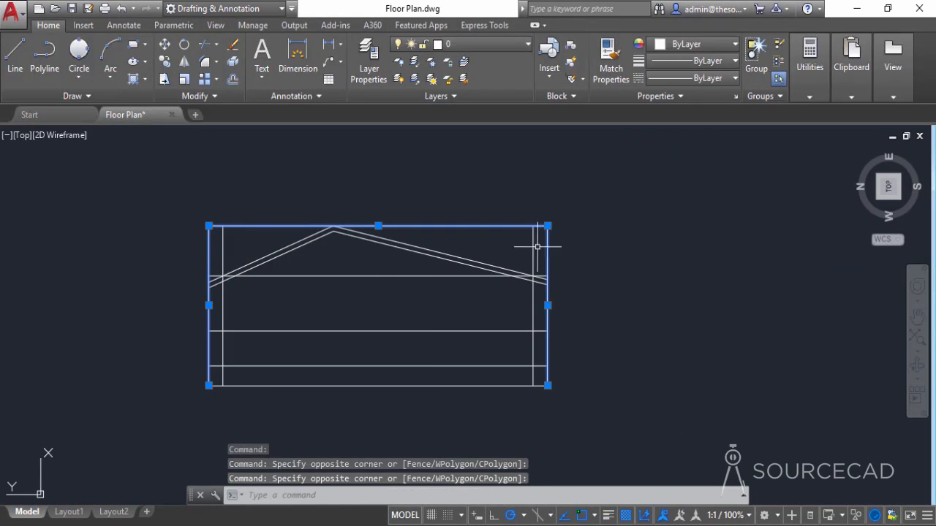
click(378, 277)
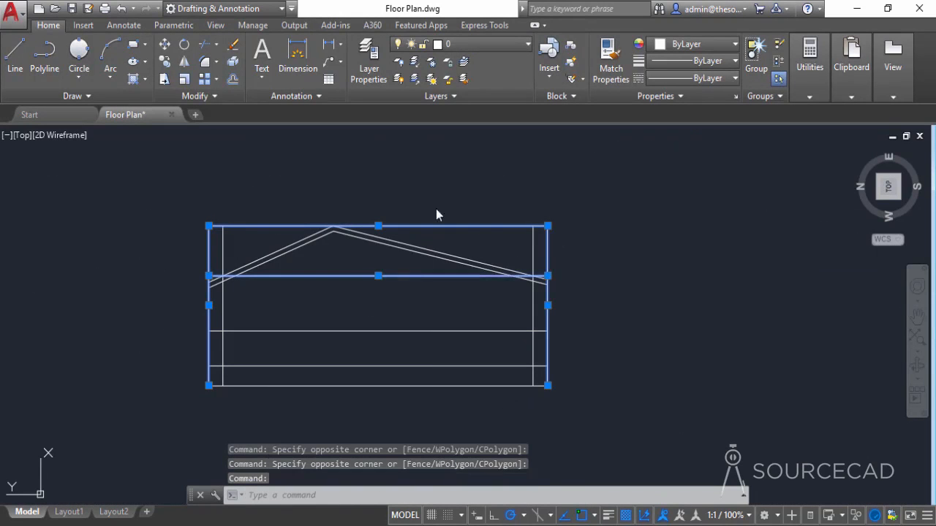
right_click(413, 192)
click(495, 280)
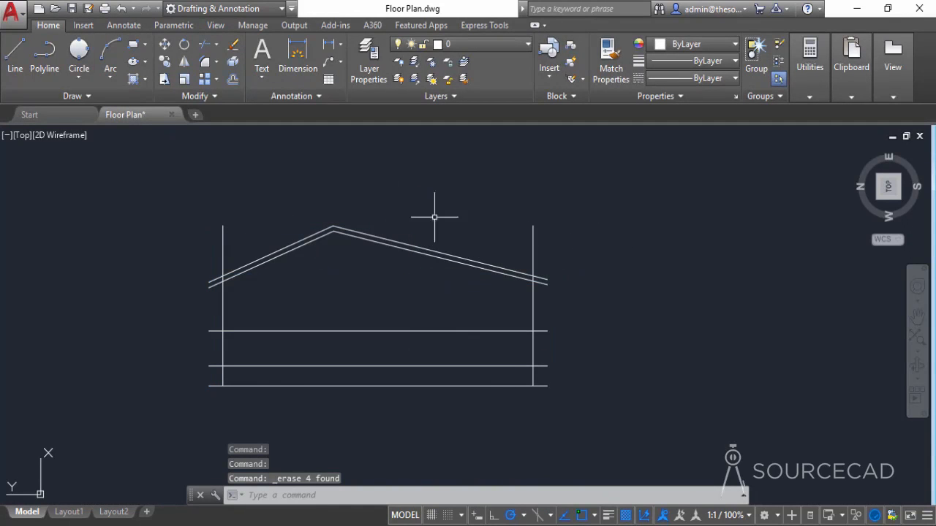
Close both eave ends of the roof with short vertical lines joining its upper and lower sloping lines
click(15, 53)
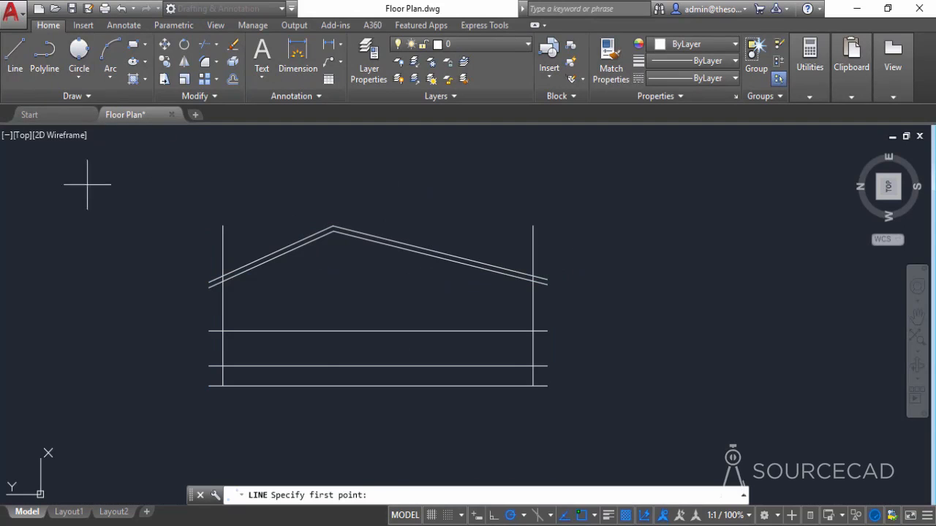
click(209, 288)
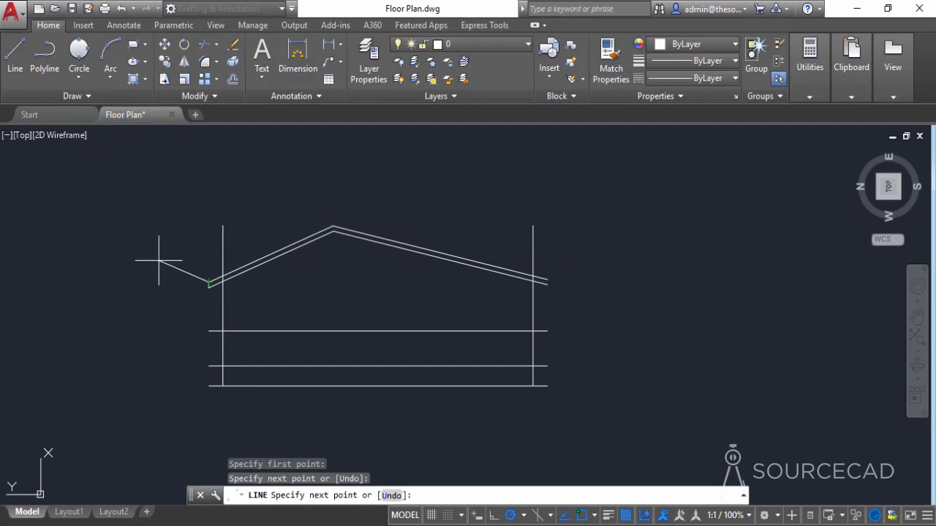
key(Return)
key(Return)
click(547, 281)
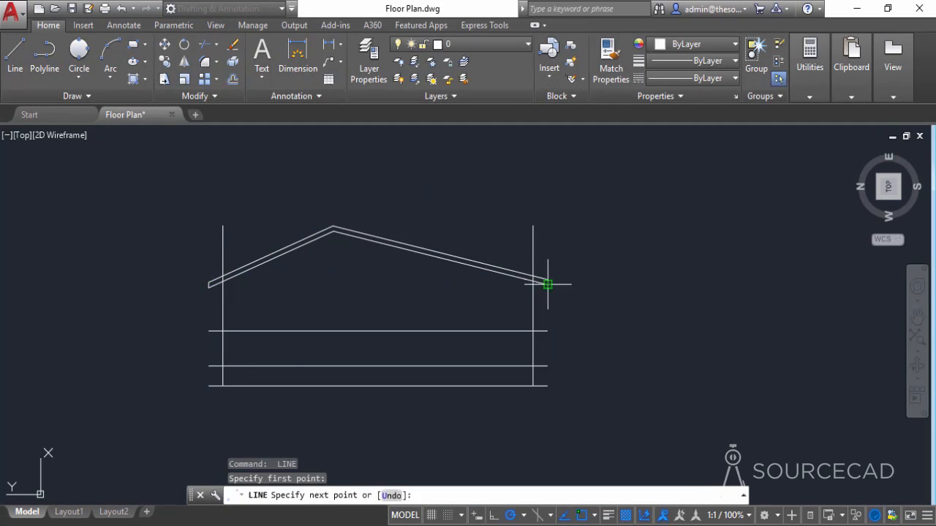
key(Return)
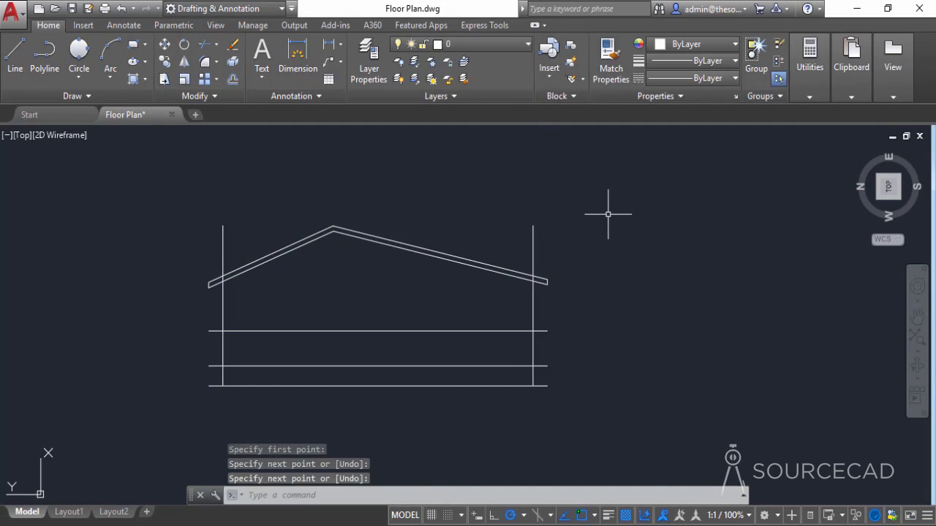
Offset the left wall line 3' outward, away from the house
click(232, 79)
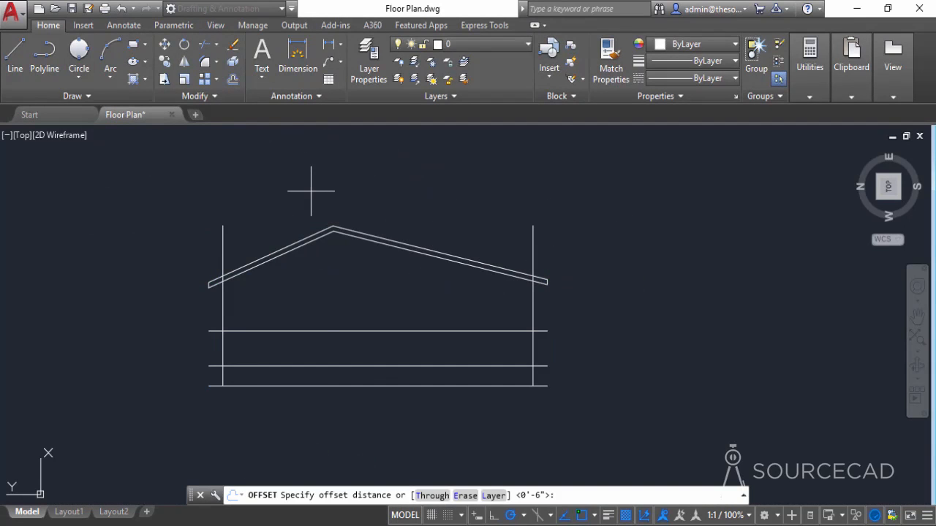
text(3')
key(Return)
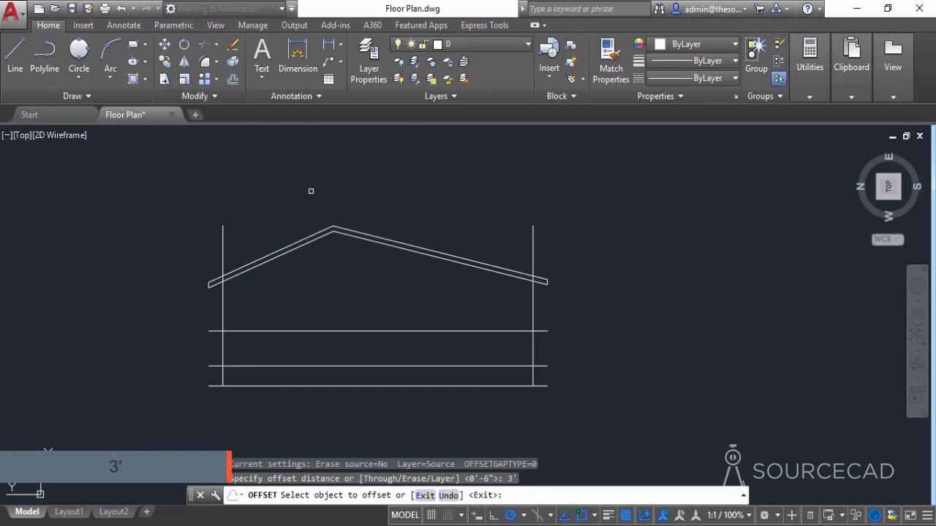
click(223, 233)
click(144, 233)
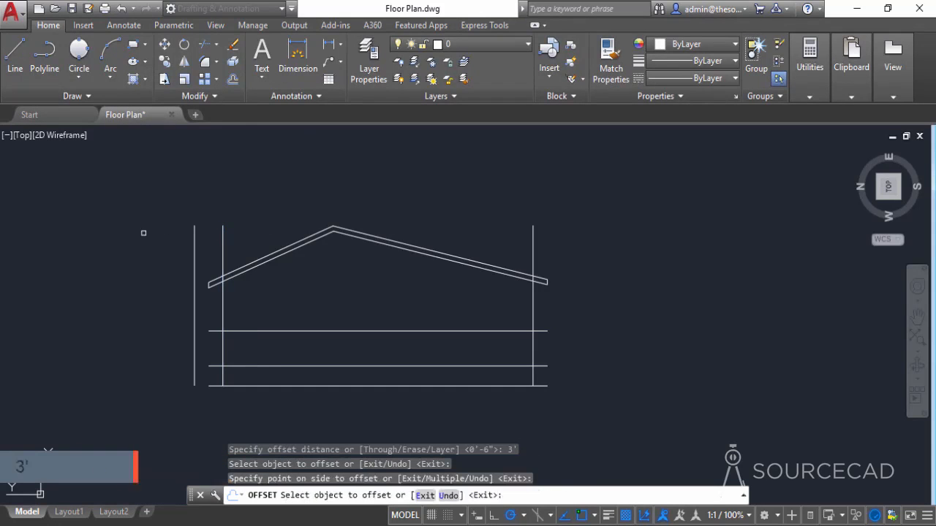
Offset the new outer vertical line another 4' to the left
click(233, 79)
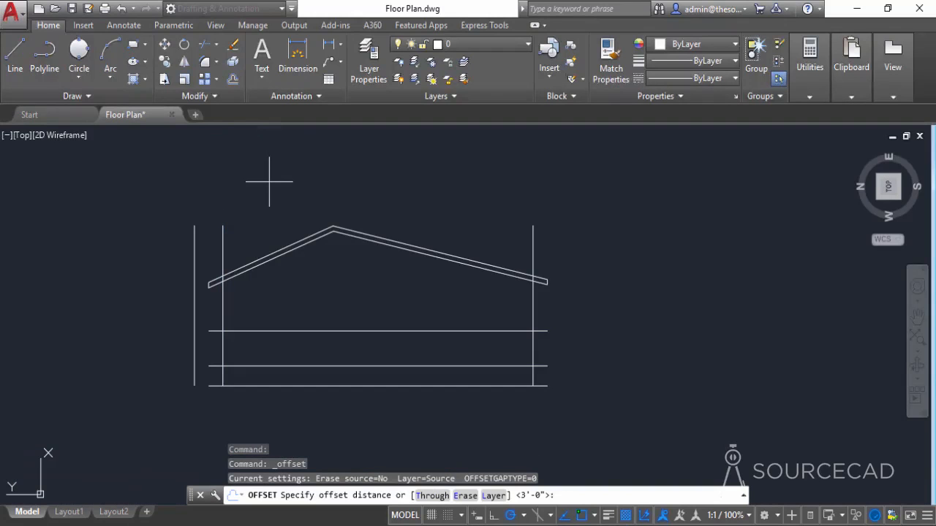
text(4')
key(Return)
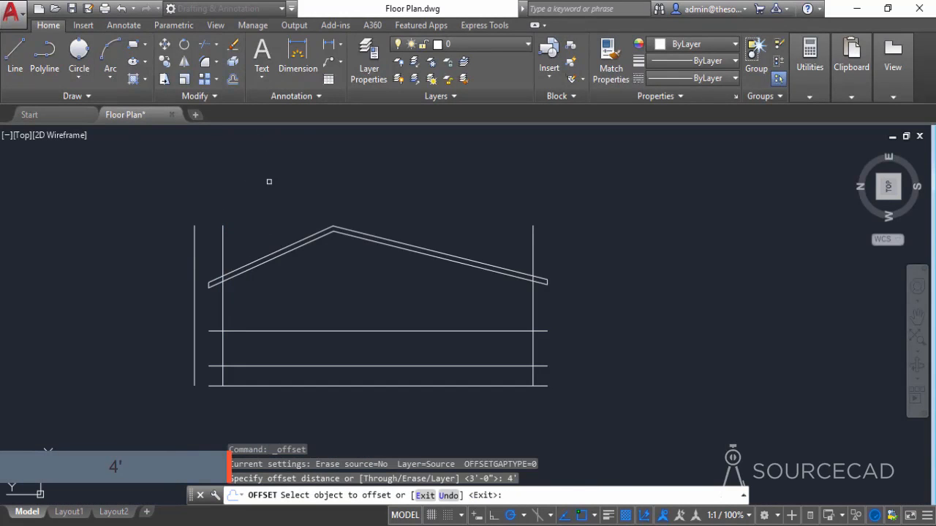
click(195, 237)
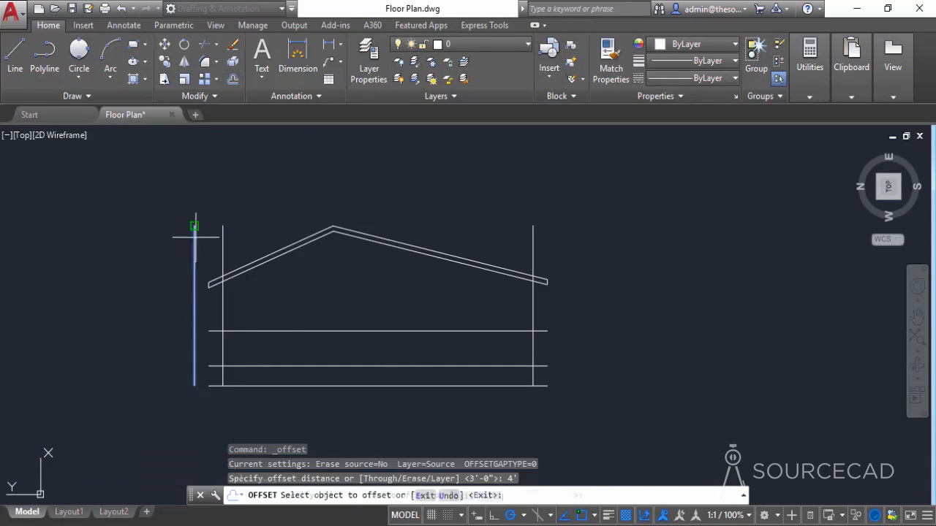
click(160, 254)
right_click(181, 199)
click(195, 204)
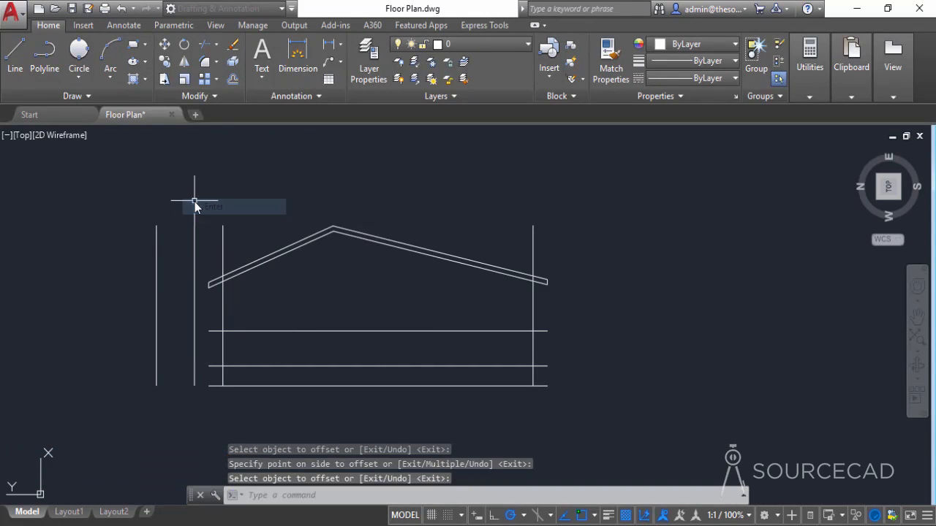
Extend the two lowest horizontal lines, at the ground and the plinth, to the outermost left vertical line
click(205, 45)
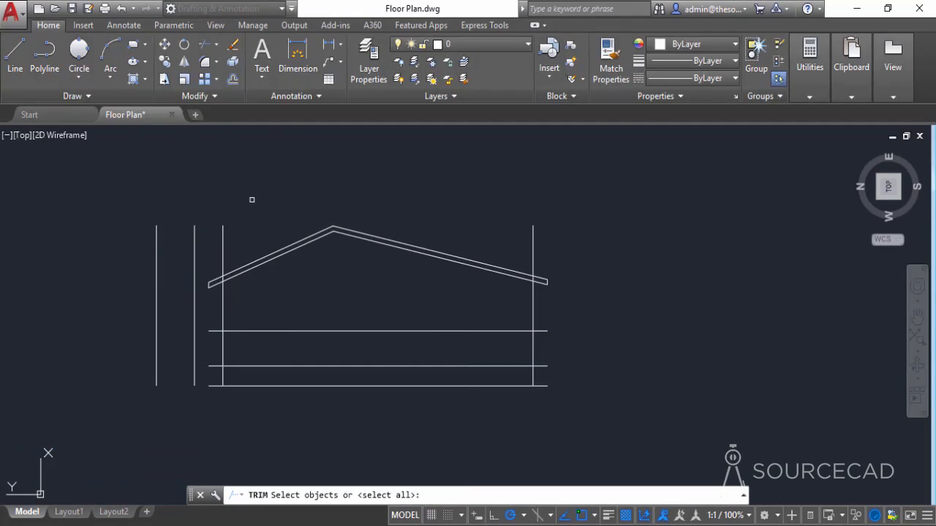
key(Return)
scroll(305, 282, up, 6)
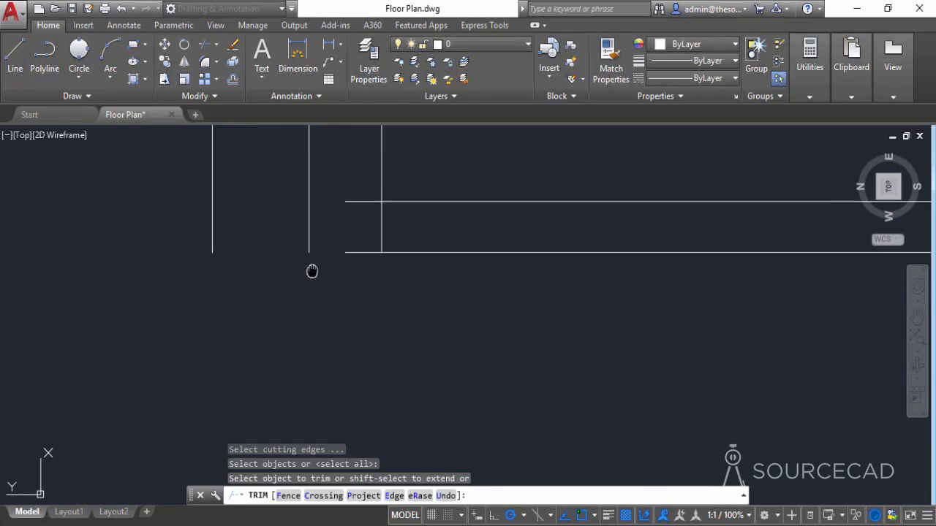
shift+click(374, 300)
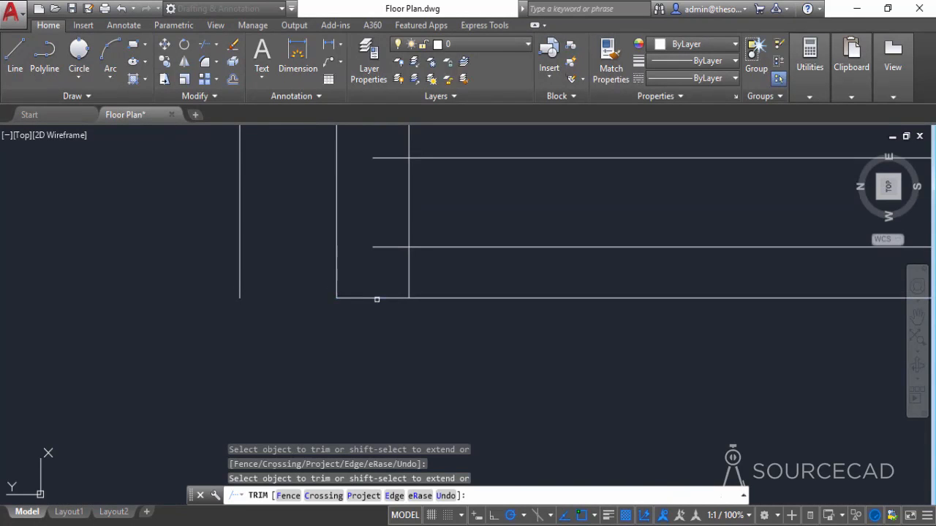
shift+click(355, 299)
shift+click(379, 247)
shift+click(353, 247)
shift+click(357, 247)
scroll(362, 277, down, 5)
middle_drag(363, 246, 325, 292)
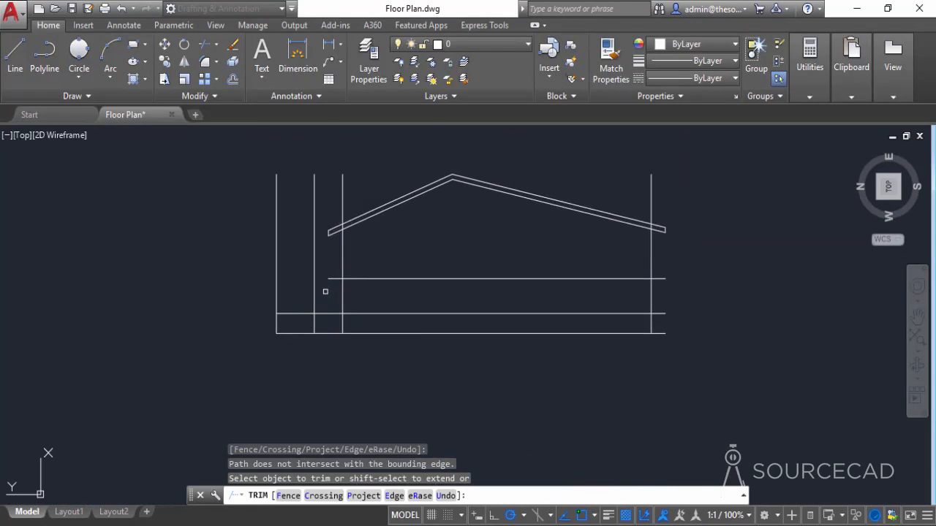
right_click(183, 225)
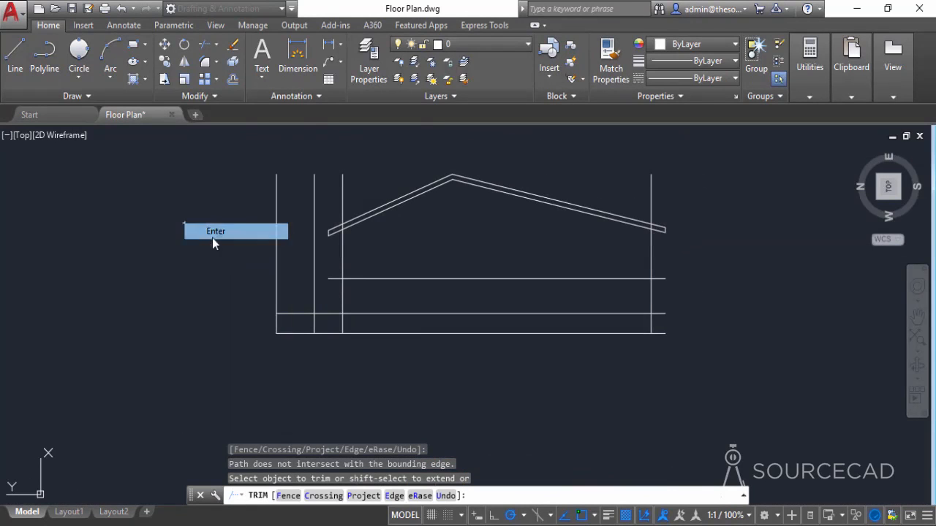
click(245, 231)
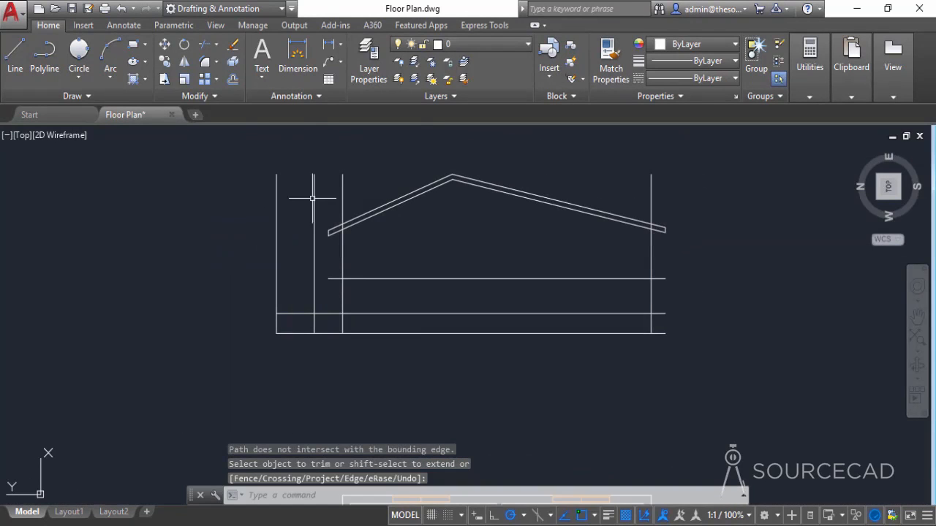
Trim the two outer left vertical lines above the plinth line and both wall lines where they run past the roof's underside
click(207, 45)
drag(320, 192, 237, 173)
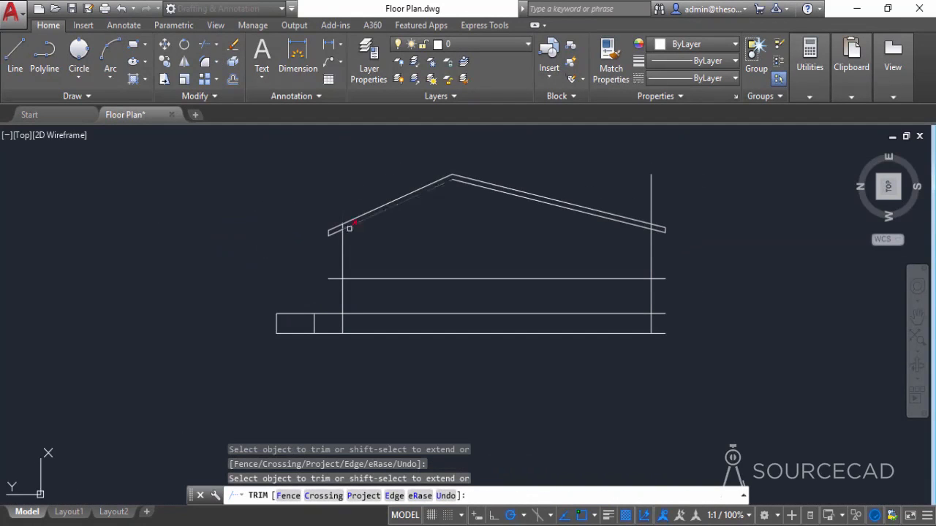
scroll(351, 225, up, 8)
scroll(299, 208, down, 8)
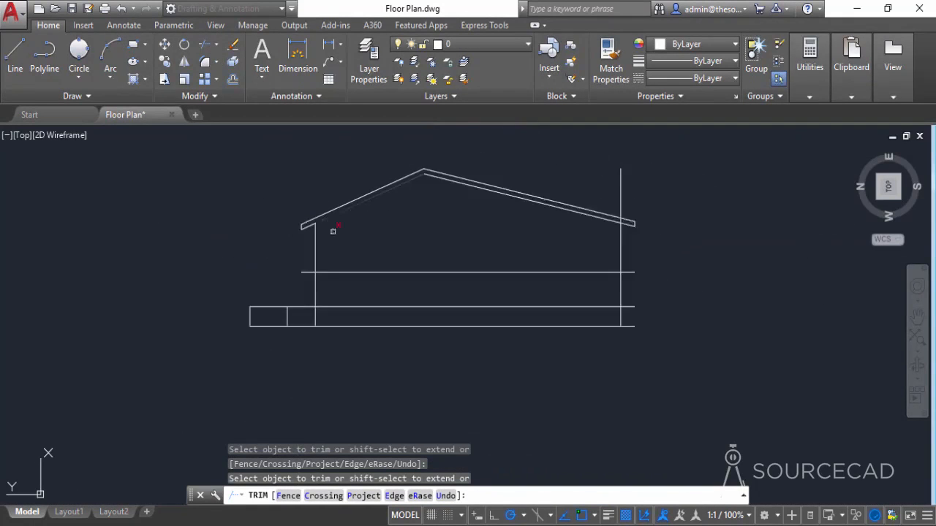
scroll(614, 217, up, 8)
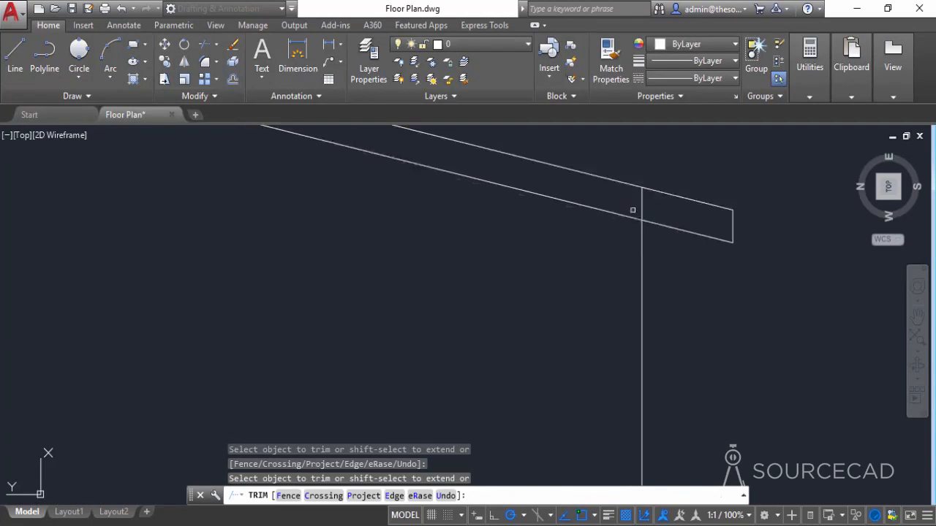
scroll(632, 193, down, 8)
click(632, 195)
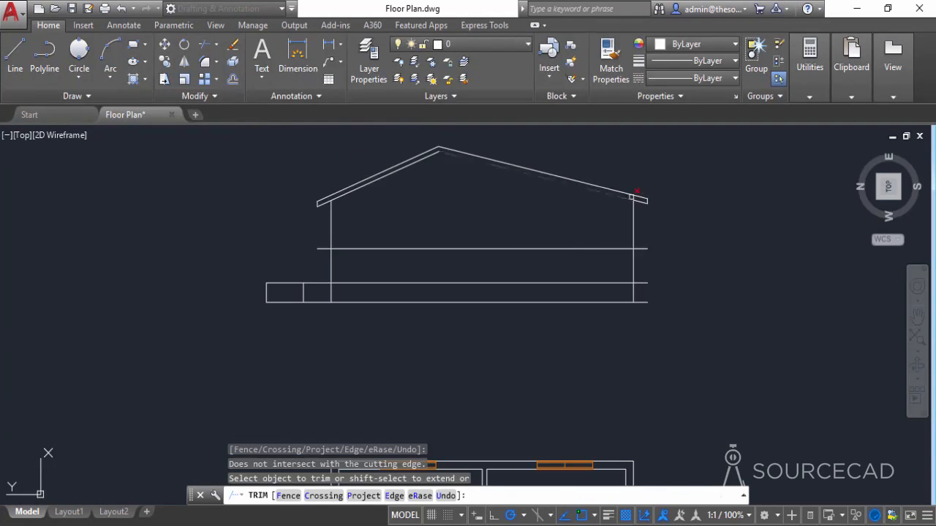
Trim the horizontal lines that project beyond the right wall
click(674, 324)
click(647, 236)
right_click(479, 201)
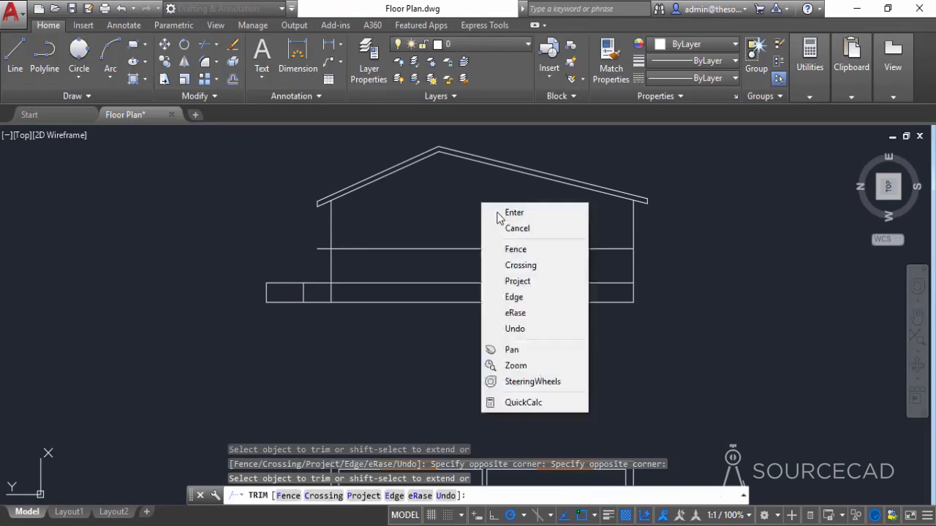
click(497, 210)
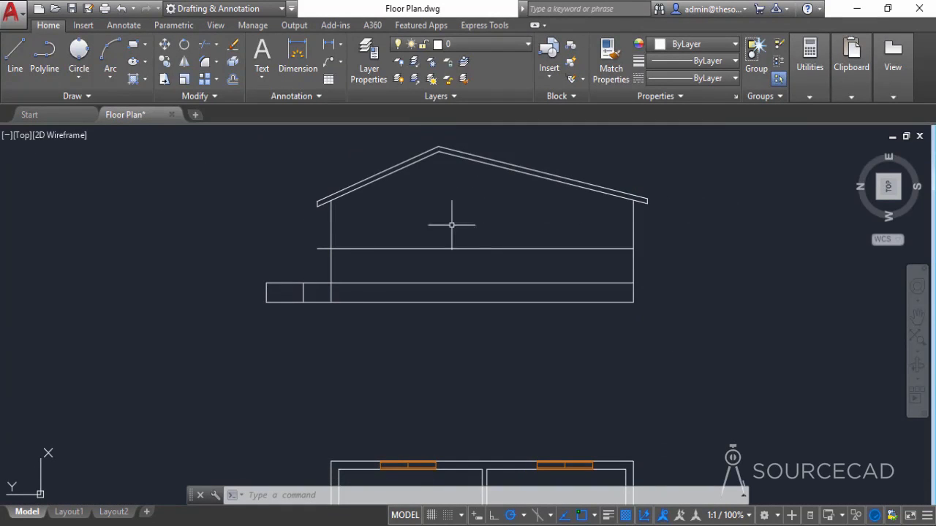
Draw a 1'6" vertical polyline upward from the upper left corner of the outer plinth block
scroll(286, 265, up, 2)
middle_drag(295, 289, 296, 324)
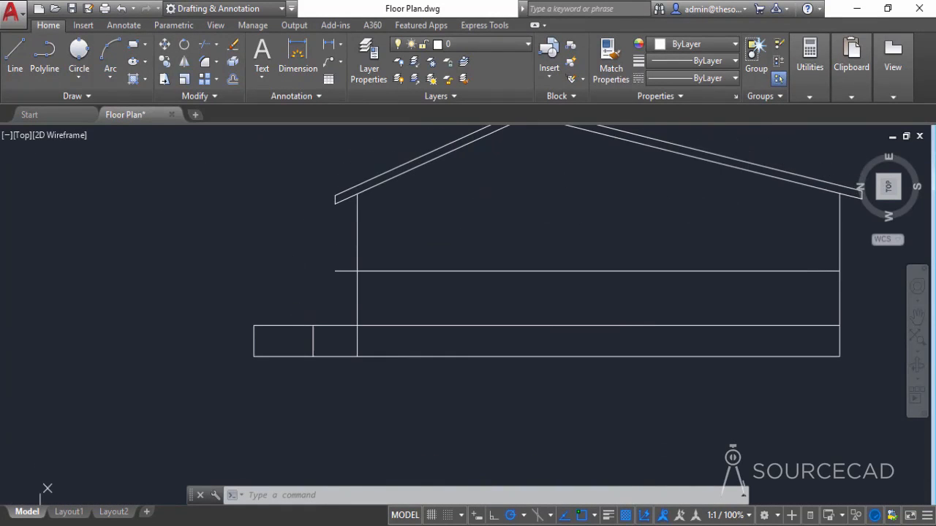
click(43, 51)
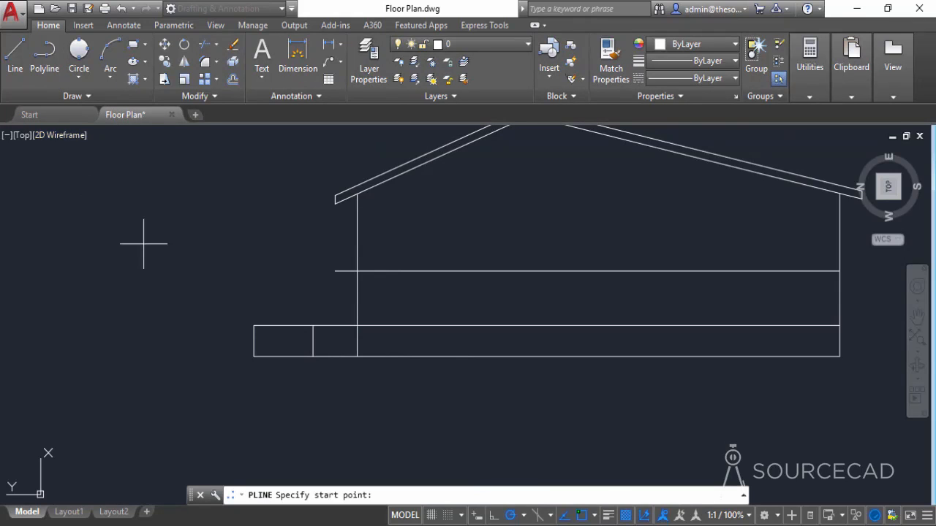
click(254, 325)
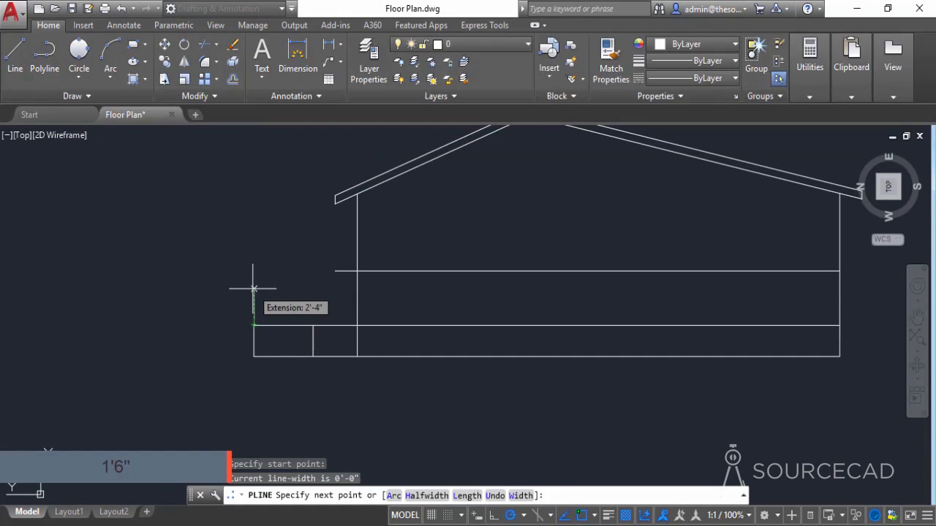
text(1'6")
key(Return)
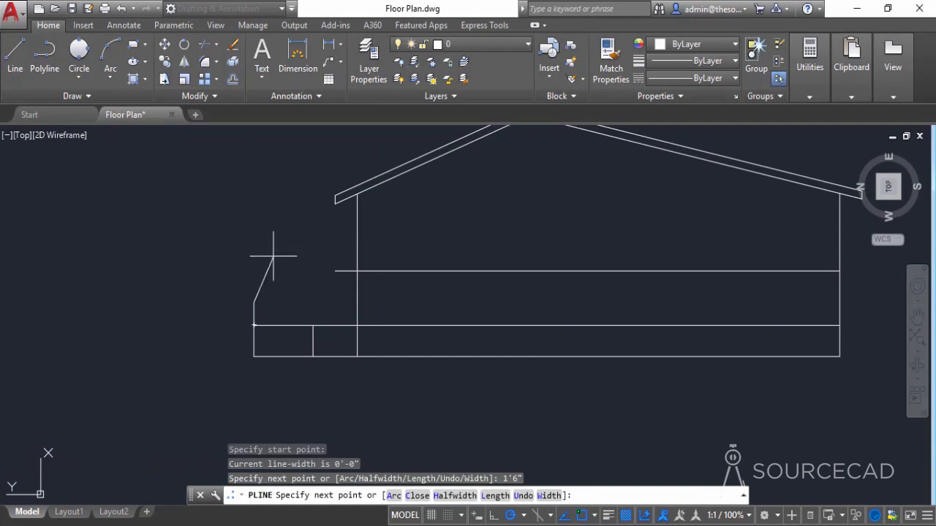
key(Return)
Draw a matching vertical polyline up from the top of the plinth's inner divider line, level with the outer one
key(Return)
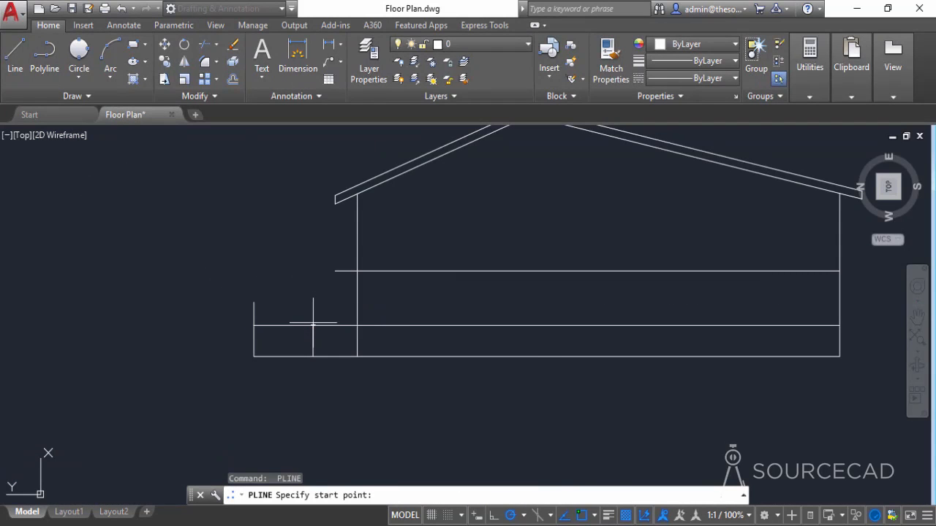
click(313, 323)
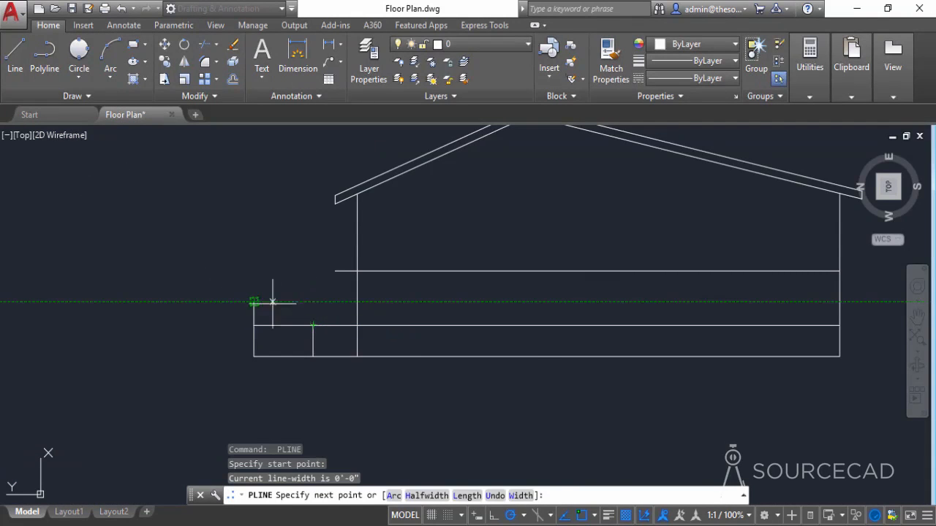
click(313, 301)
key(Return)
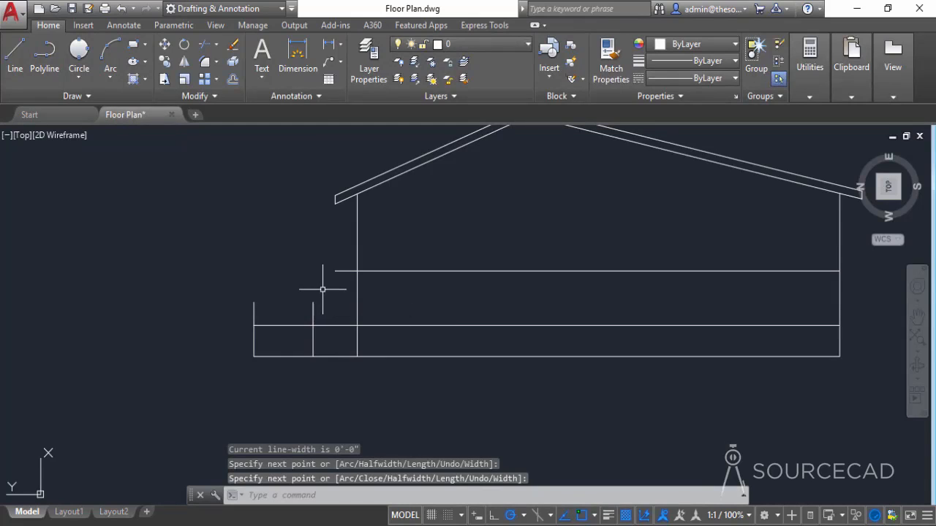
Draw horizontal polylines along the tops of the uprights, from about 3 1/2" beyond the outer upright to the inner one, and from there to the wall
text(pl)
key(Return)
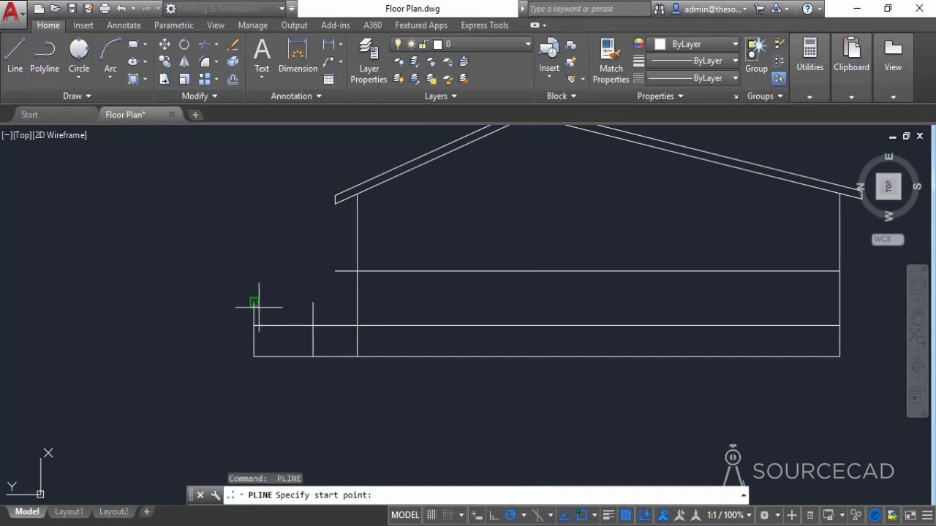
scroll(254, 301, up, 4)
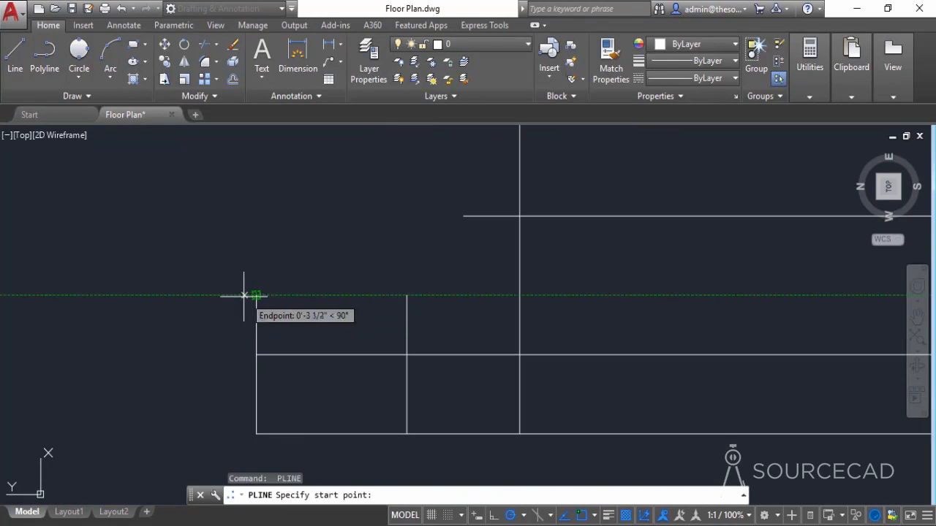
click(244, 295)
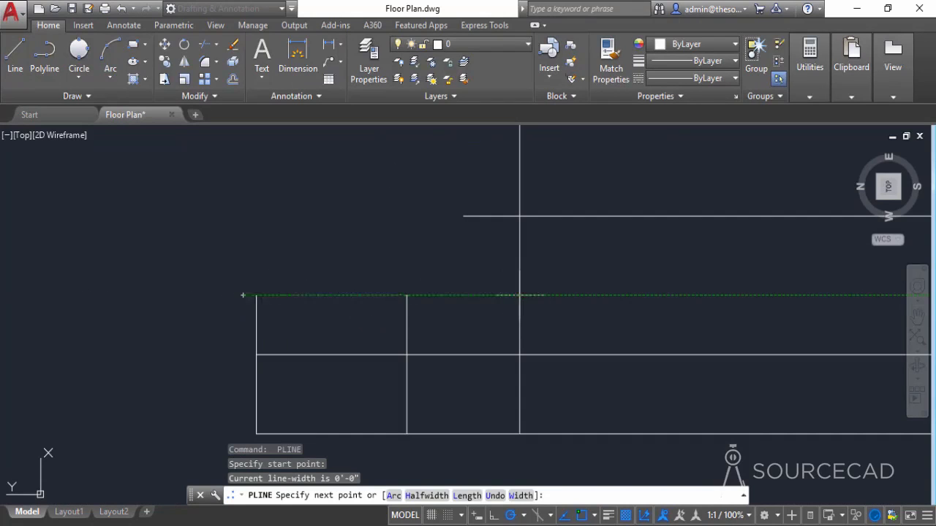
click(407, 295)
key(Return)
key(Return)
click(407, 295)
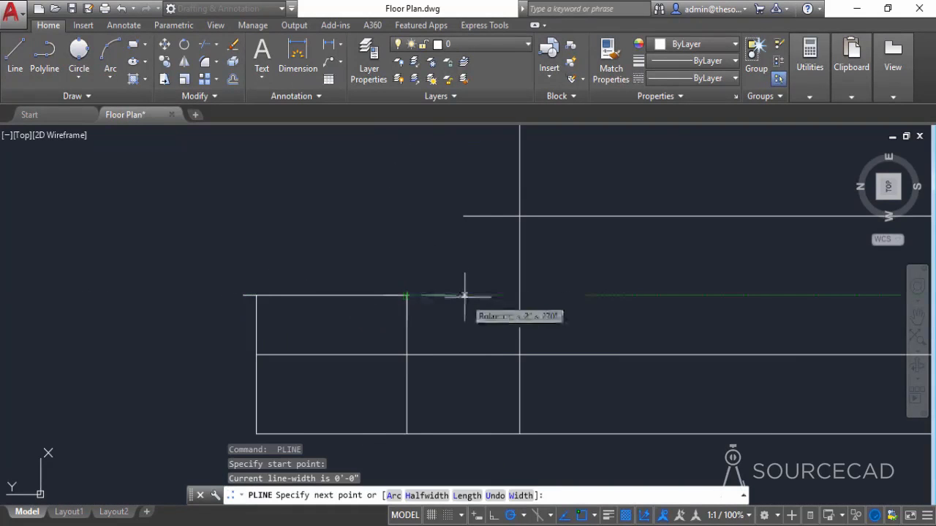
click(518, 296)
key(Return)
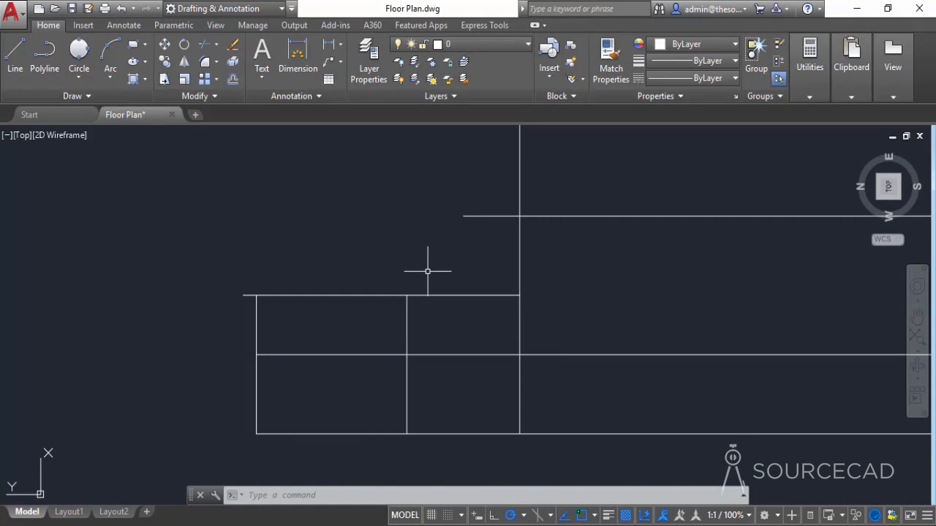
Trim away the portion of the left wall line that runs below the top of the plinth
click(202, 44)
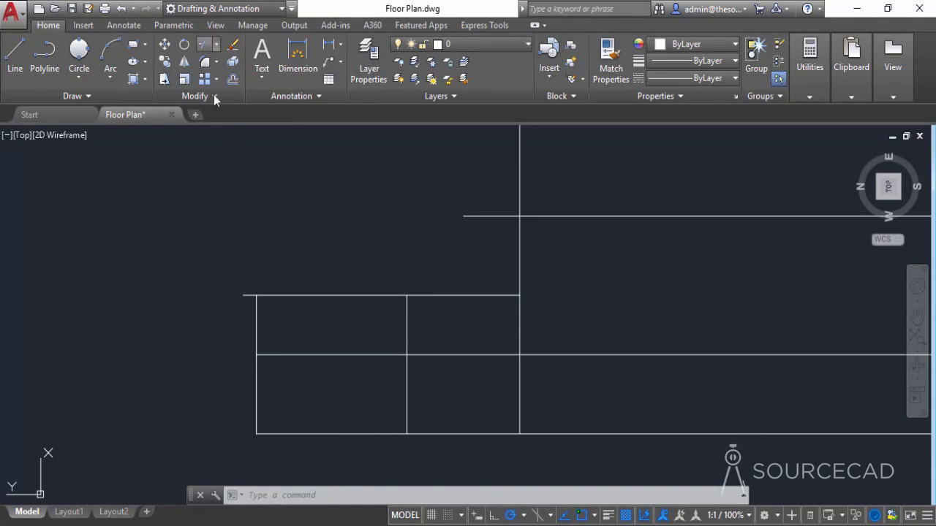
key(Return)
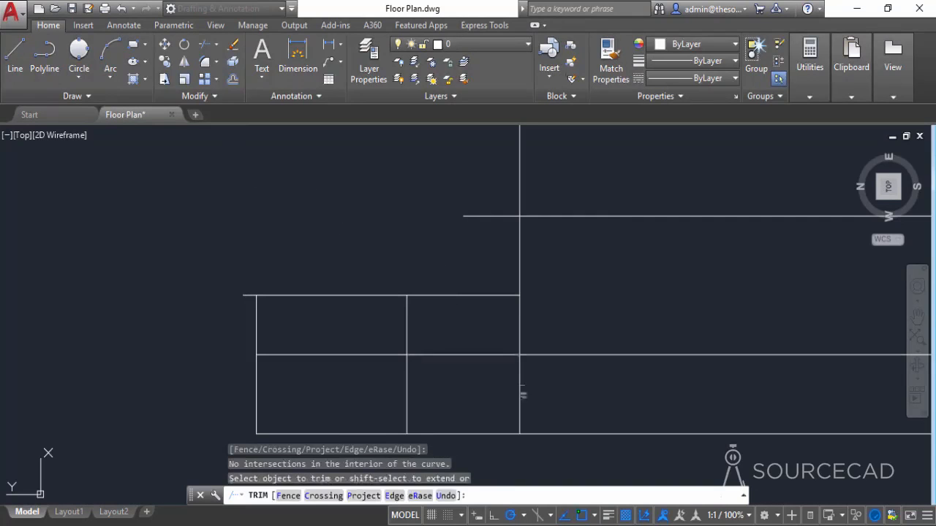
click(520, 384)
right_click(514, 177)
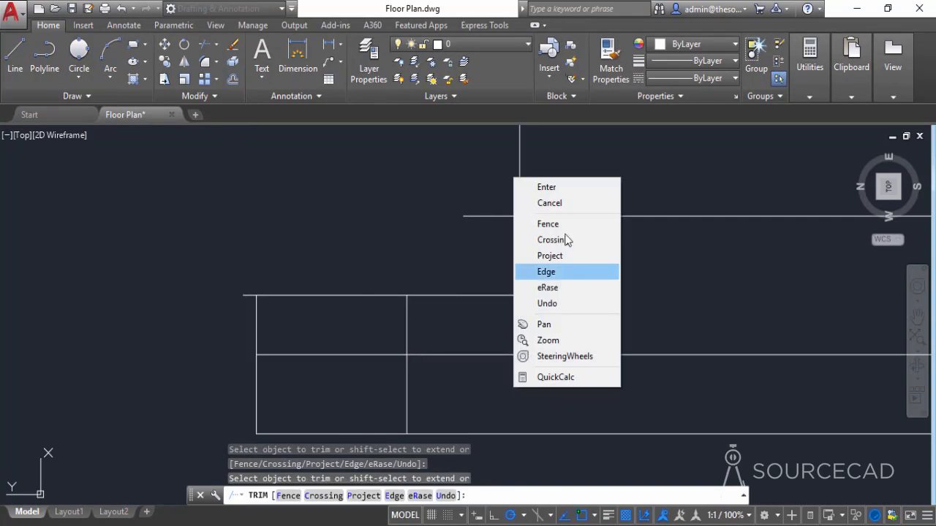
click(563, 190)
Set the width of the outer horizontal polyline above the plinth's uprights to 2"
scroll(571, 262, down, 2)
middle_drag(619, 284, 473, 334)
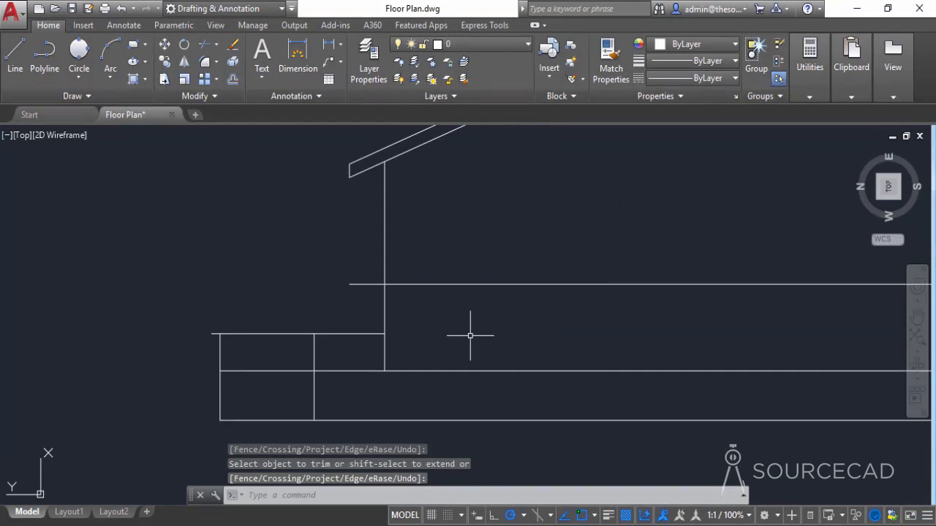
middle_drag(274, 348, 340, 334)
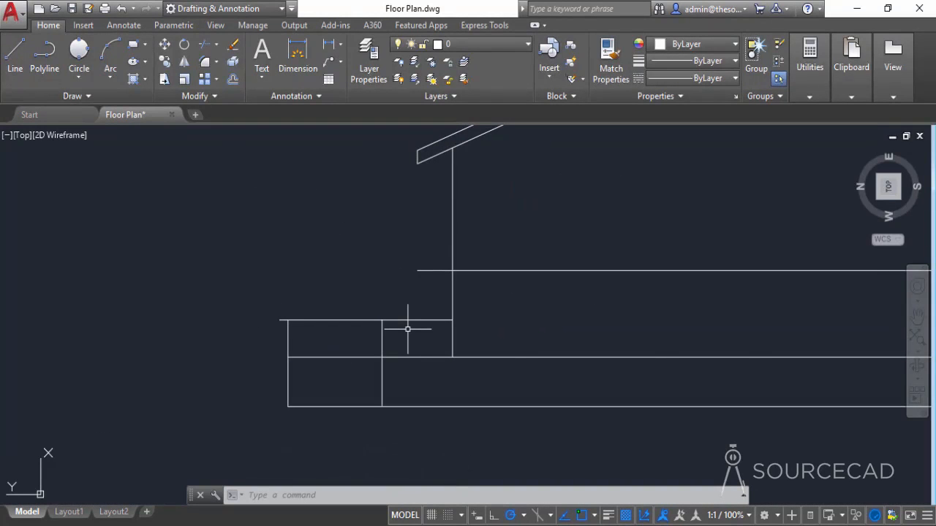
double_click(370, 320)
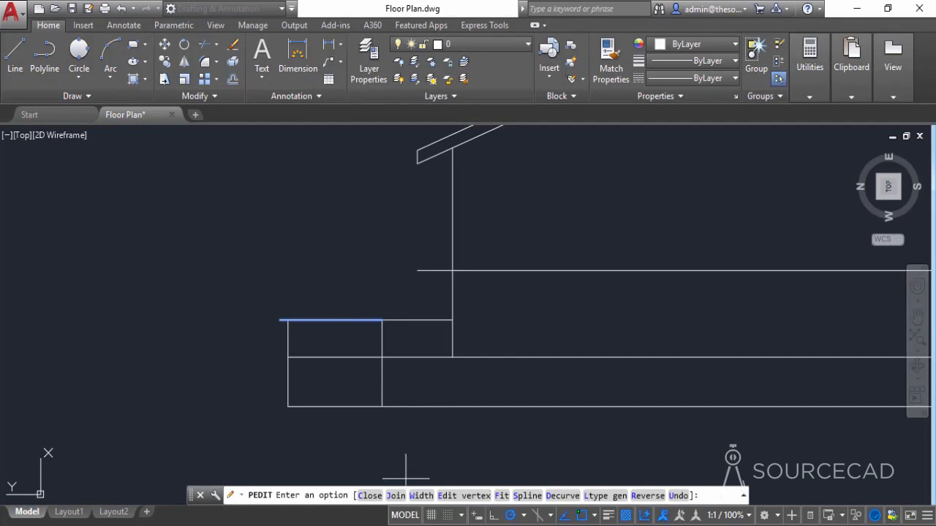
click(421, 495)
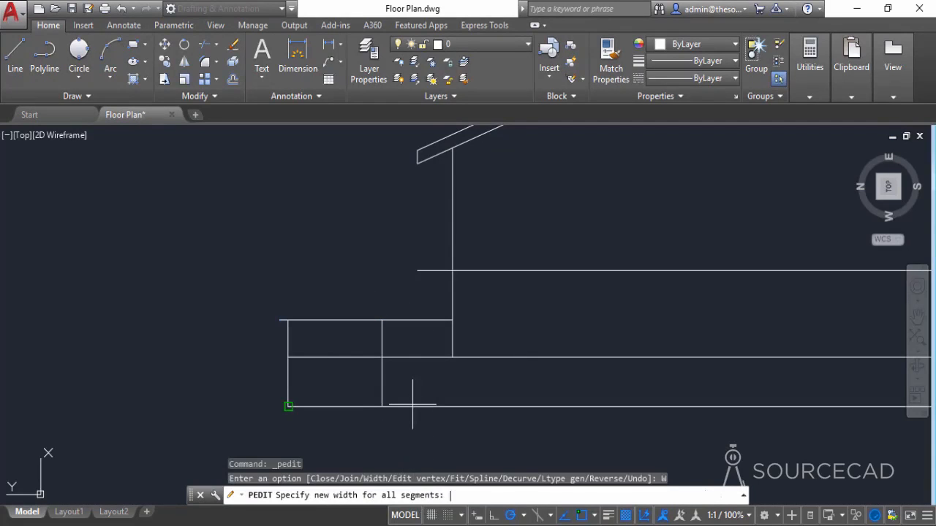
text(2)
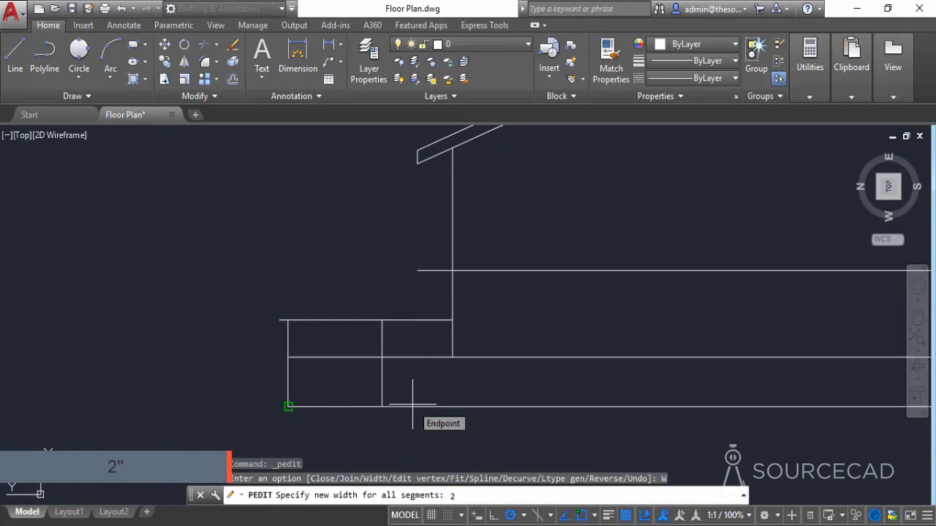
text(")
key(Return)
key(Return)
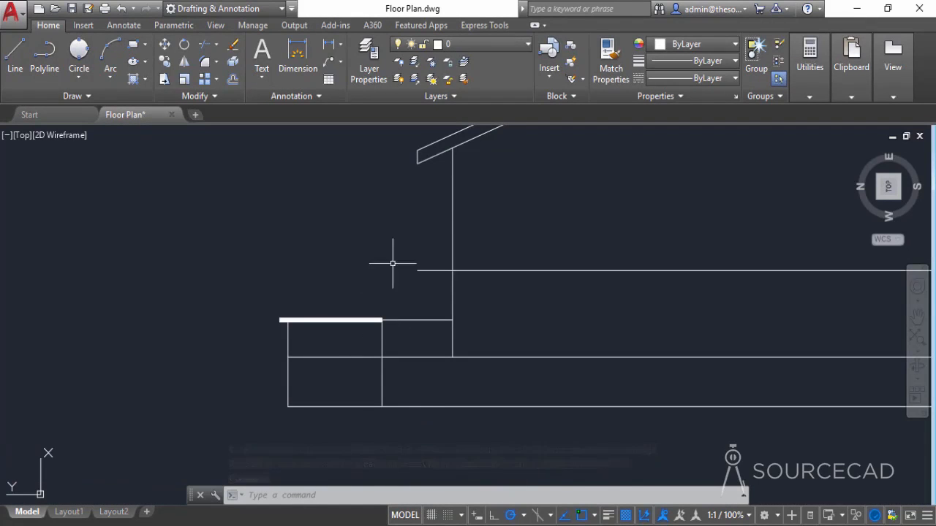
Match the thick rail's properties onto the remaining horizontal polyline and both vertical uprights
click(611, 63)
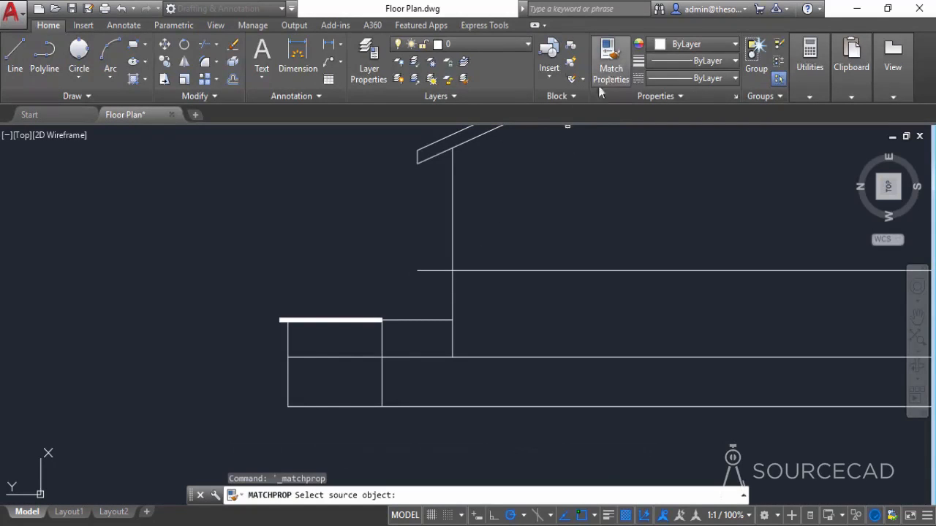
click(354, 319)
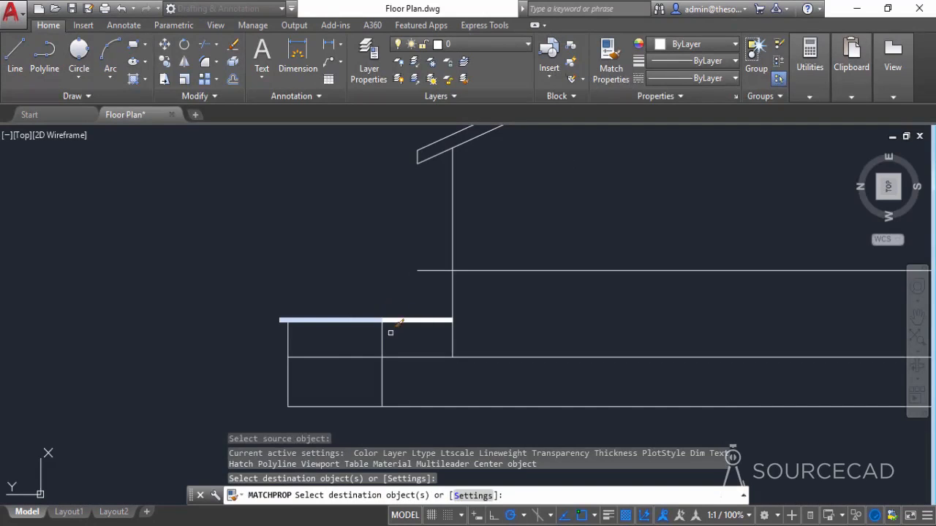
click(380, 337)
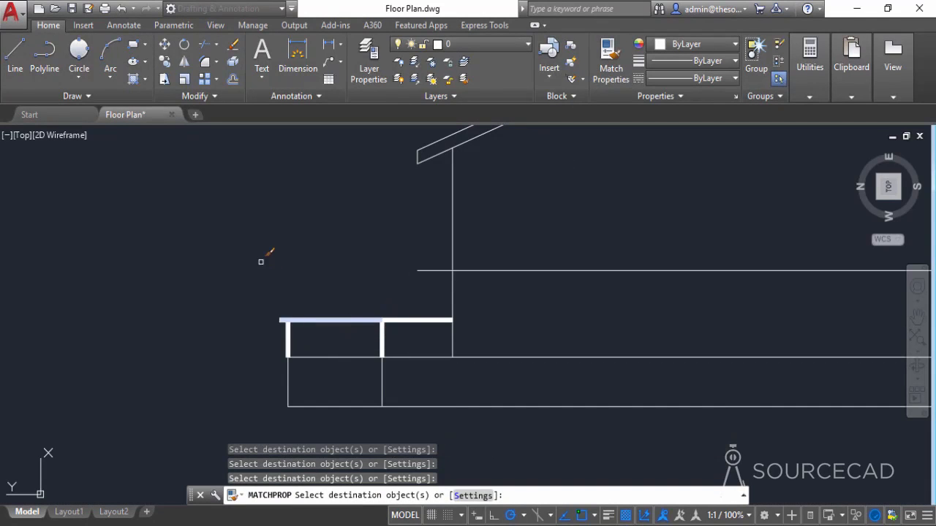
key(Escape)
Move the outer upright 1" inward, toward the house wall
click(294, 333)
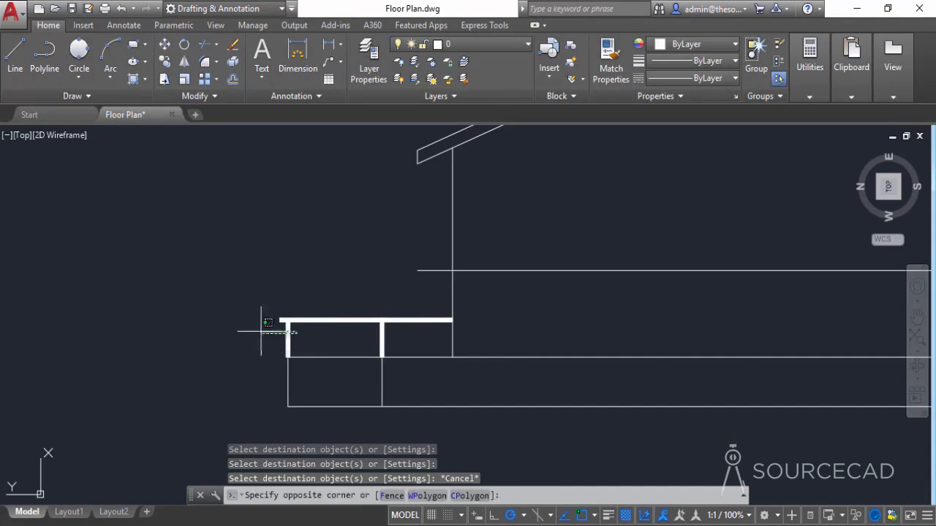
click(247, 318)
click(173, 52)
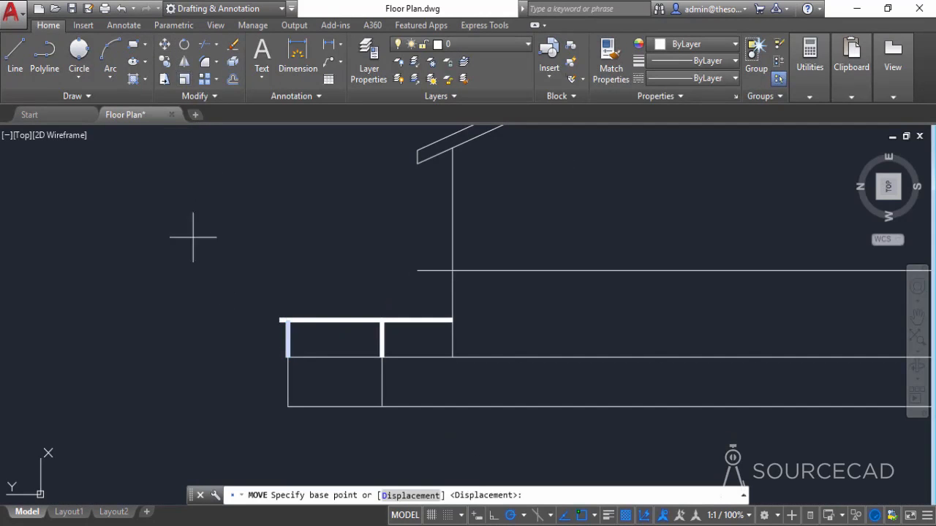
click(188, 301)
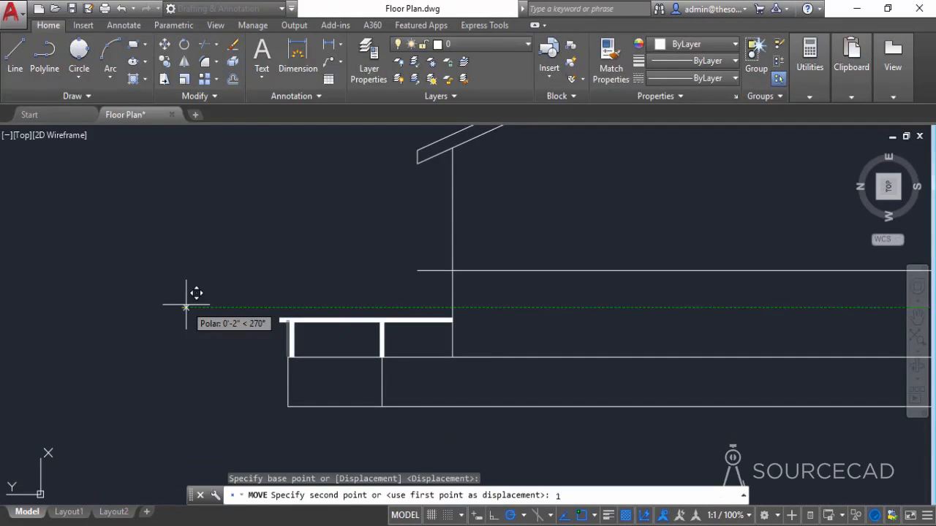
key(Return)
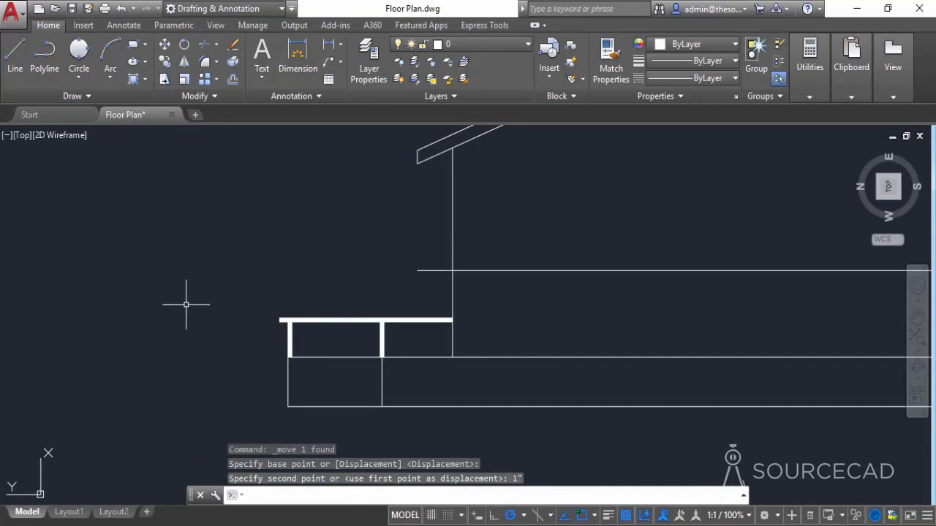
Draw a vertical polyline just inside the outer upright, from the top of the plinth up to the rail
click(44, 53)
scroll(274, 358, up, 2)
scroll(275, 359, up, 2)
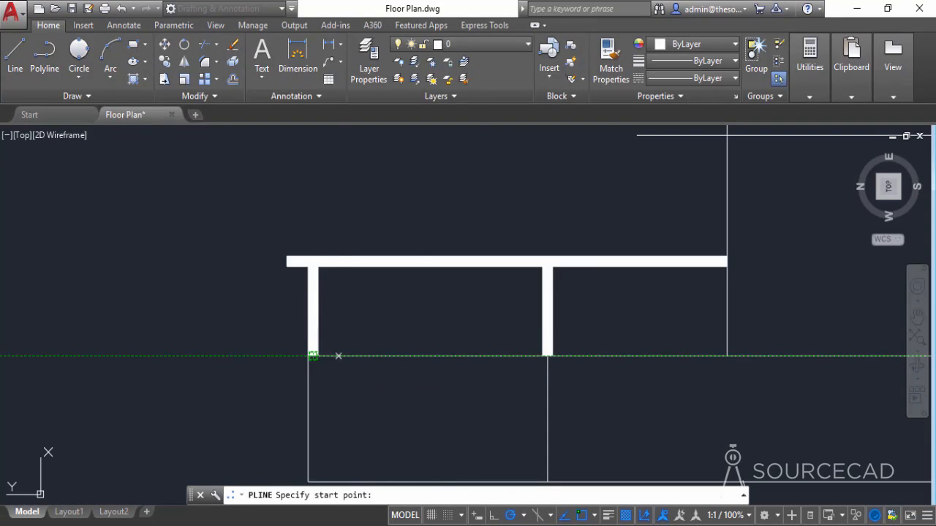
click(337, 356)
click(339, 261)
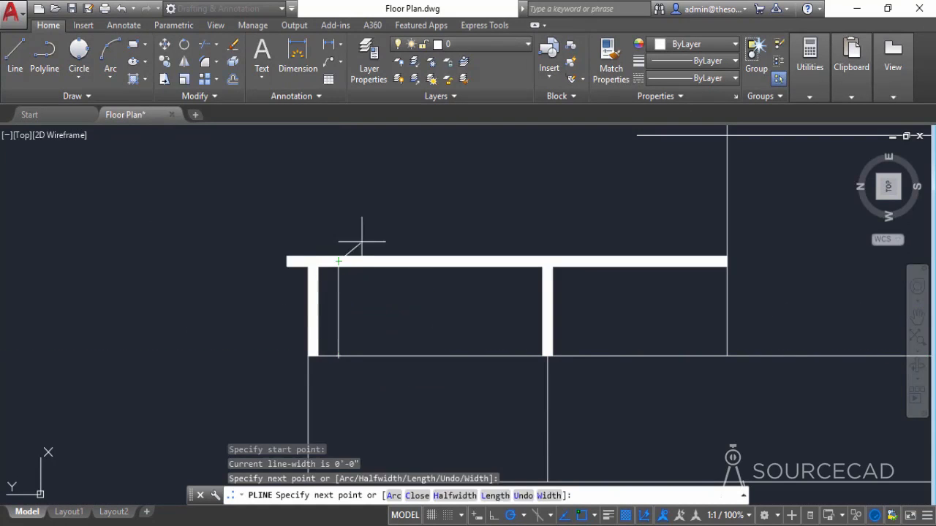
key(Return)
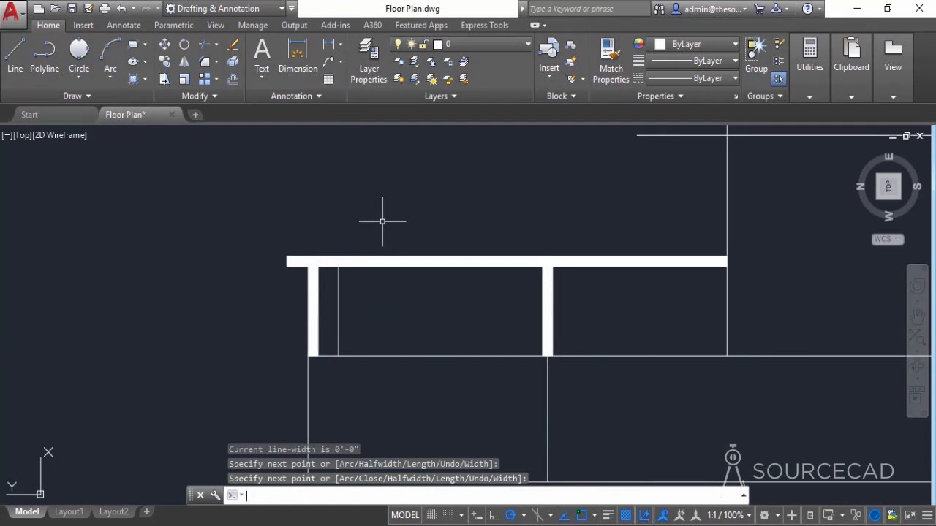
Set the width of the new vertical polyline beside the outer upright to 1"
double_click(339, 274)
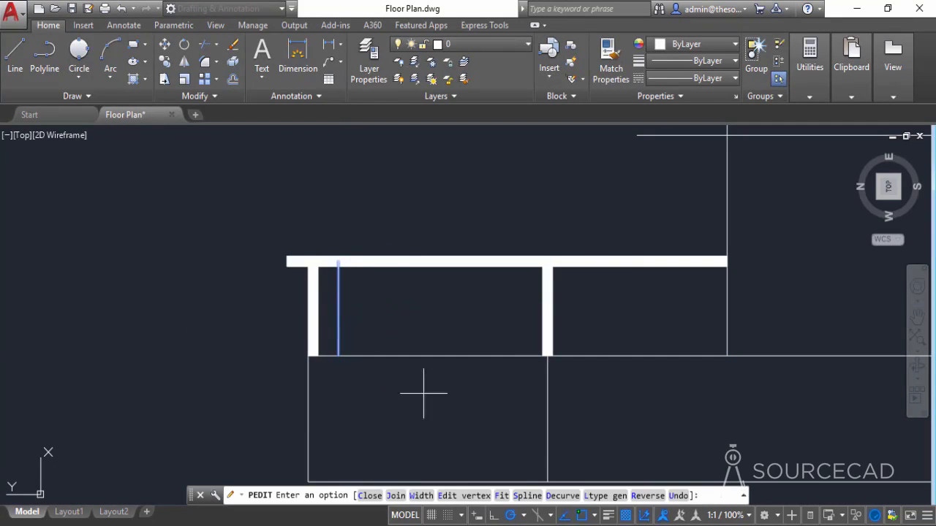
click(422, 495)
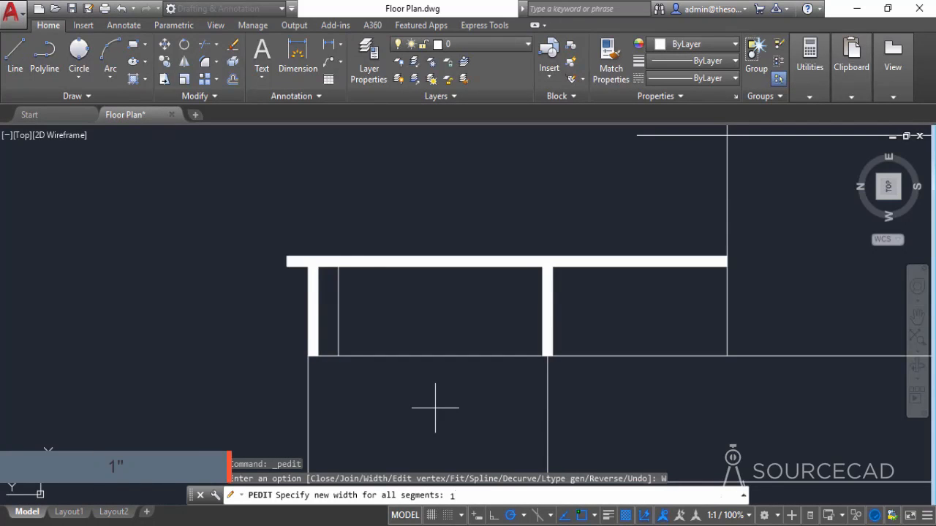
text(1")
key(Return)
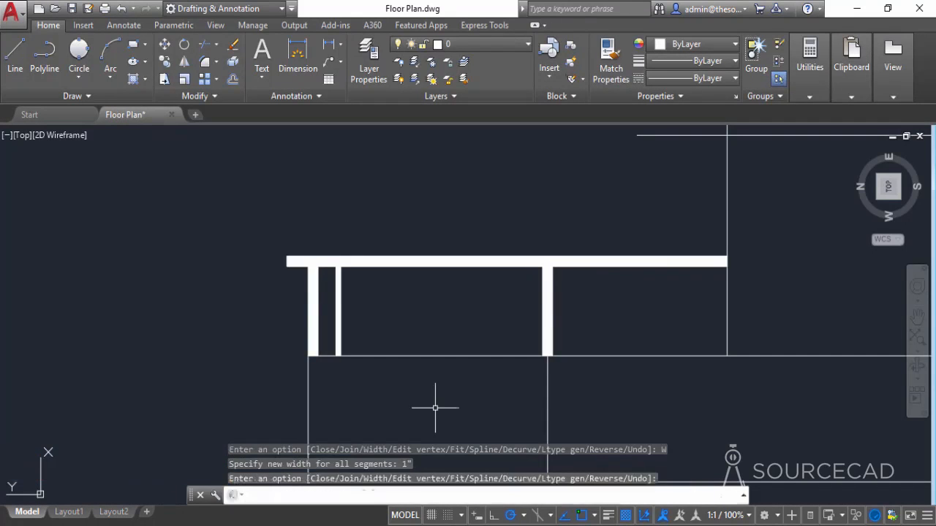
key(Return)
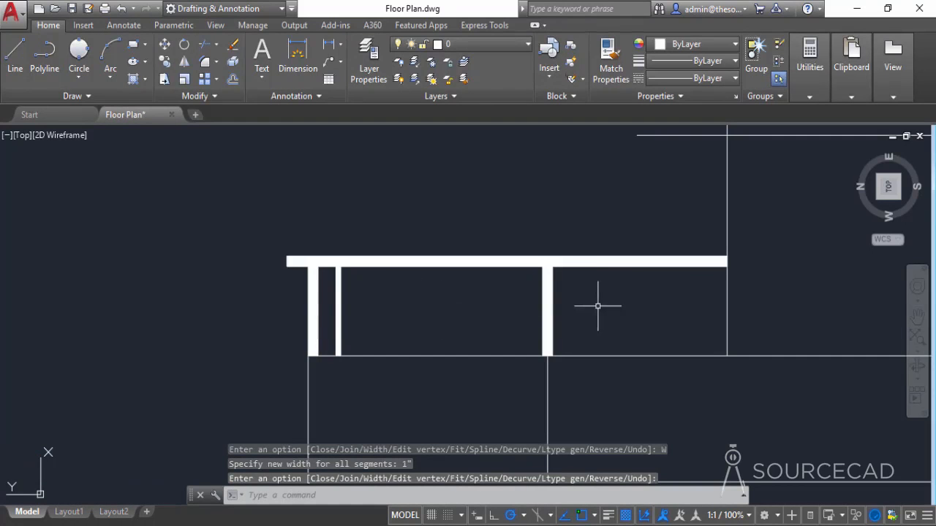
Copy the 1" baluster as a fitted array of 8 items spanning about 3'-0 1/2" toward the inner upright
click(166, 63)
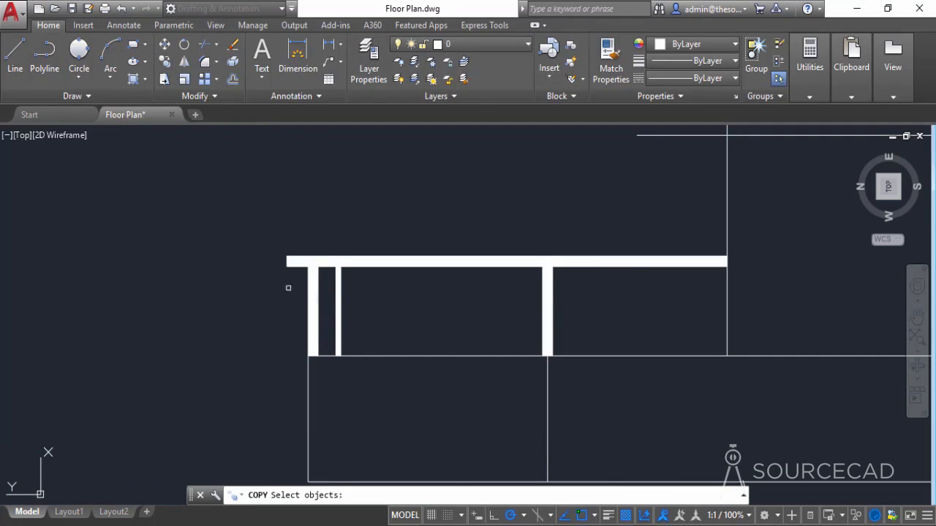
click(341, 289)
key(Return)
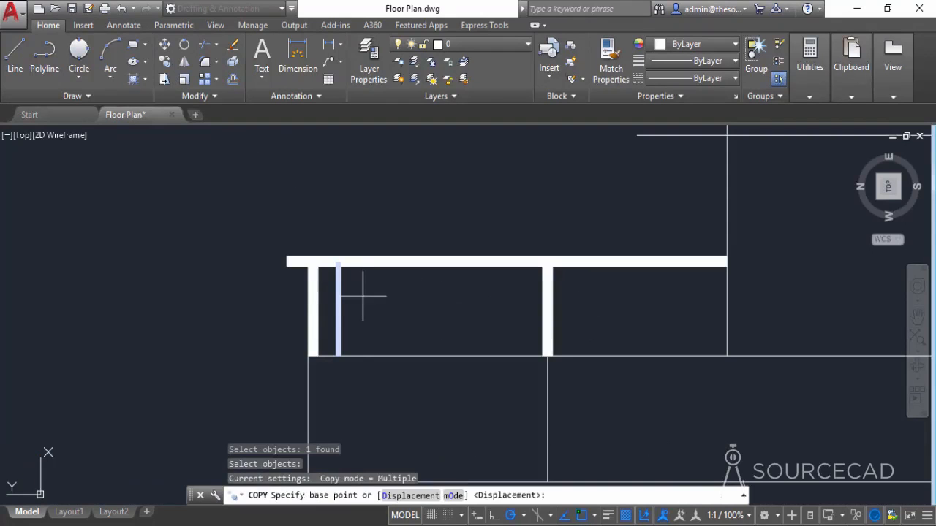
click(338, 356)
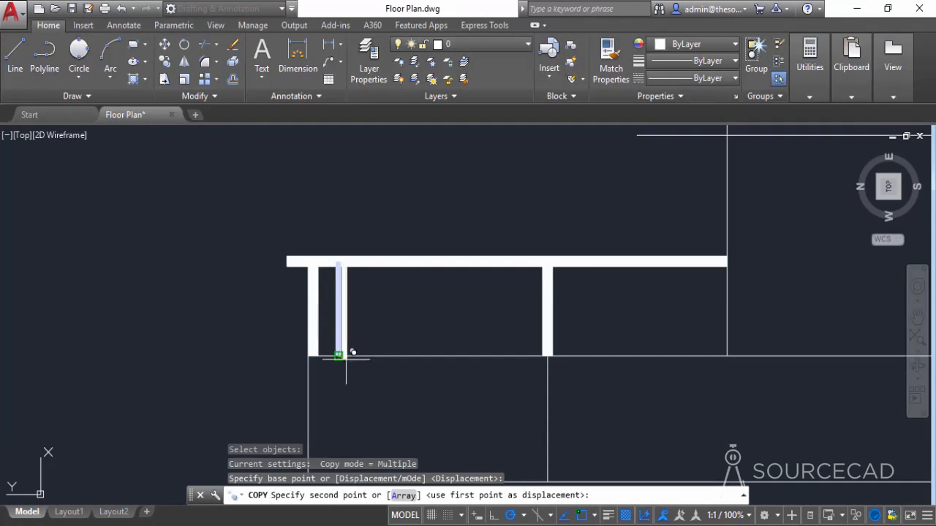
click(403, 496)
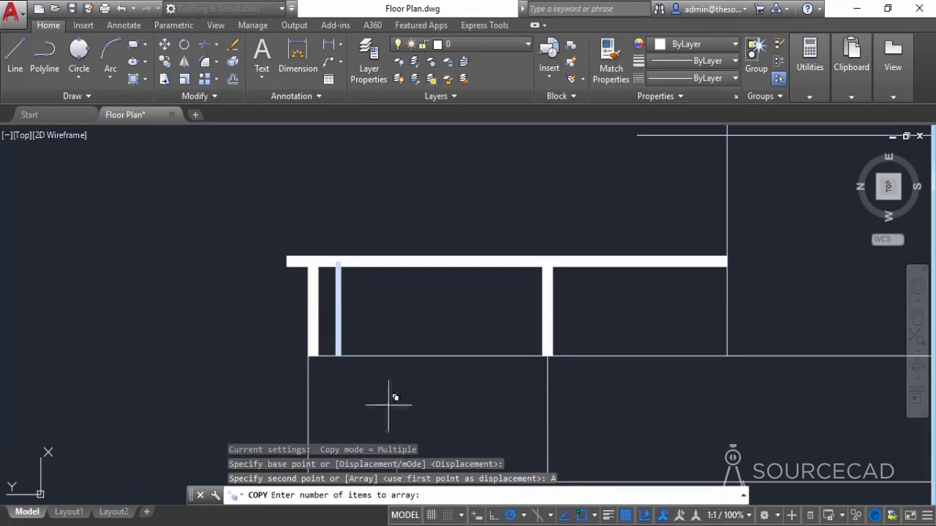
text(8)
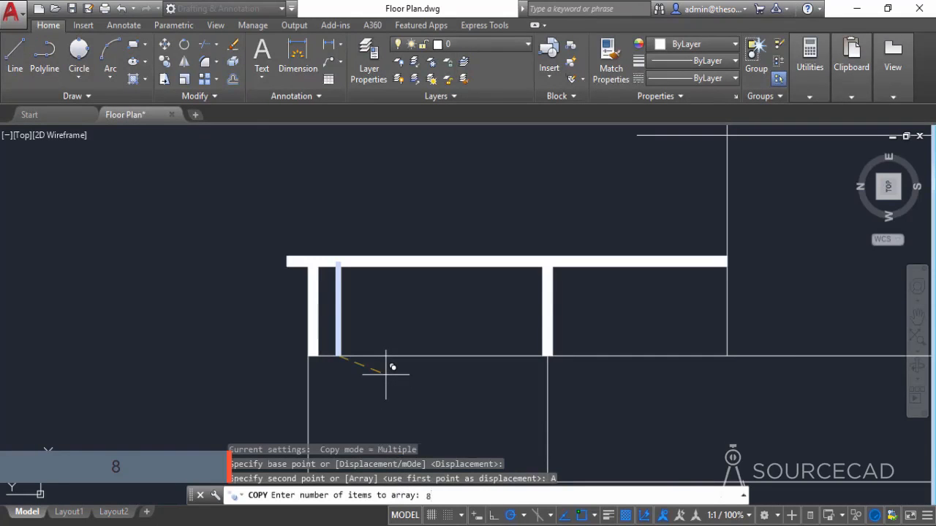
key(Return)
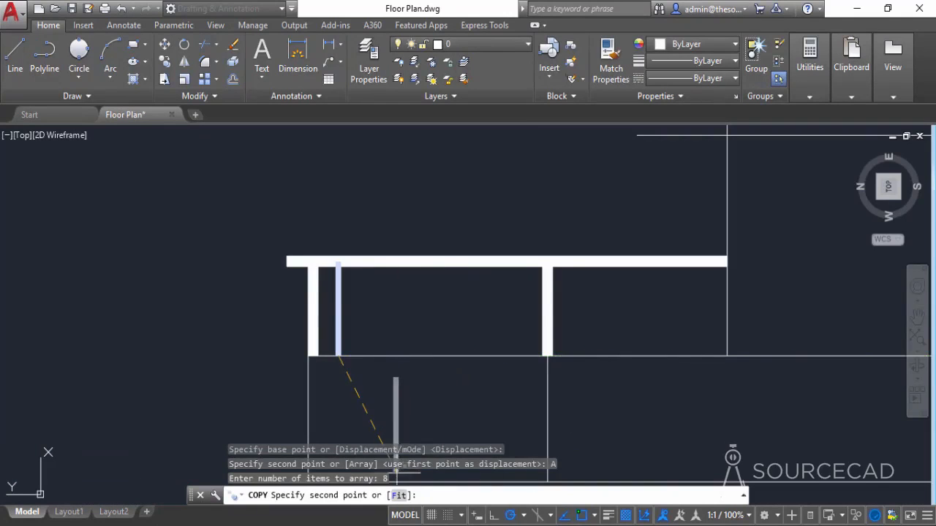
click(398, 496)
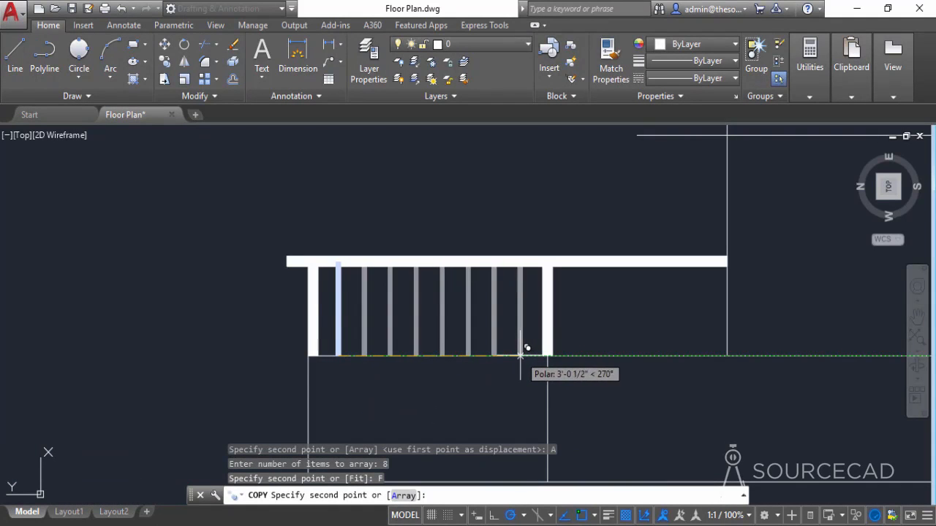
click(520, 354)
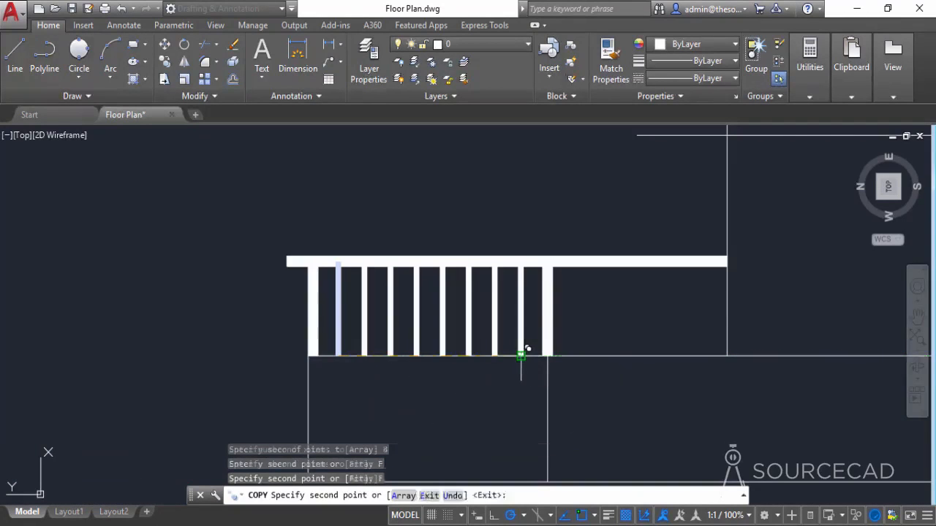
key(Escape)
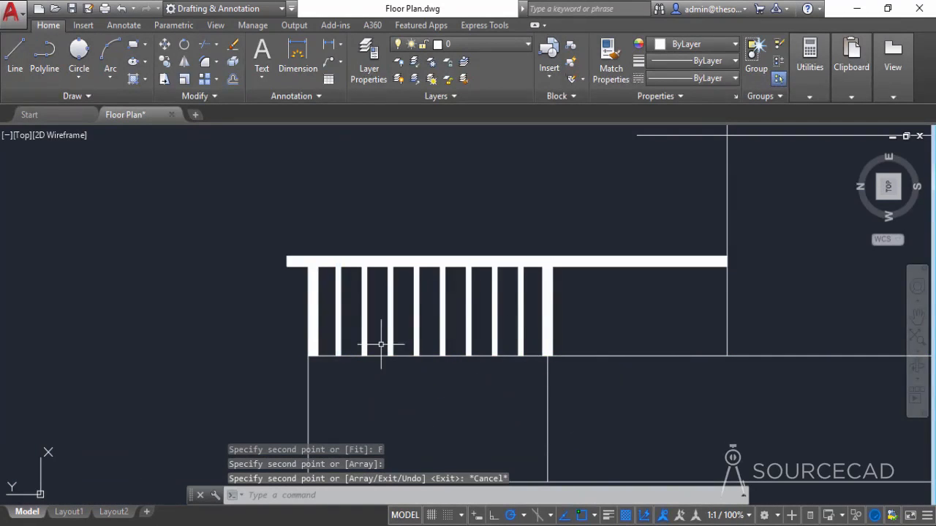
Copy the six balusters nearest the inner post into the empty railing bay between that post and the house wall
click(535, 305)
click(379, 307)
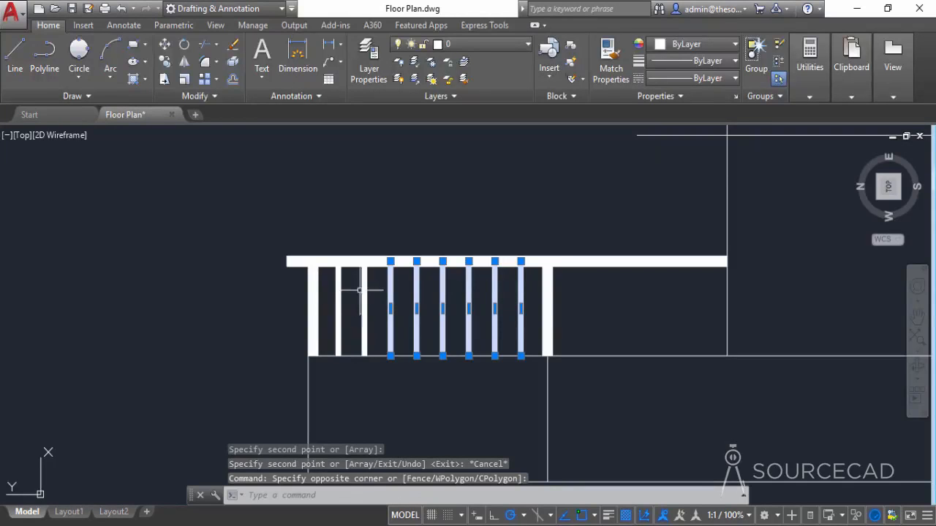
click(164, 61)
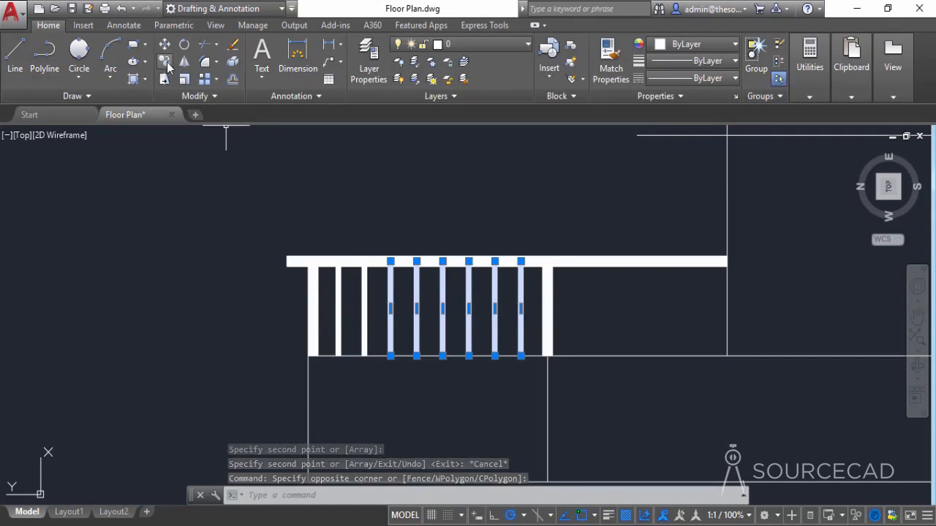
click(391, 356)
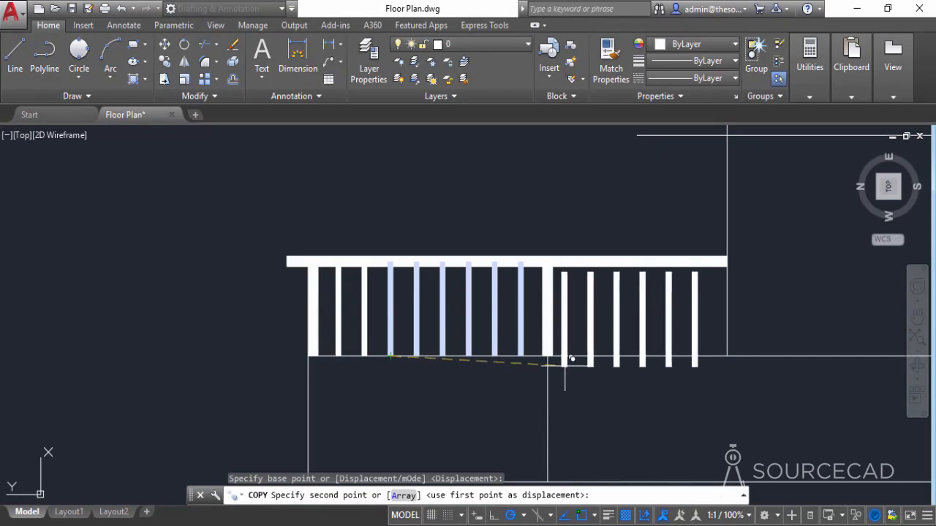
click(573, 356)
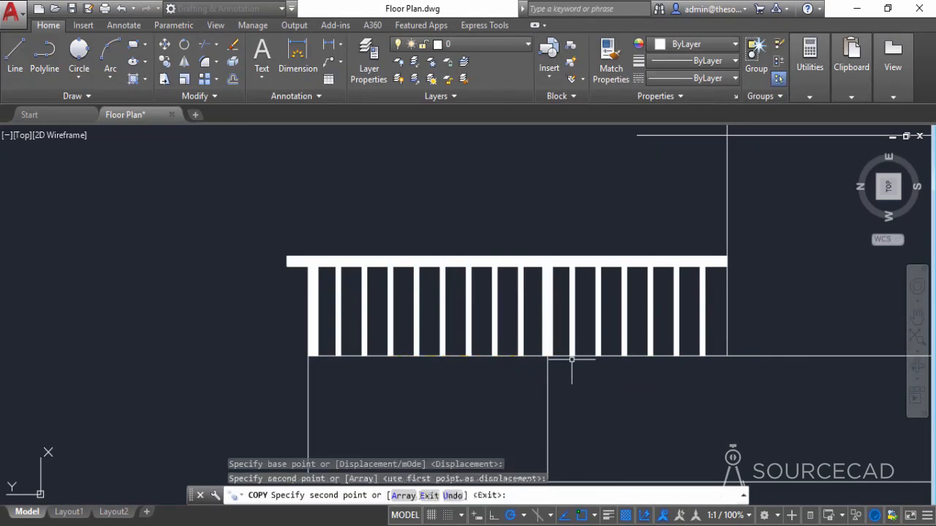
key(Escape)
Open DesignCenter and browse to the sample drawings in the Sample\en-us\DesignCenter folder
scroll(584, 397, down, 5)
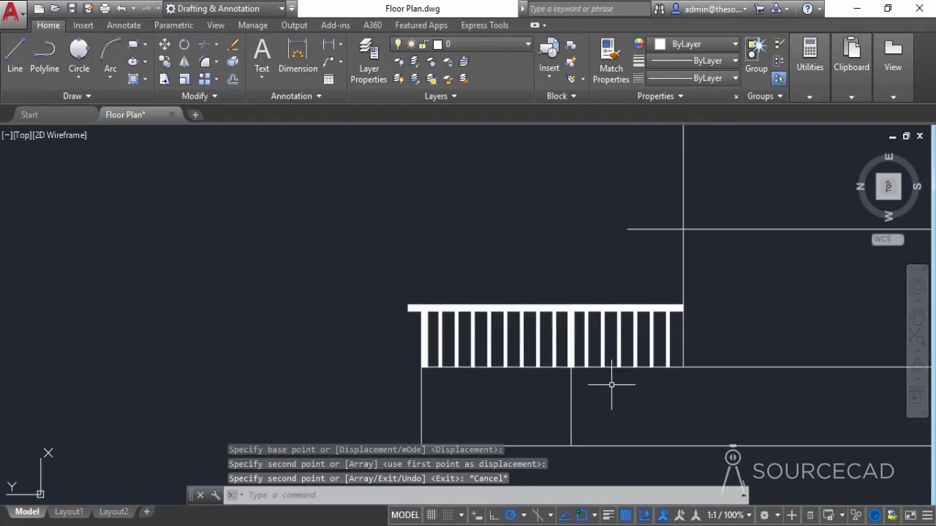
middle_drag(666, 403, 447, 363)
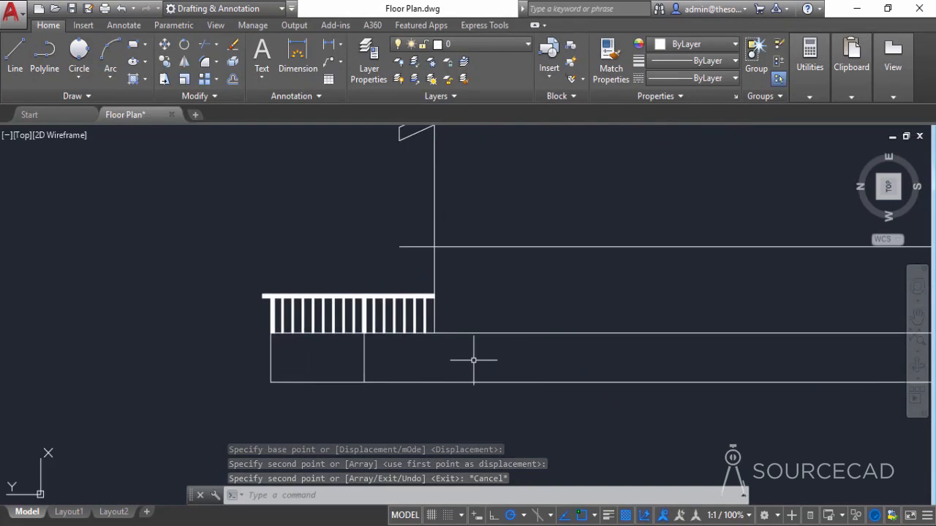
scroll(476, 359, down, 3)
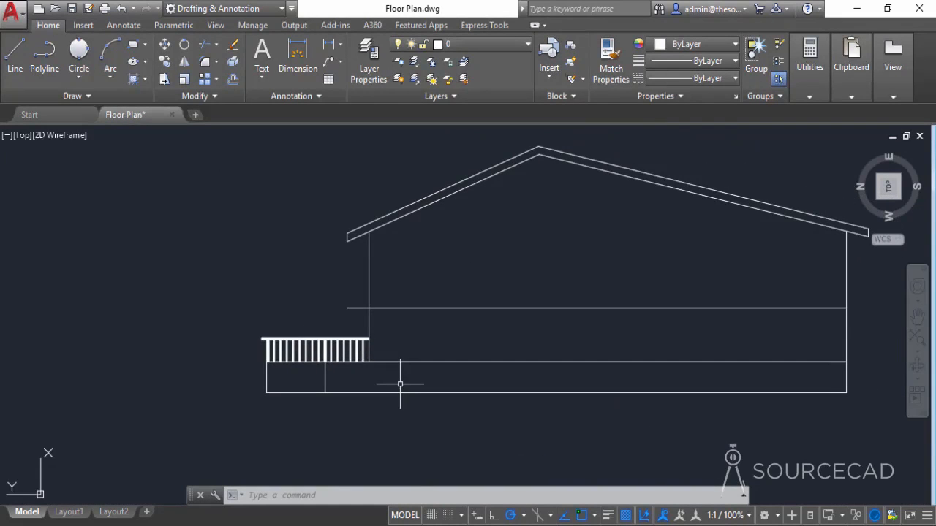
key(ctrl+2)
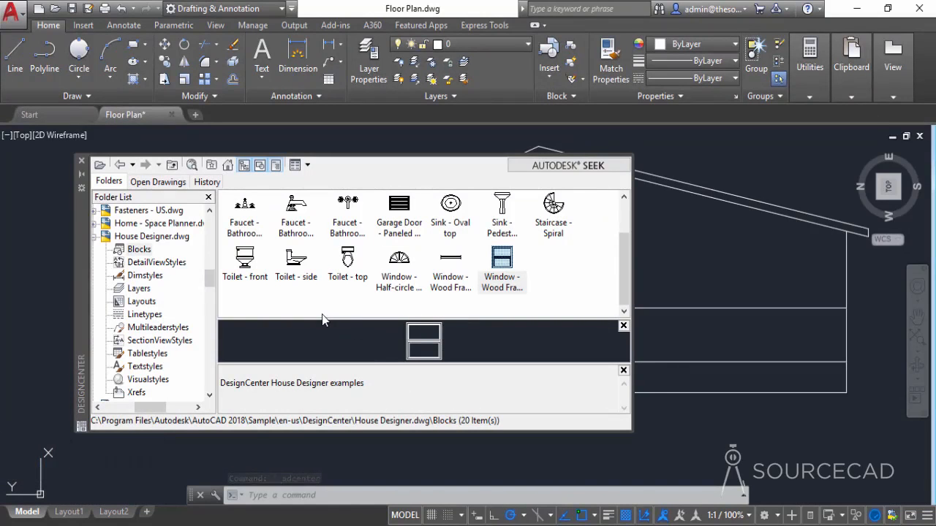
click(227, 167)
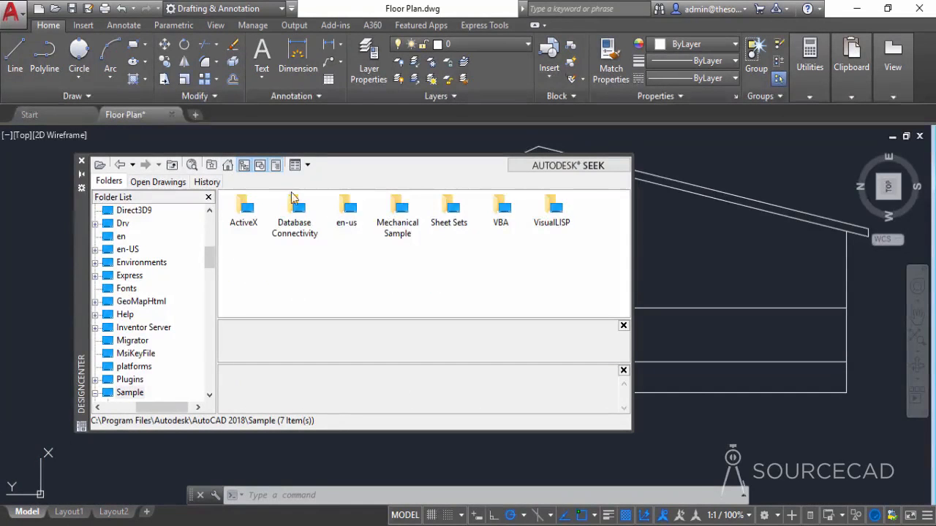
double_click(354, 209)
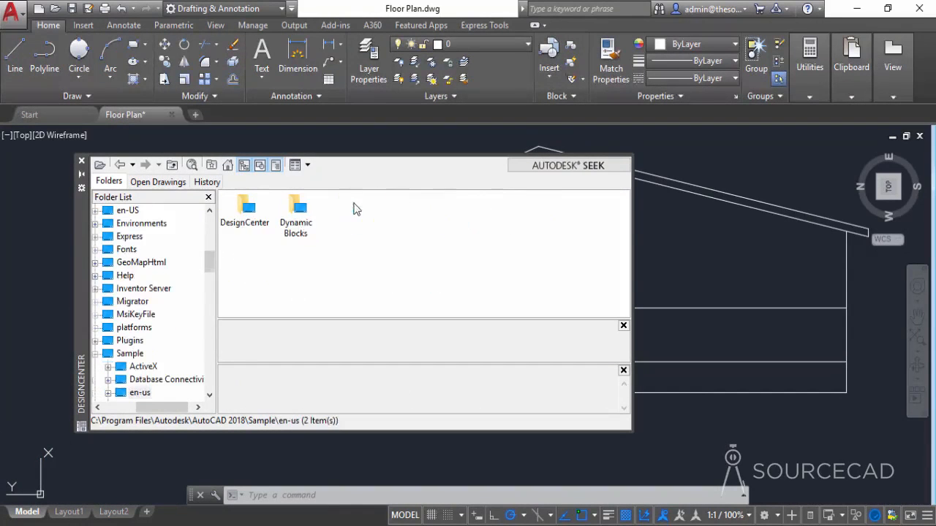
double_click(247, 211)
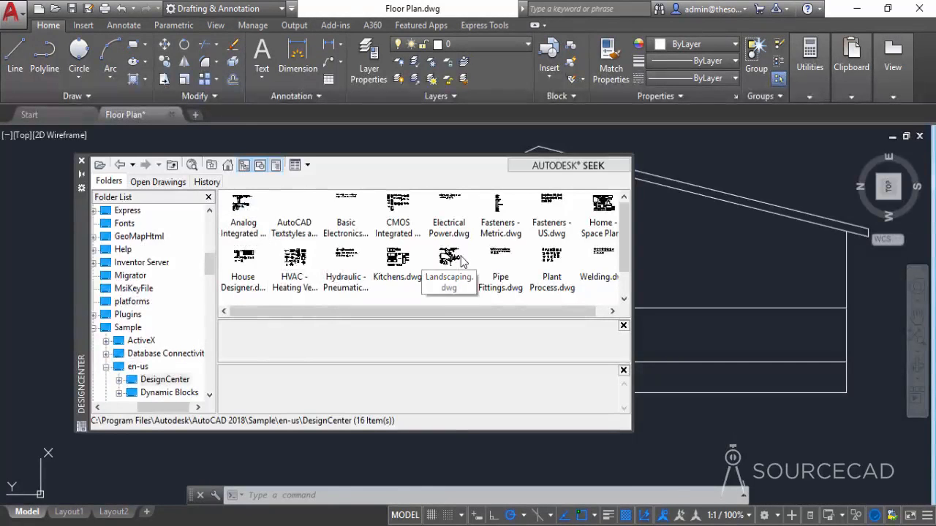
Examine the blocks available in Landscaping.dwg and Home - Space Planner.dwg
double_click(459, 261)
double_click(248, 211)
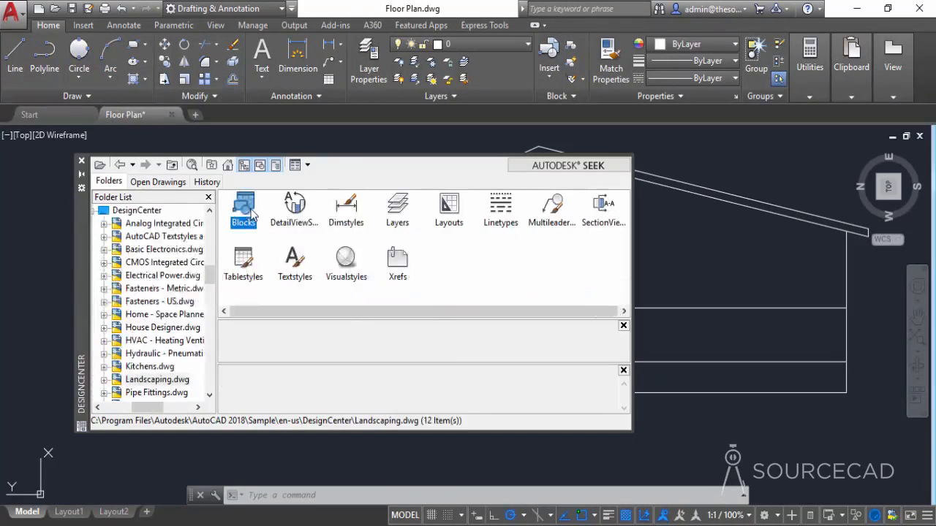
click(121, 165)
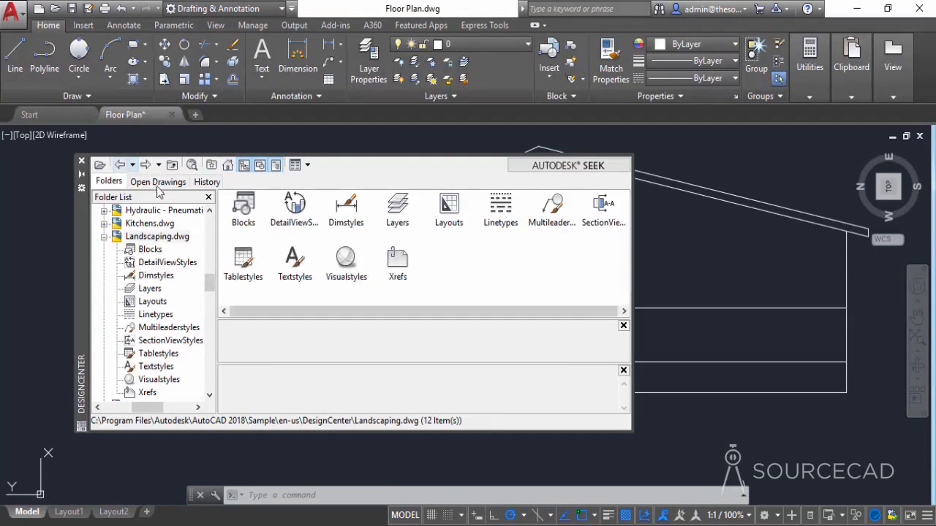
click(120, 165)
double_click(609, 204)
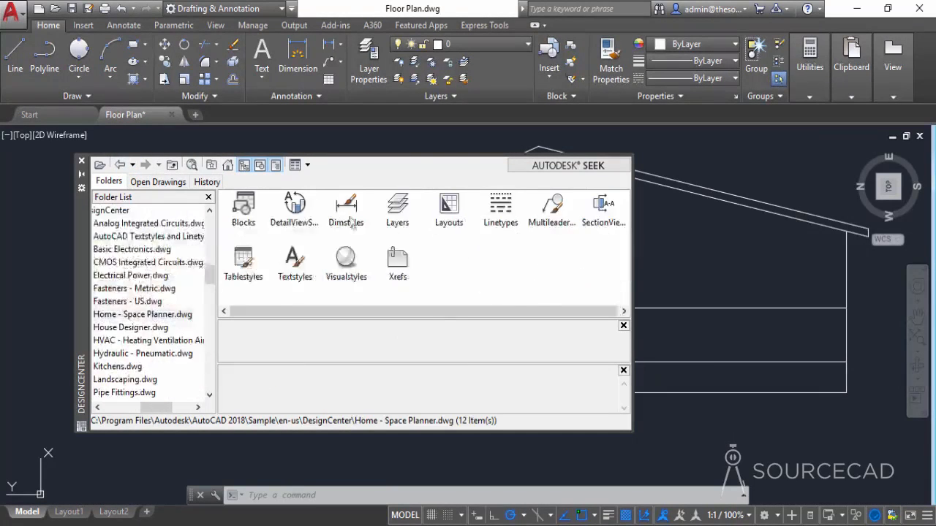
double_click(245, 209)
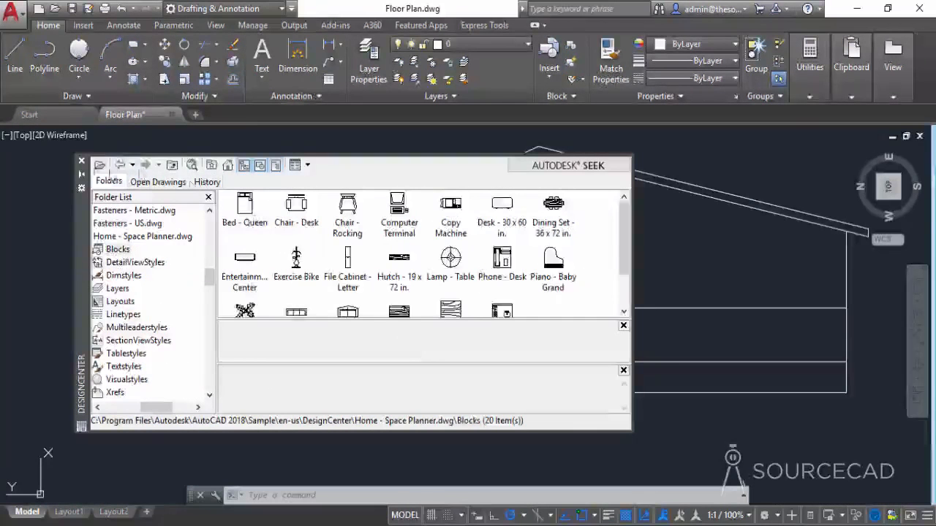
click(120, 165)
click(120, 166)
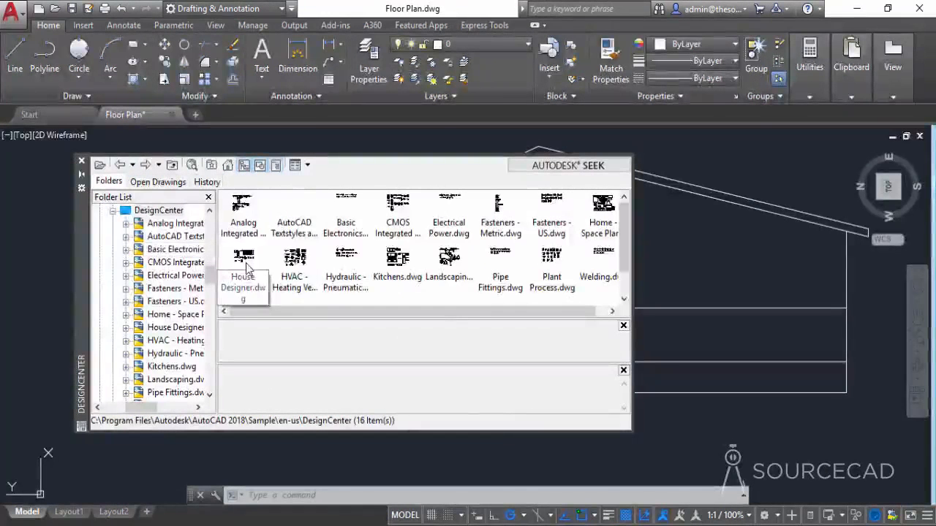
Insert the "Window - Wood Frame 36 x 36 in." block from House Designer.dwg onto the house wall, and close DesignCenter
double_click(245, 263)
double_click(244, 208)
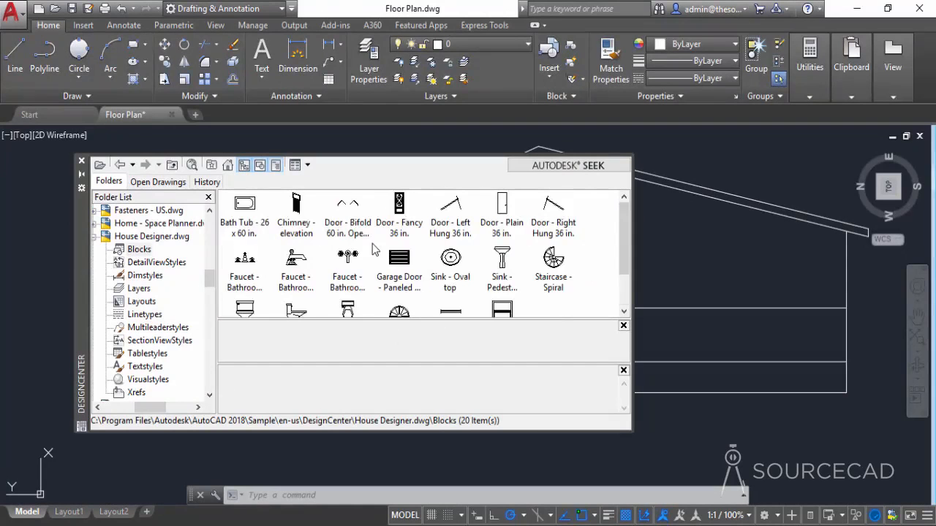
scroll(372, 250, down, 1)
click(503, 269)
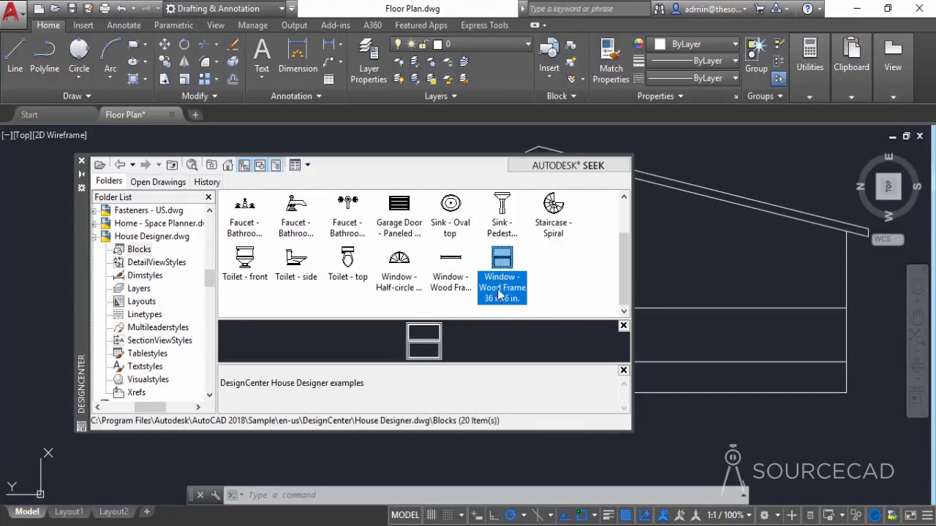
drag(571, 277, 658, 252)
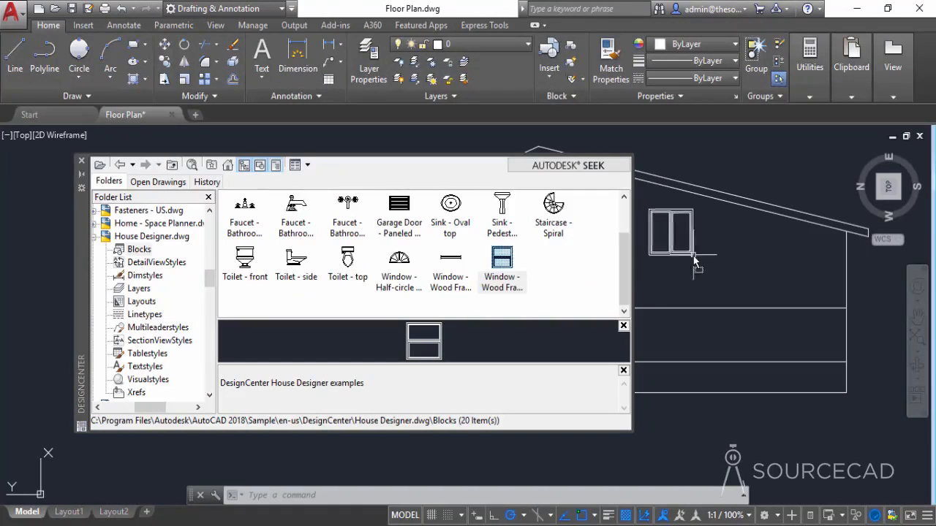
click(81, 161)
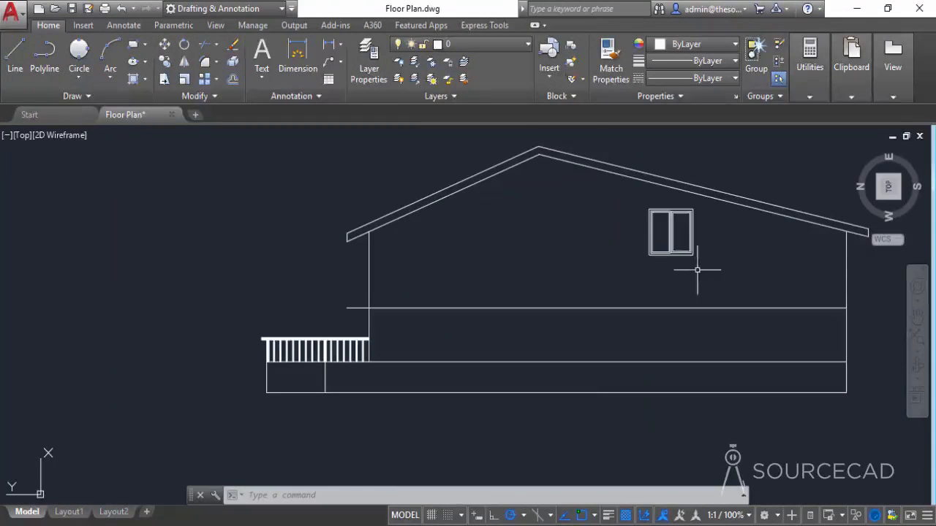
Move the window by its lower corner onto the horizontal sill line, about 3'-5" from the platform-side wall
click(687, 251)
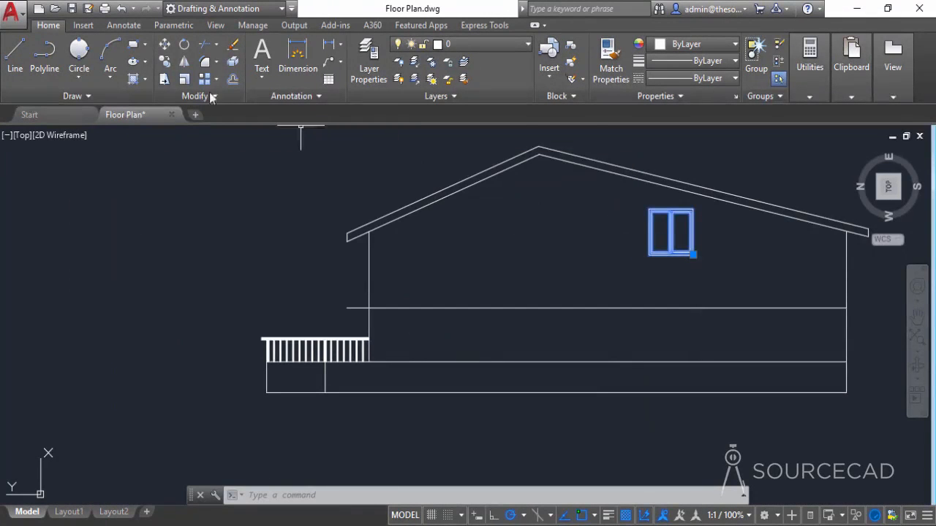
click(165, 45)
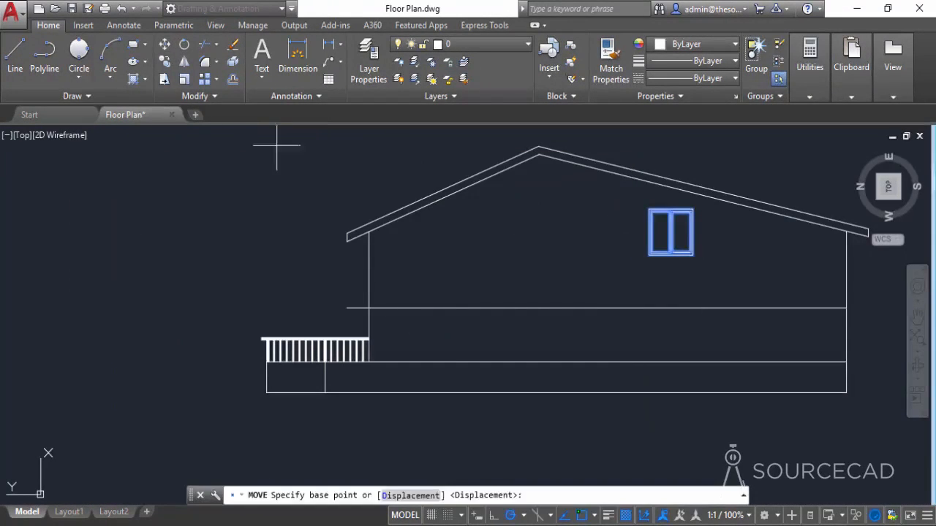
click(647, 256)
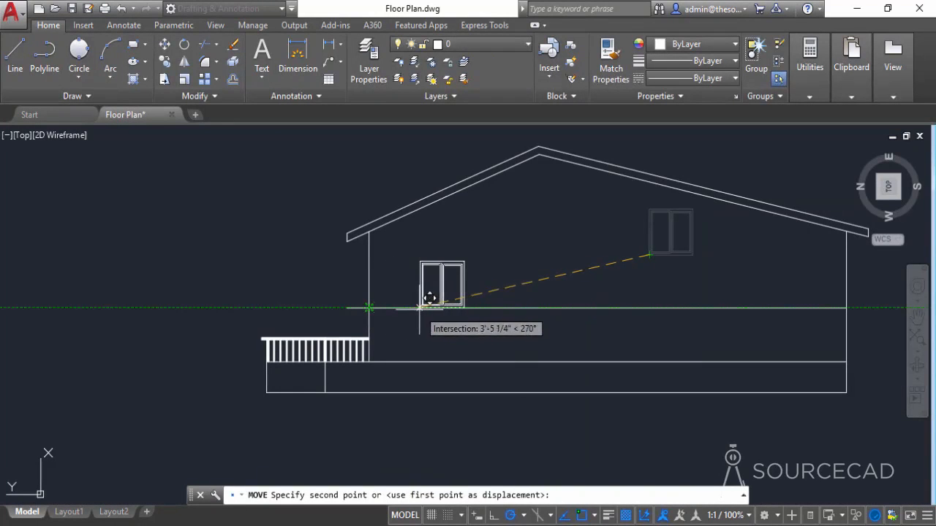
click(429, 298)
Mirror the window about its vertical edge farther from the platform, keeping the original, to form a double window
click(480, 269)
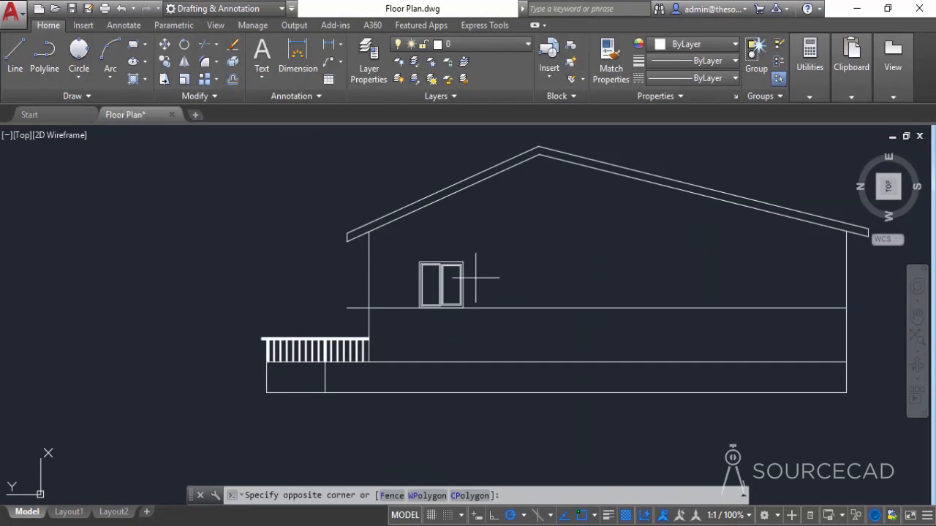
click(444, 246)
click(184, 62)
click(463, 307)
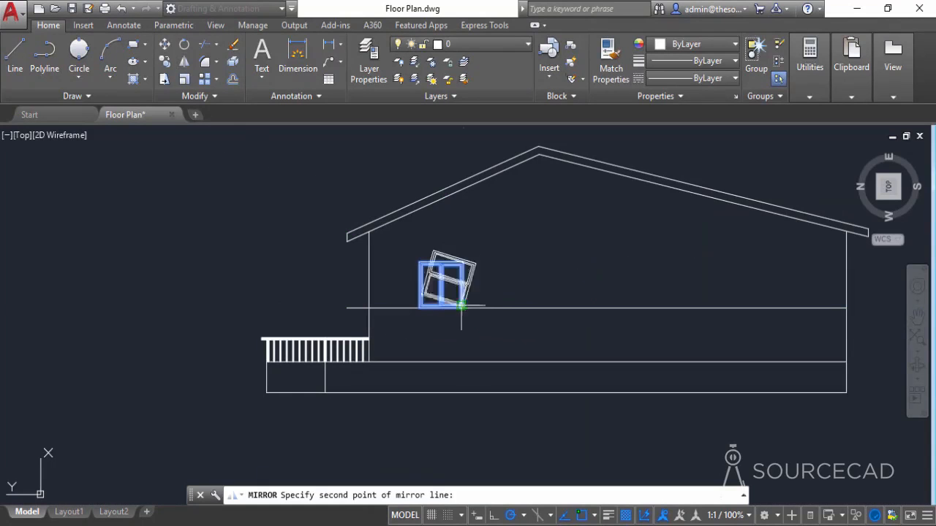
click(466, 260)
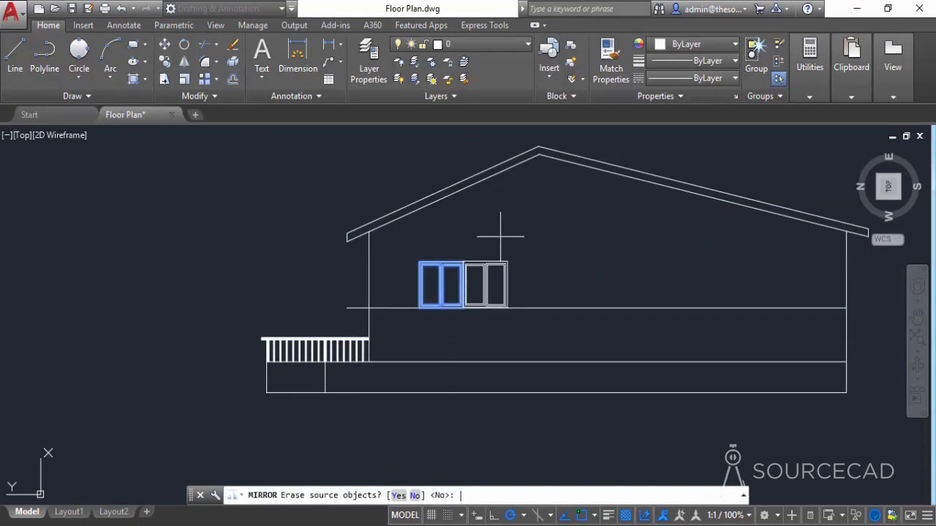
key(Return)
Erase the horizontal sill guide line running across the house wall beneath the double window
click(574, 308)
right_click(556, 271)
click(594, 262)
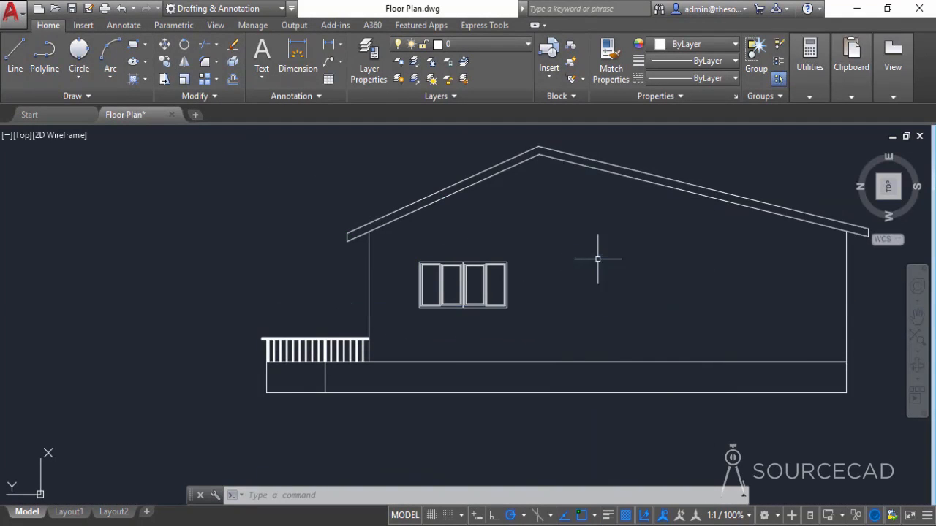
Copy the double window horizontally about 18'-7" toward the wall opposite the platform
click(541, 317)
click(369, 213)
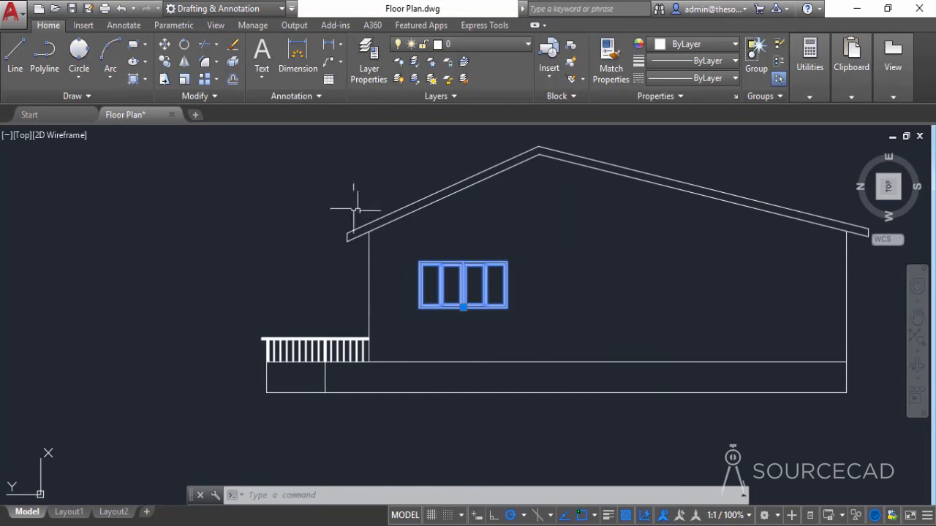
click(165, 61)
click(472, 339)
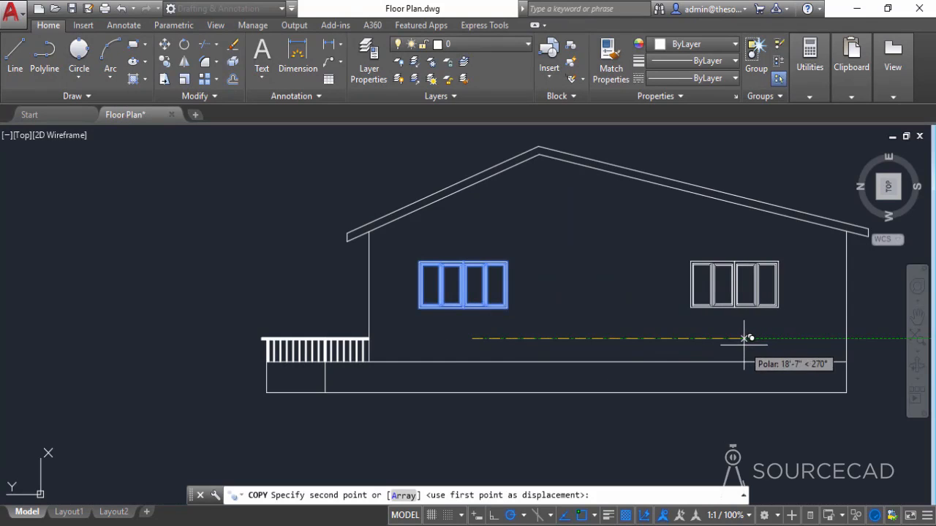
click(746, 338)
right_click(623, 291)
click(662, 299)
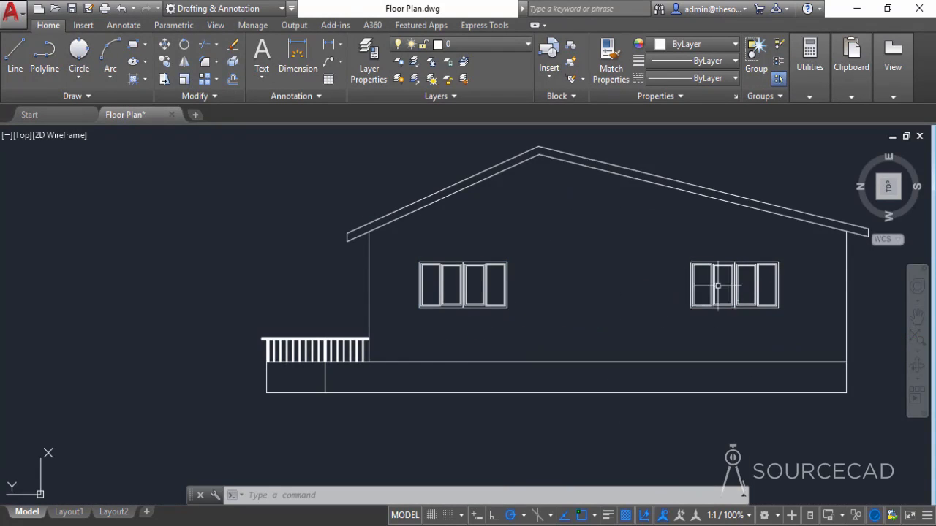
Draw a vertical construction line up through the elevation from the platform-side edge of the first plan window in the wall facing the elevation
scroll(606, 307, down, 8)
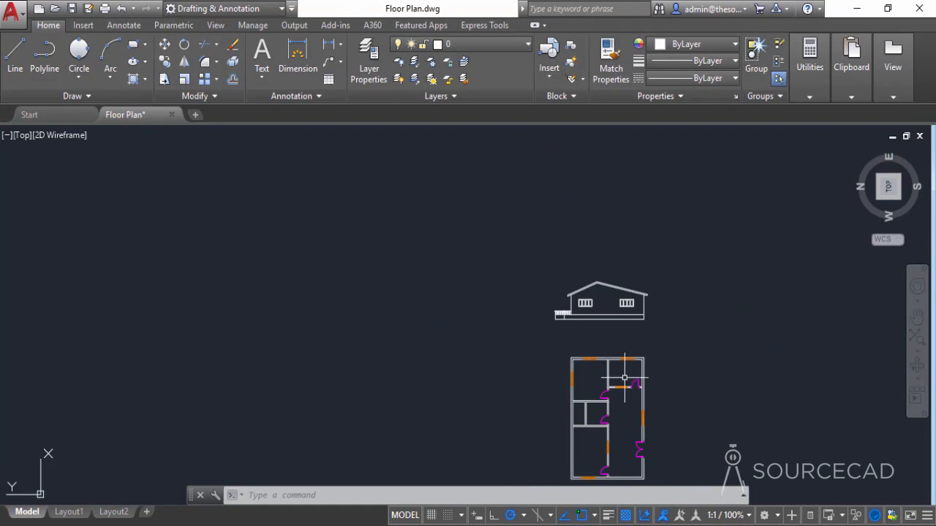
scroll(595, 358, up, 3)
middle_drag(565, 359, 538, 396)
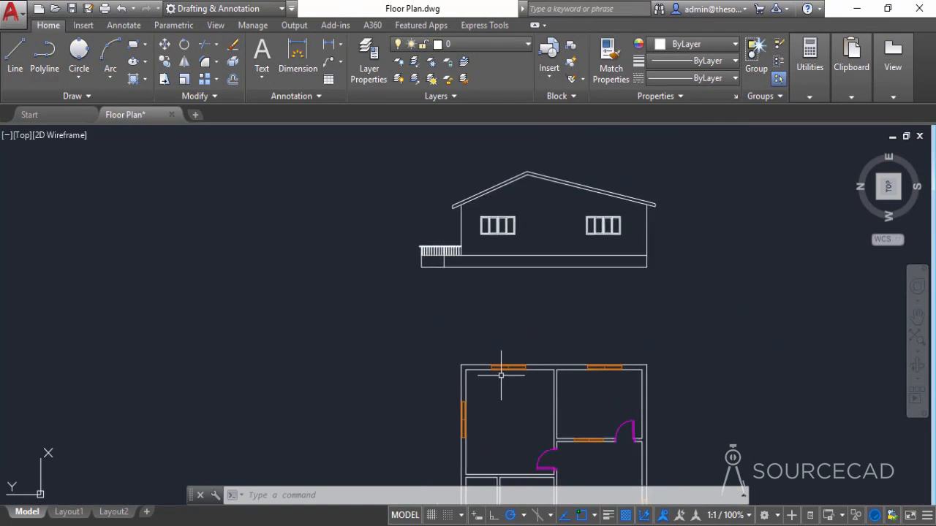
scroll(497, 358, up, 4)
scroll(760, 359, down, 3)
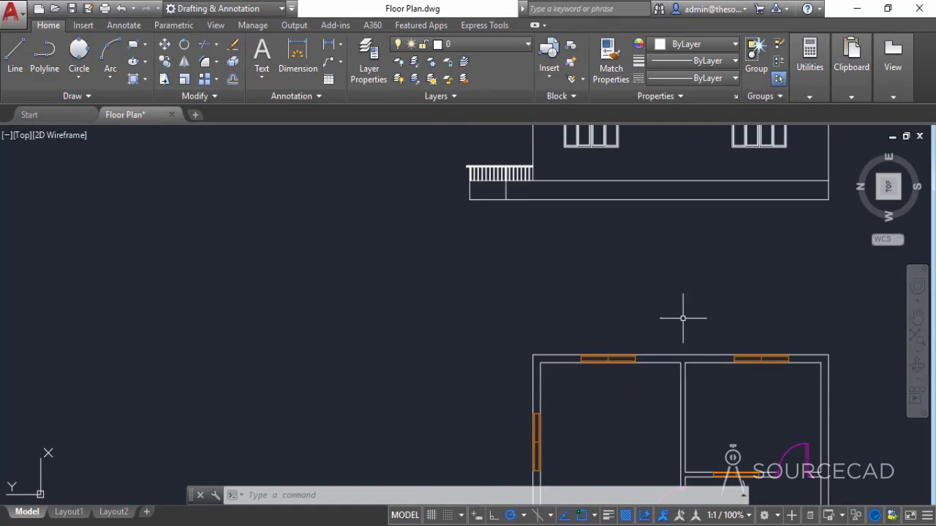
middle_drag(683, 317, 568, 359)
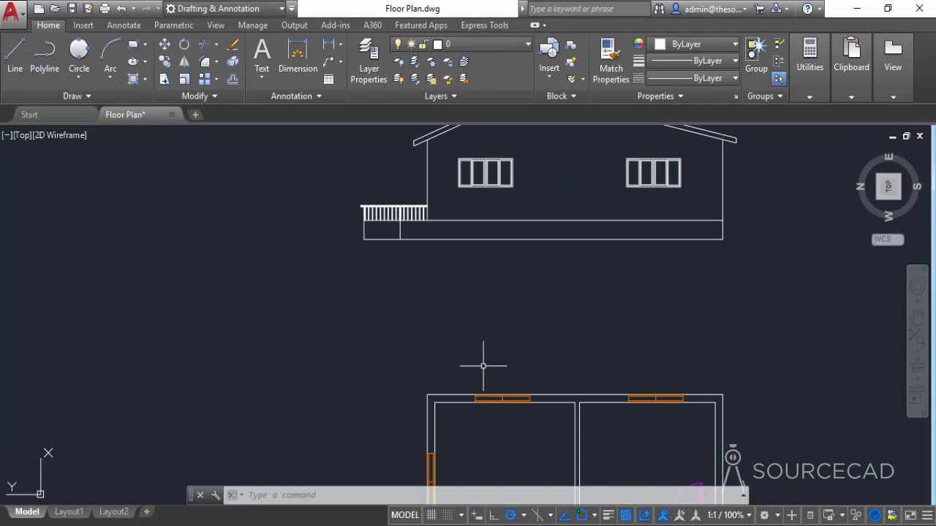
click(89, 96)
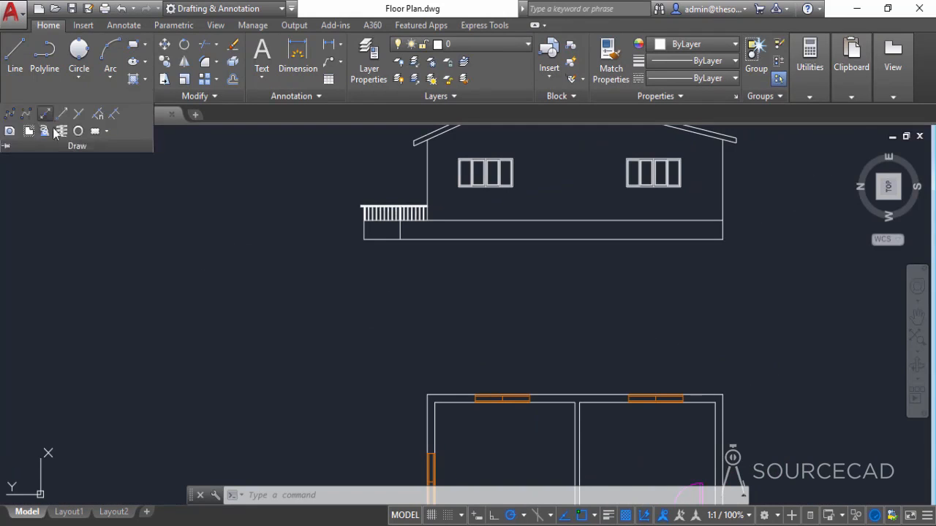
click(55, 131)
scroll(465, 400, up, 2)
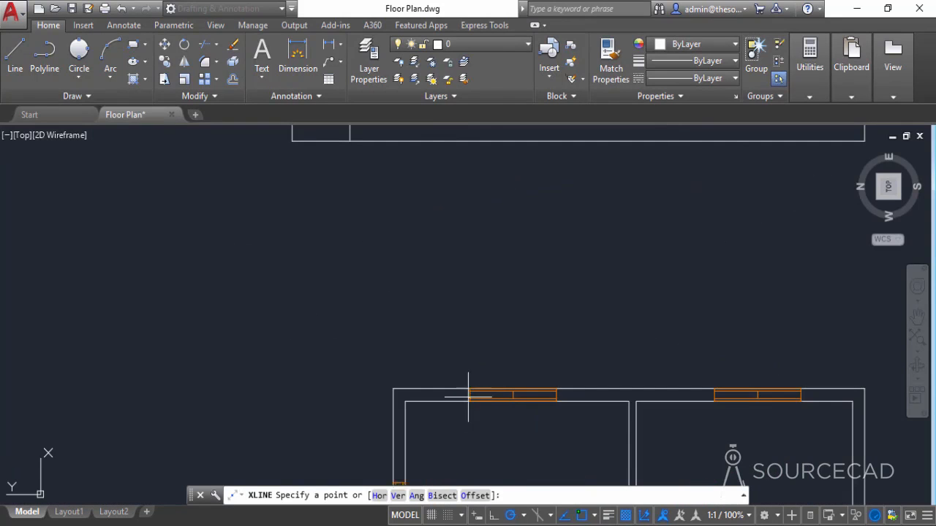
click(468, 396)
click(474, 332)
key(Return)
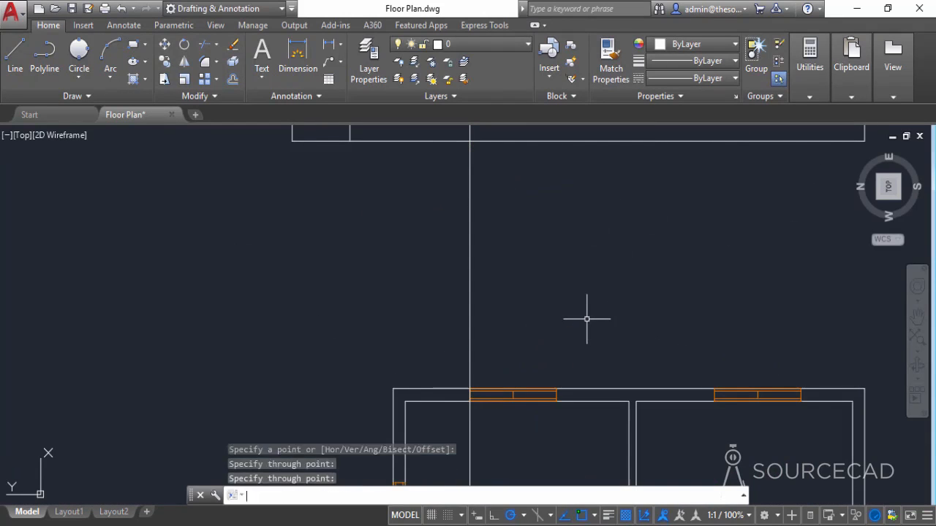
Project the platform-side edge of the second window in that plan wall with another vertical construction line
key(Return)
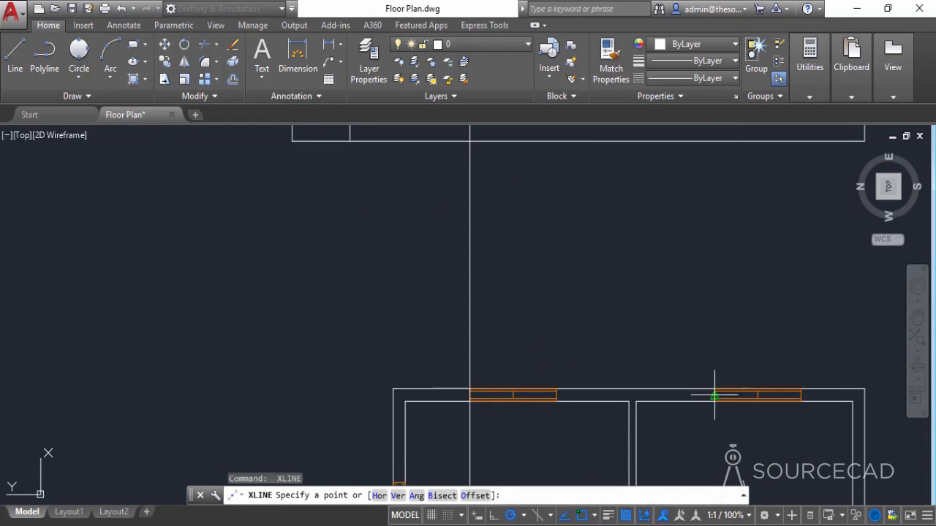
click(714, 396)
click(714, 351)
key(Return)
Move the double window nearer the platform horizontally so its platform-side lower corner sits on the first construction line
scroll(578, 212, down, 2)
middle_drag(578, 212, 541, 345)
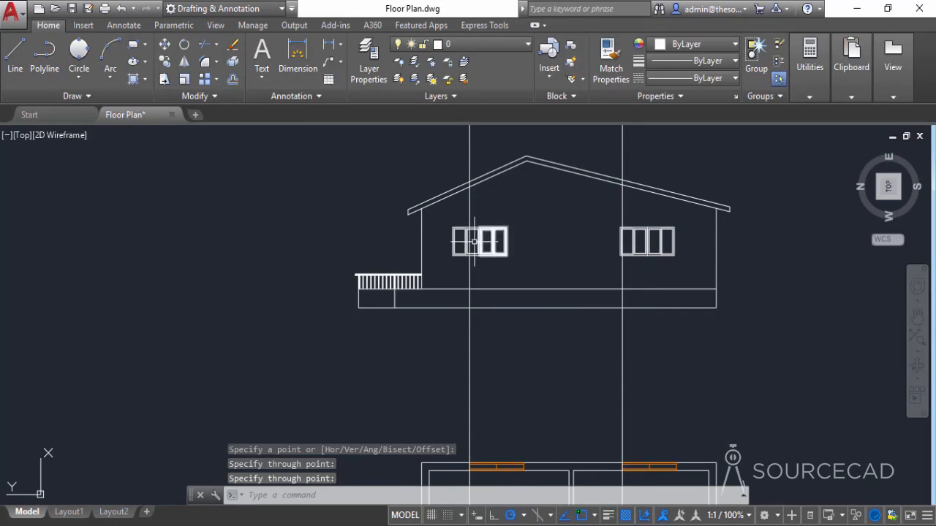
click(531, 259)
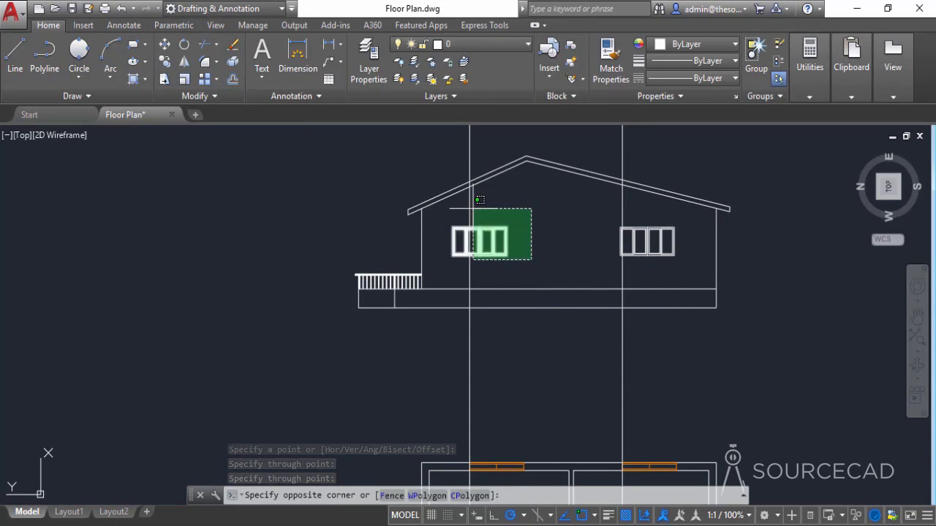
click(476, 210)
click(164, 45)
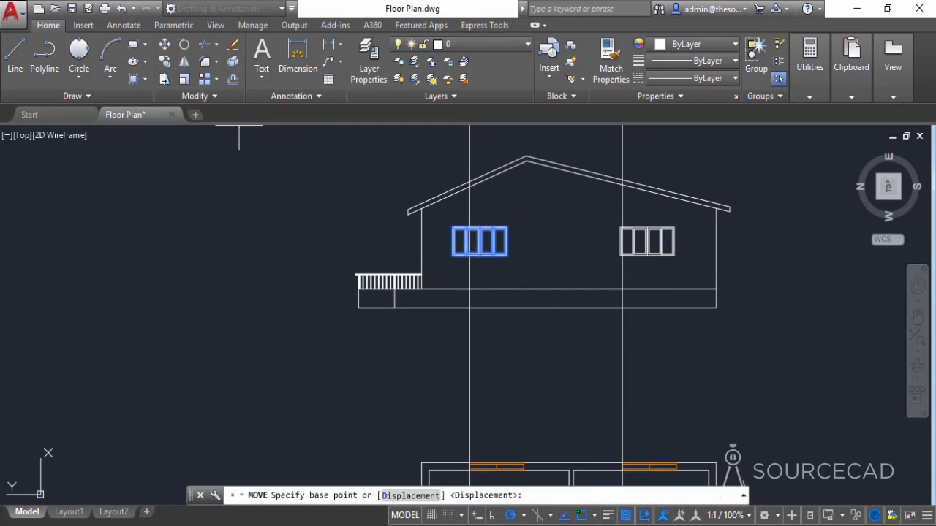
scroll(435, 271, up, 5)
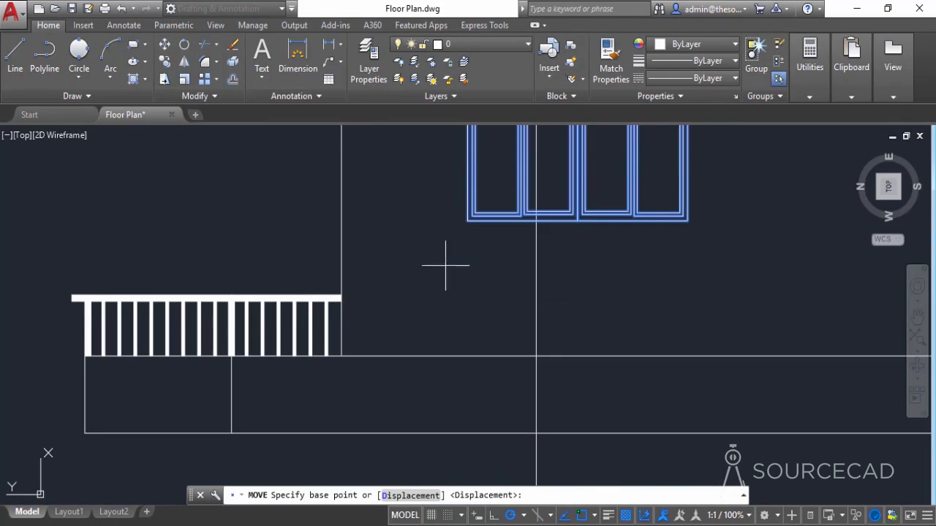
click(468, 218)
click(545, 209)
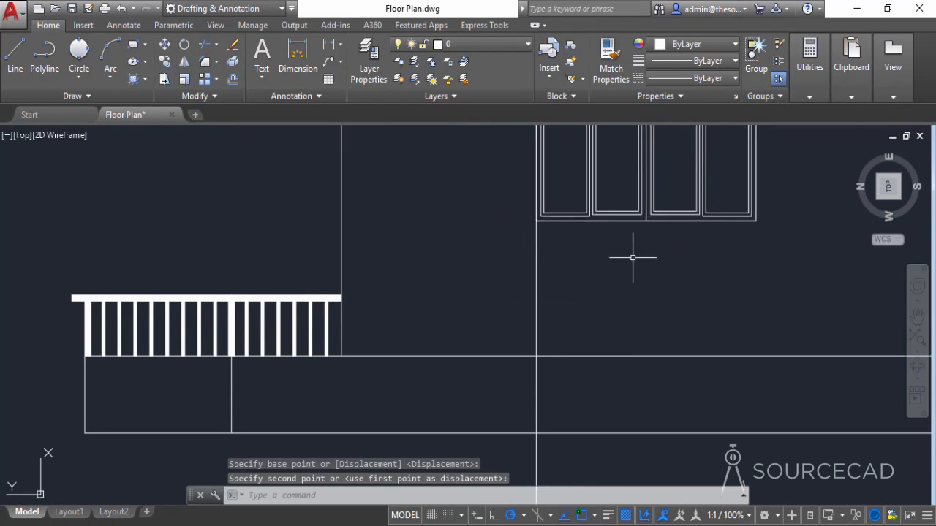
Move the double window farther from the platform horizontally so its platform-side edge aligns with the second construction line
scroll(629, 257, down, 5)
click(615, 292)
click(564, 238)
click(165, 46)
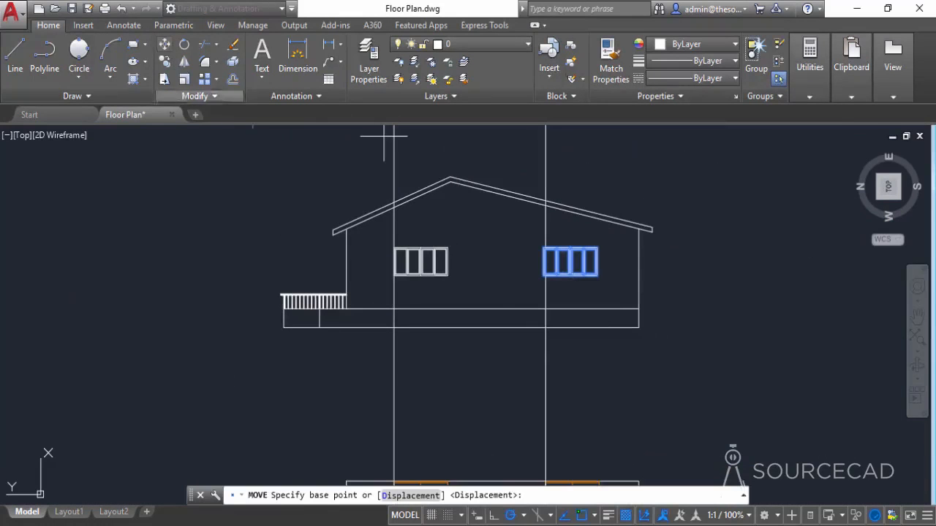
scroll(526, 273, up, 5)
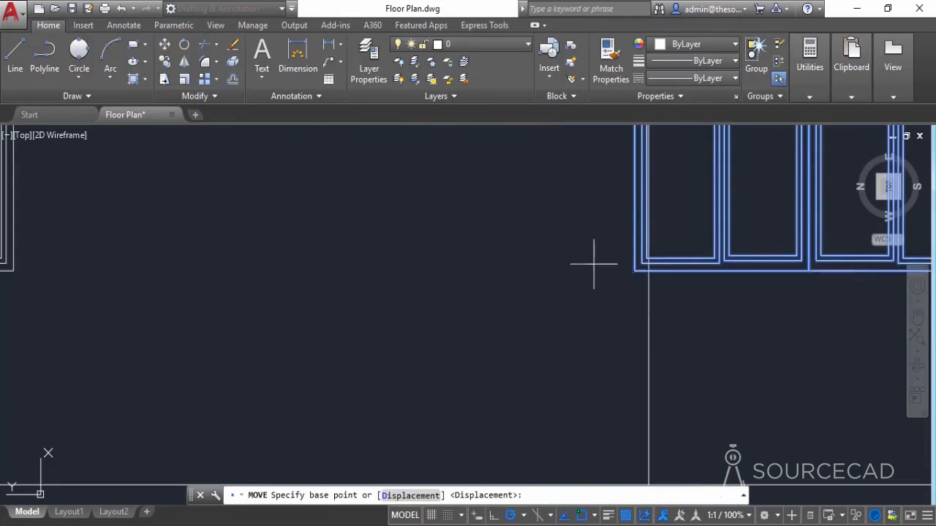
click(649, 270)
Erase both vertical construction lines running through the windows and the floor plan
scroll(563, 297, down, 8)
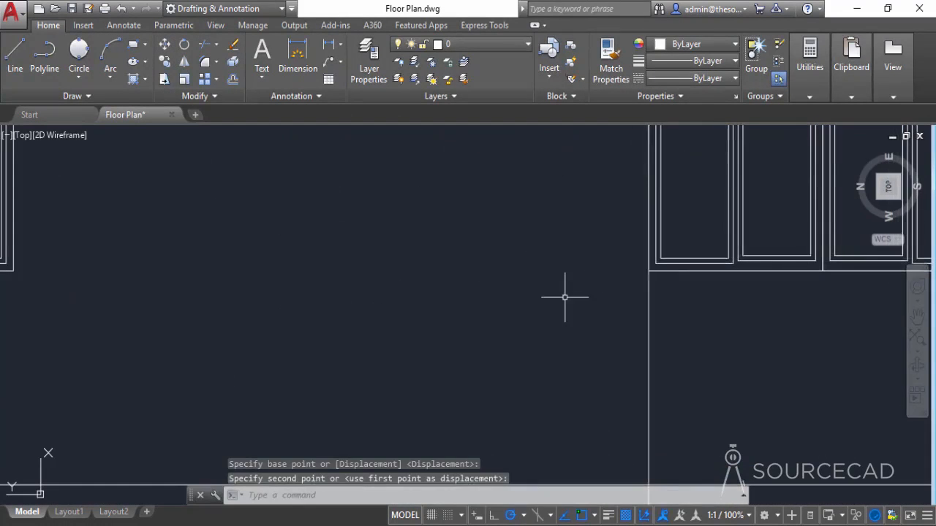
middle_drag(595, 331, 455, 268)
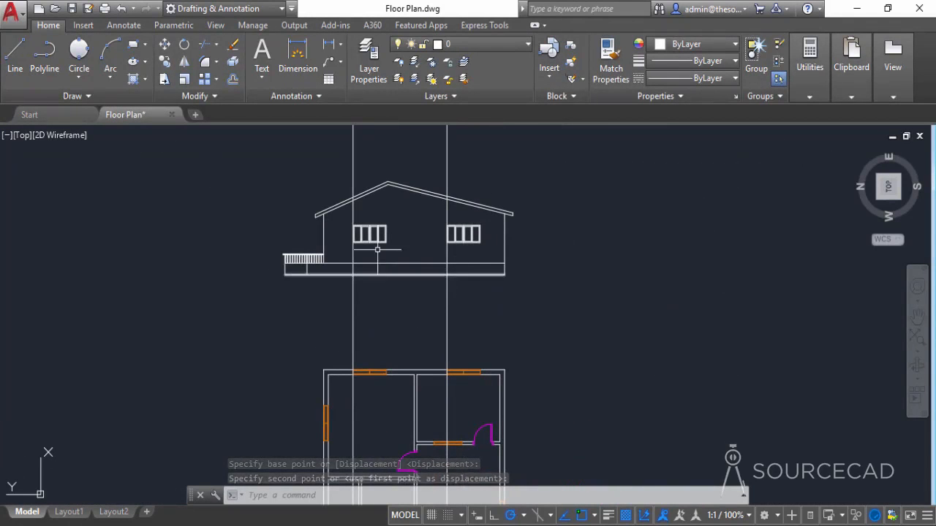
click(459, 251)
click(322, 275)
right_click(317, 192)
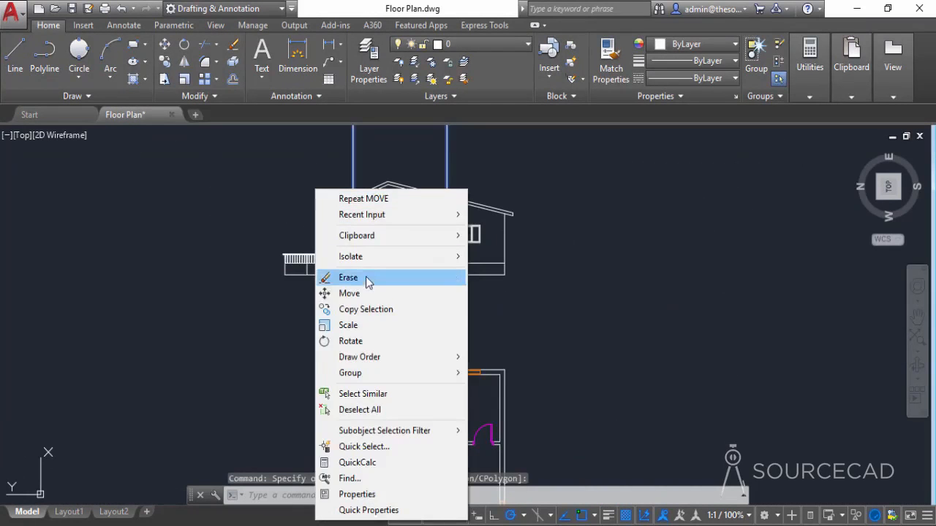
click(368, 277)
Draw a chimney outline over the platform-side roof slope: 6' up from ridge level, 3' across toward the platform, and down to the roof
scroll(609, 265, down, 2)
middle_drag(610, 265, 602, 299)
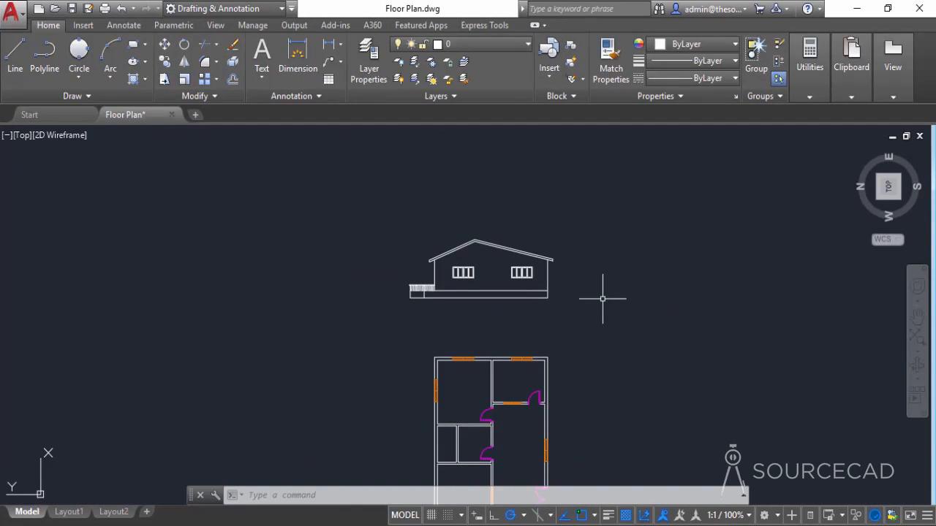
click(14, 55)
scroll(482, 223, up, 5)
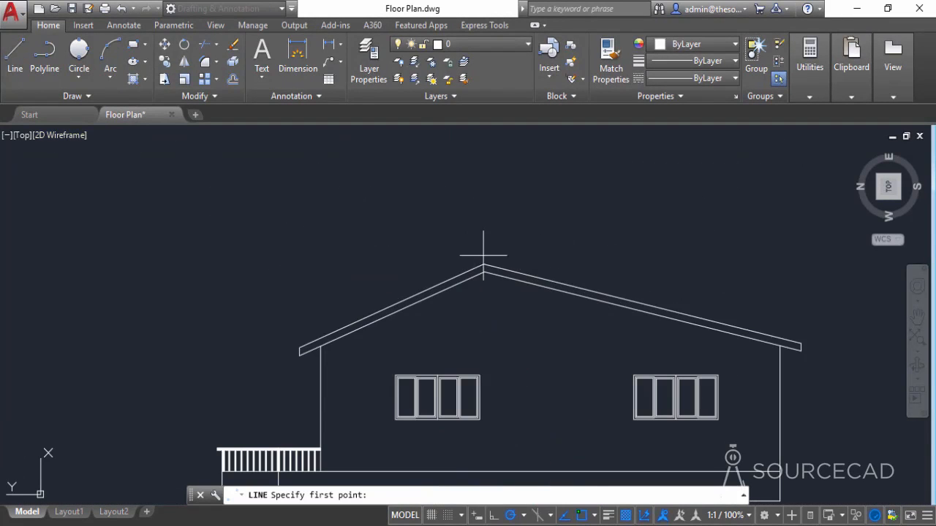
mouse_move(482, 263)
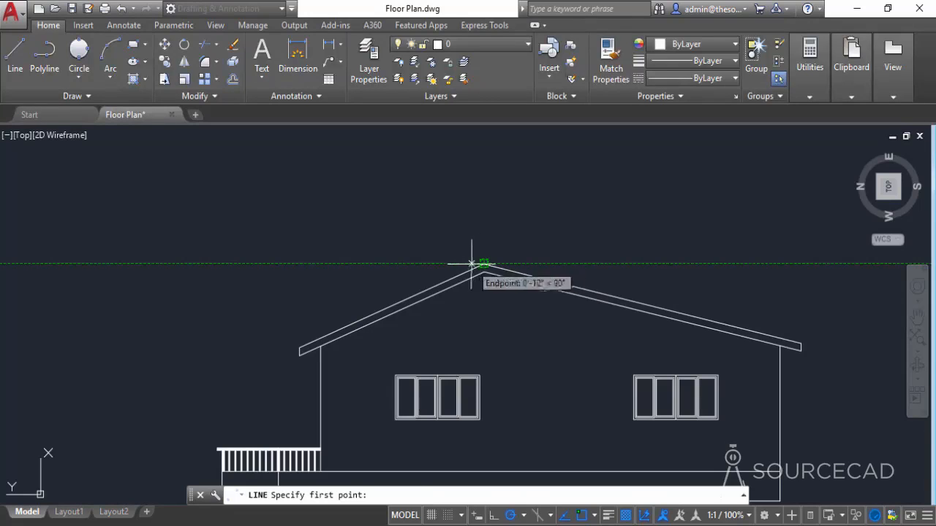
click(435, 262)
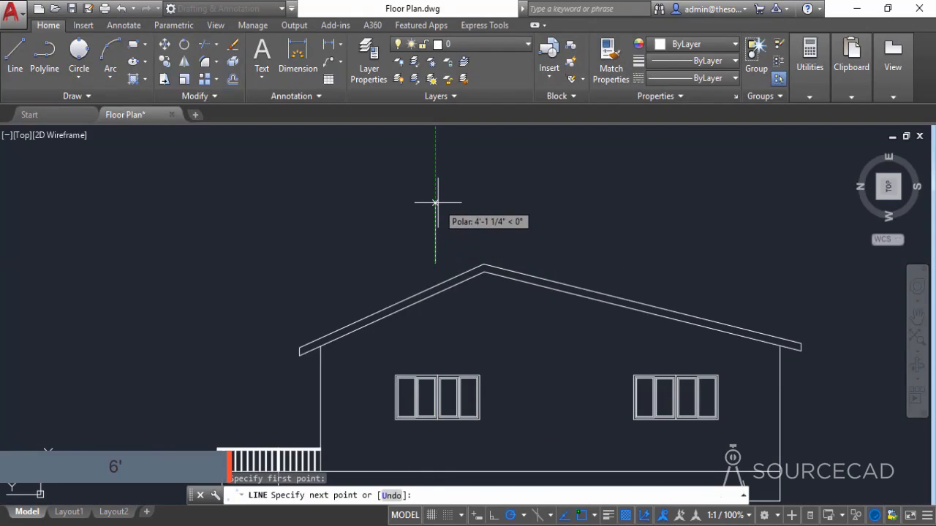
text(6')
key(Return)
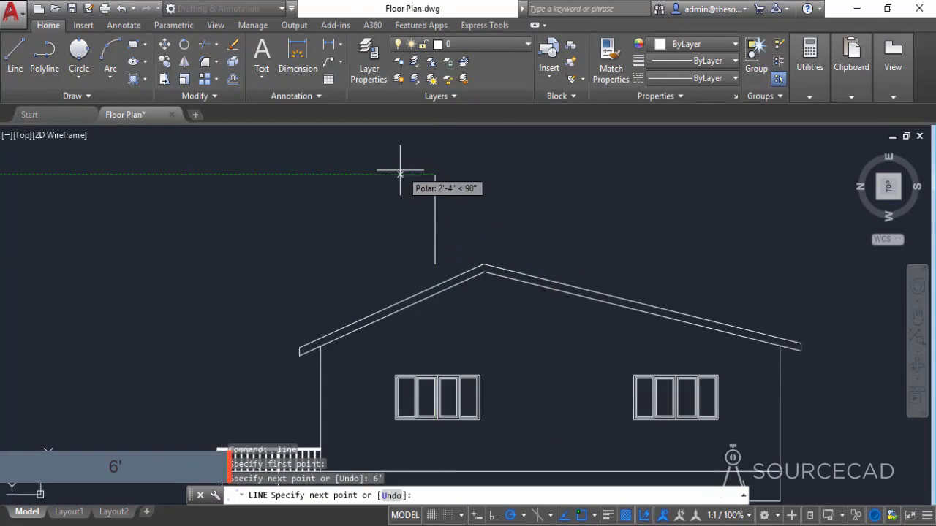
text(3)
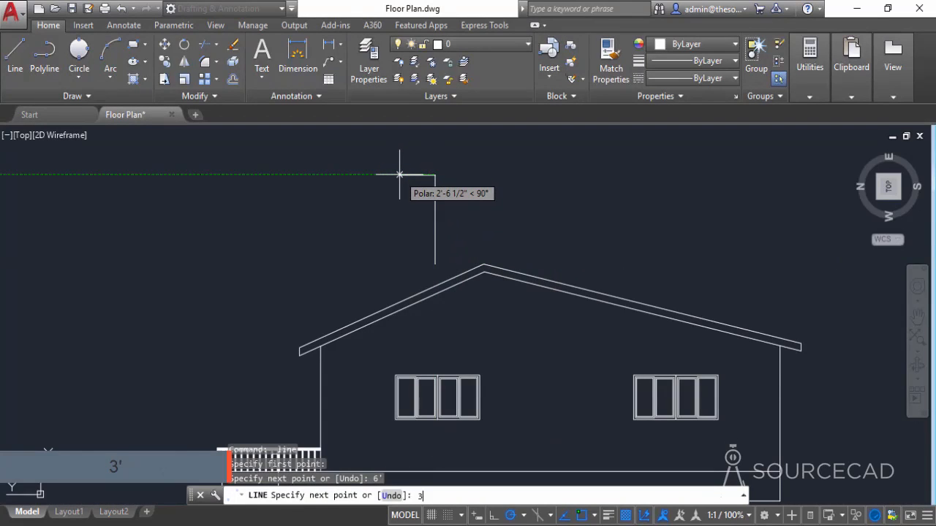
text(')
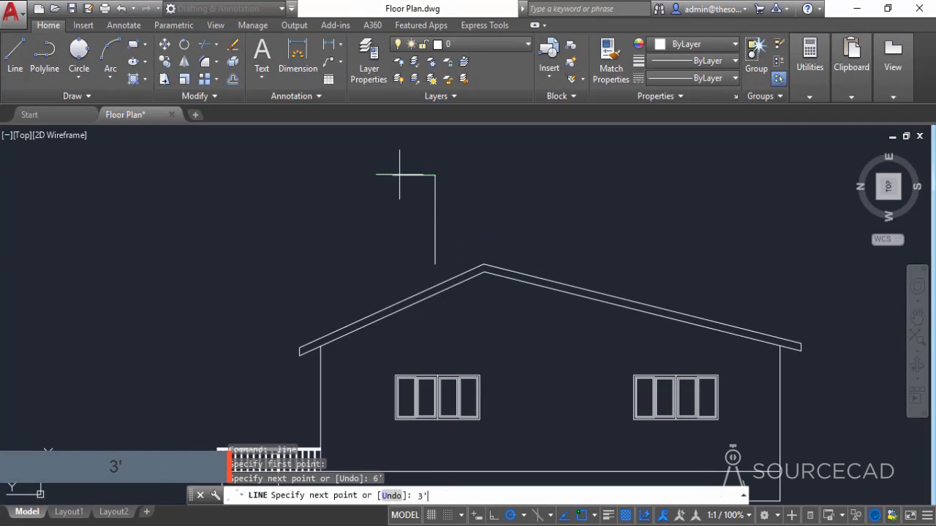
key(Return)
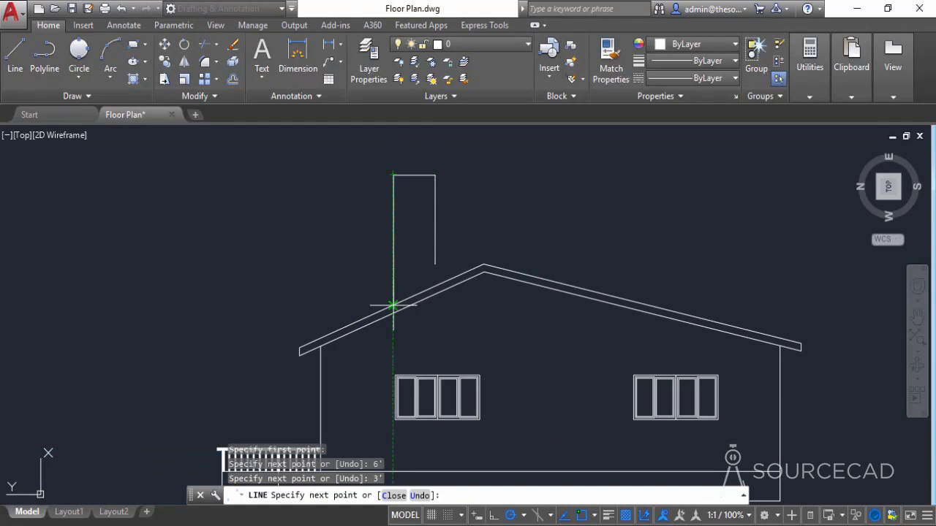
click(434, 284)
key(Return)
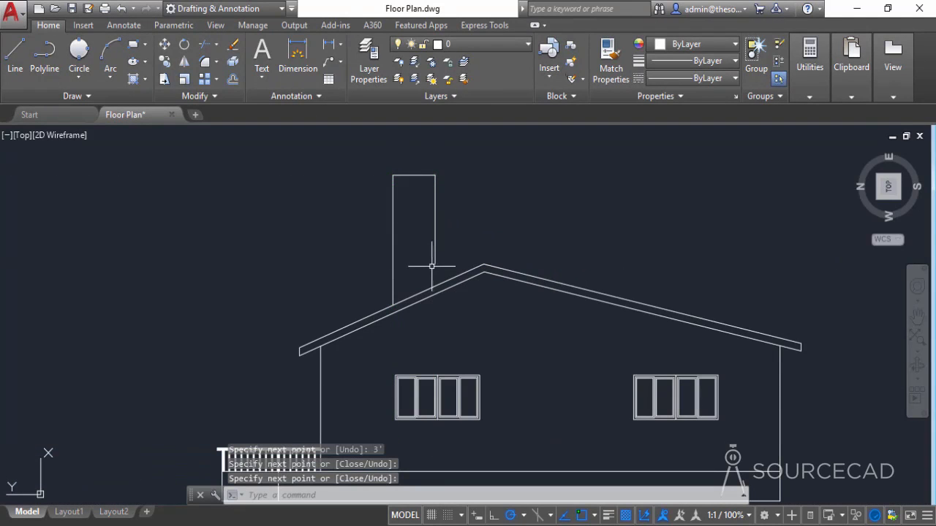
Extend the chimney's ridge-side vertical line down to the upper edge of the roof slope
click(207, 45)
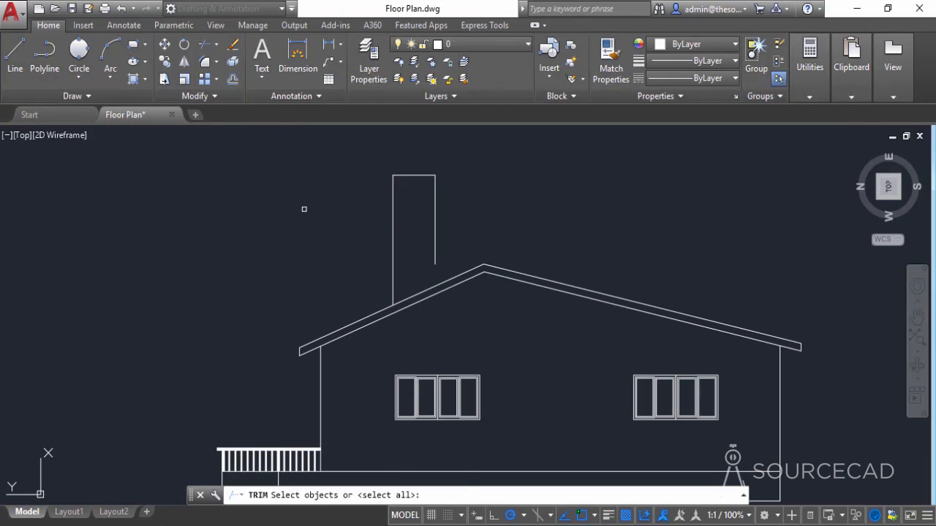
key(Return)
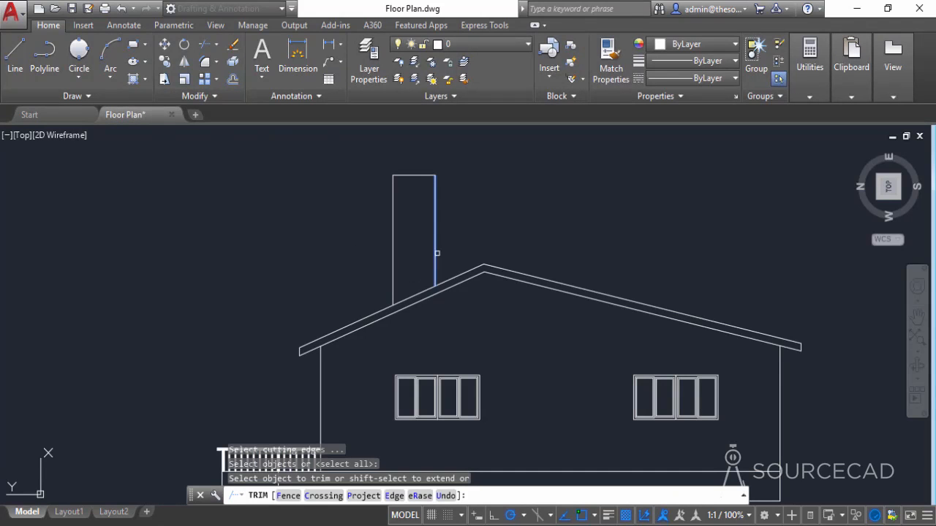
click(434, 251)
right_click(480, 183)
click(498, 198)
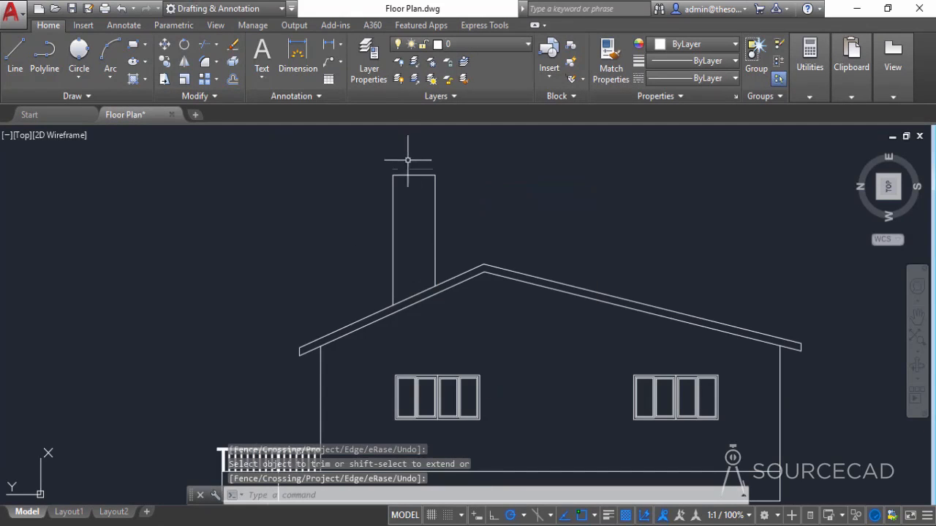
Offset the chimney's top line 4" downward
scroll(404, 171, up, 4)
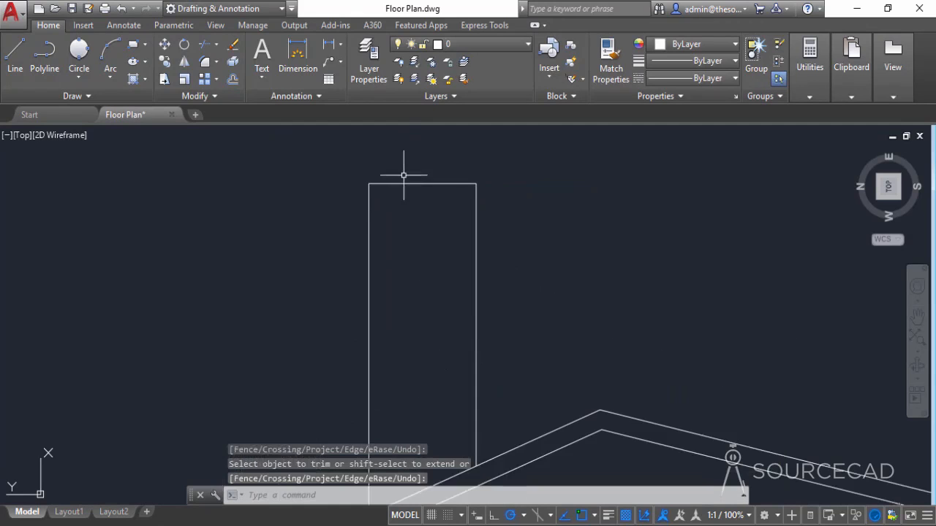
click(234, 79)
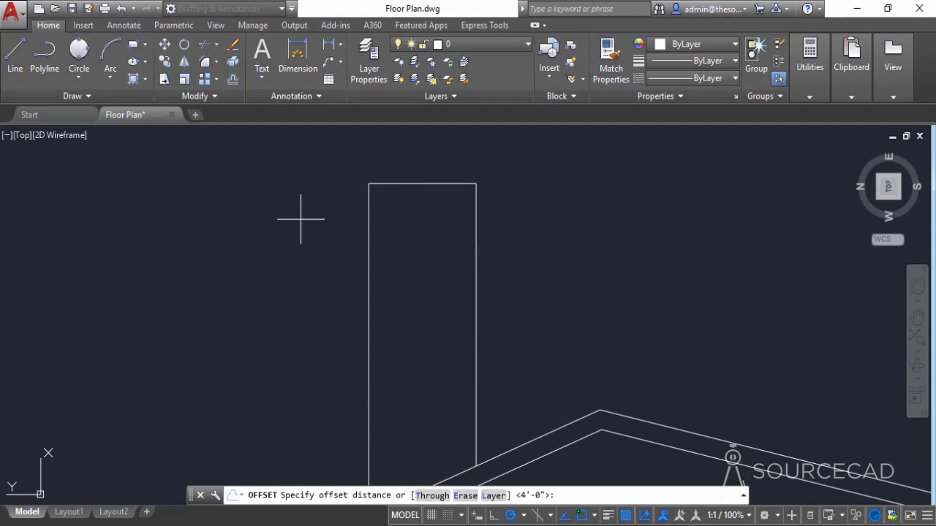
text(4)
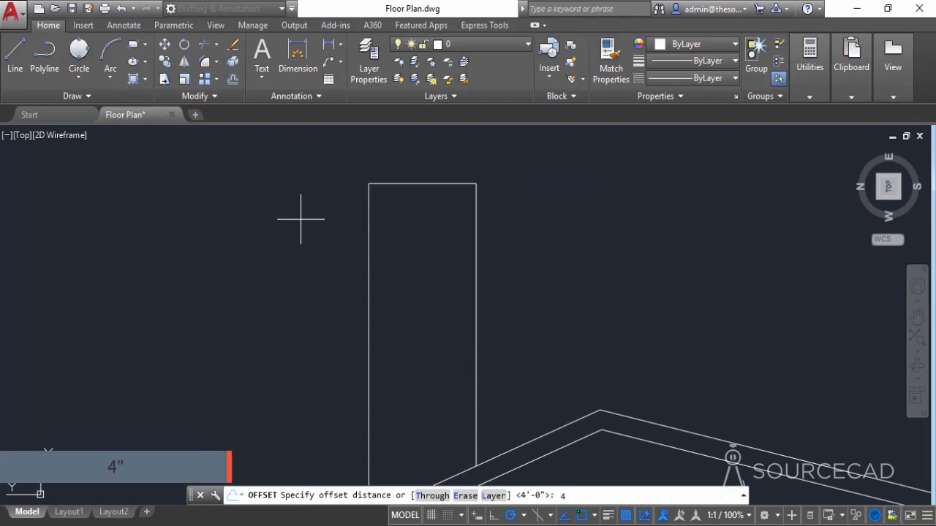
key(Return)
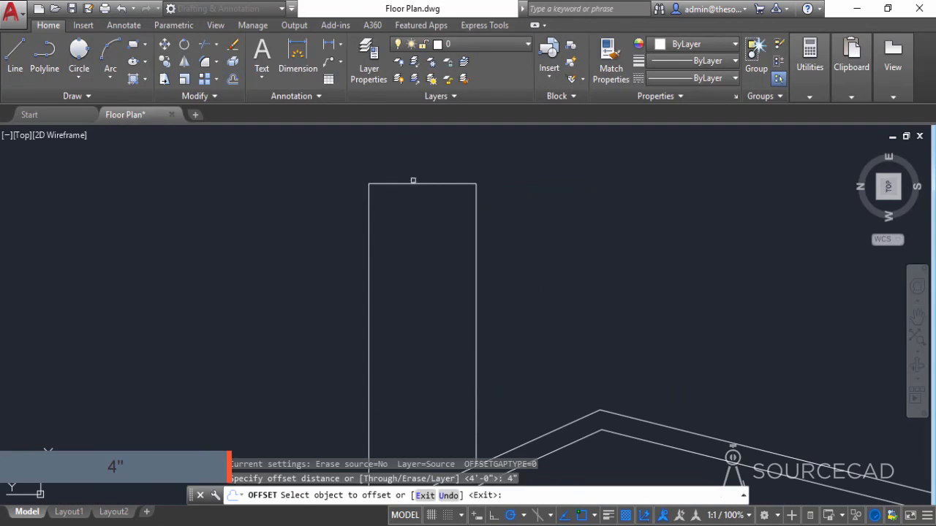
click(428, 184)
click(432, 245)
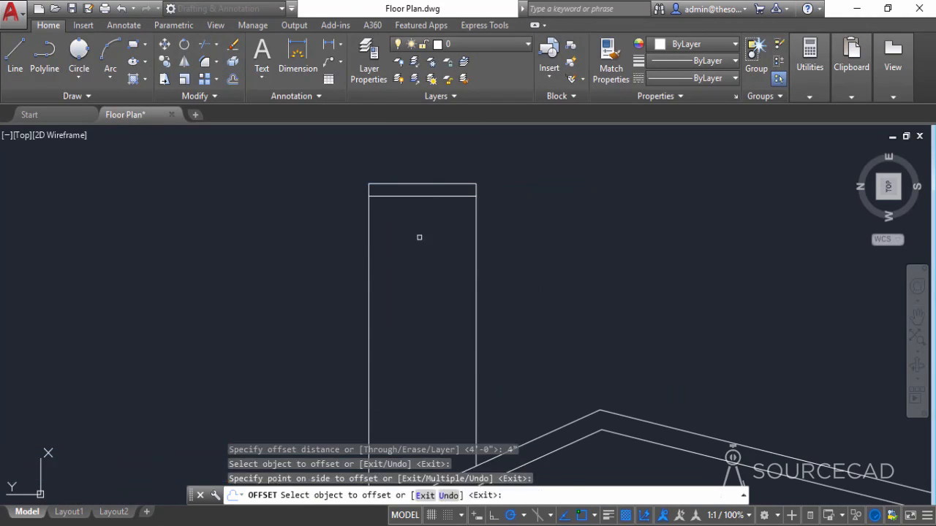
Draw a short freestanding vertical line just outside the chimney's platform-side edge, spanning past both horizontal lines at its top
key(Escape)
click(16, 55)
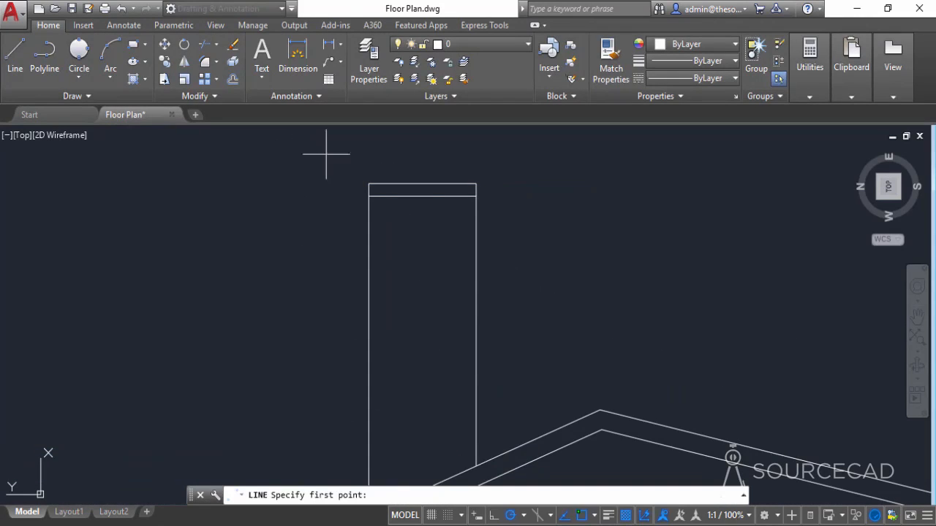
click(347, 175)
click(347, 217)
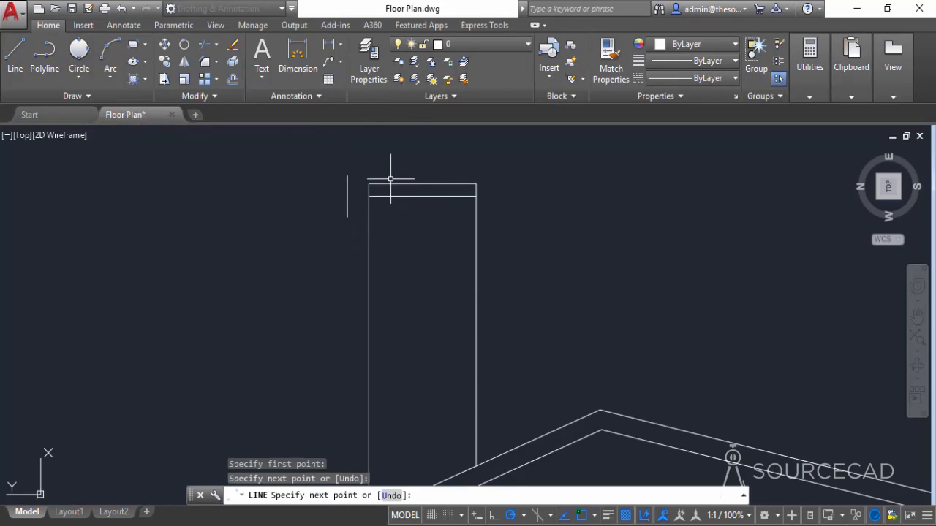
key(Return)
Mirror the short vertical line about the chimney's vertical centerline, keeping the original
click(351, 187)
click(324, 156)
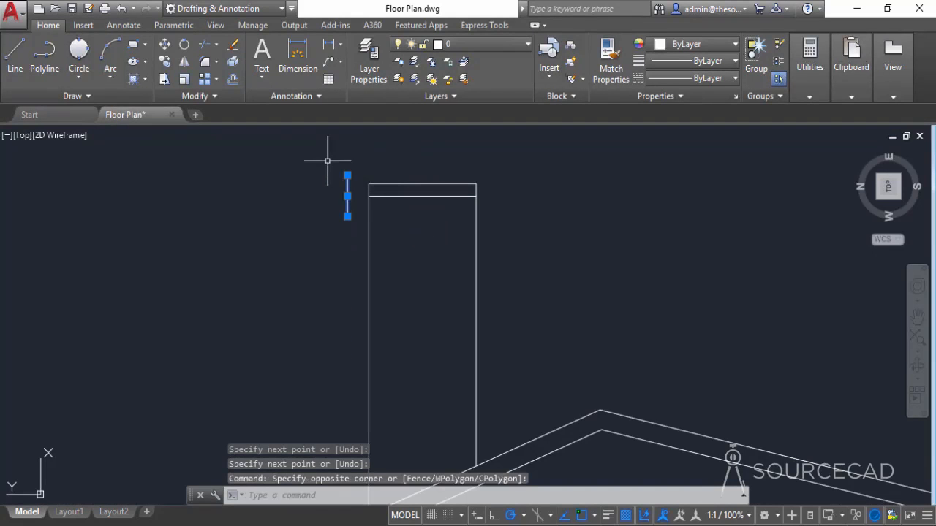
click(185, 61)
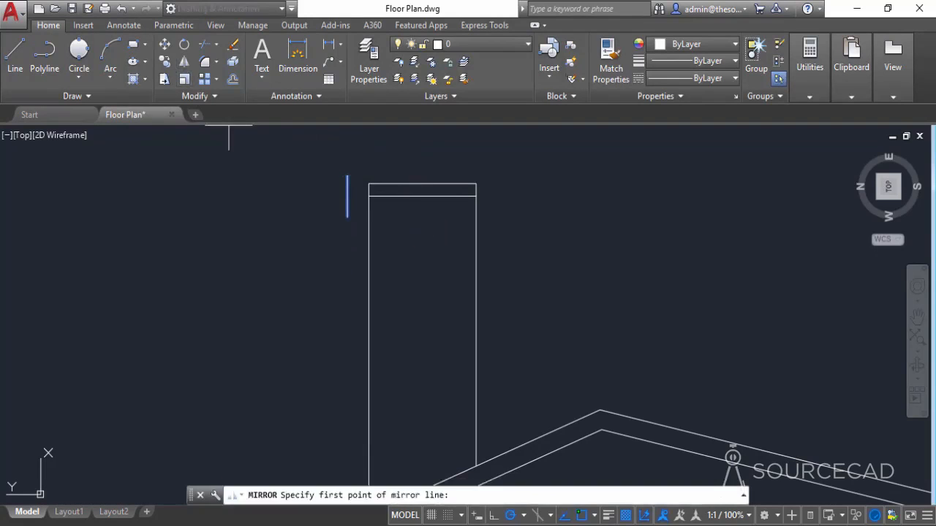
click(422, 183)
click(422, 195)
key(Return)
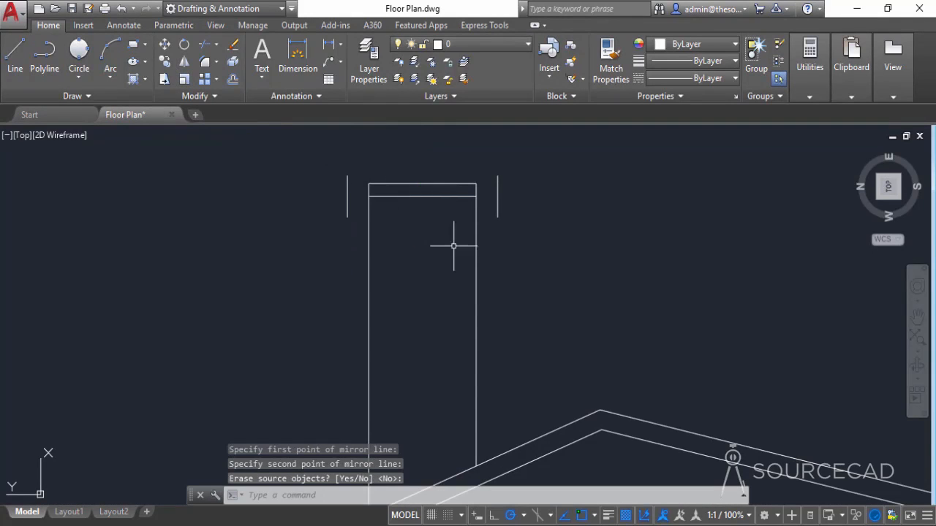
Extend the chimney's two top horizontal lines to both short verticals and trim the excess to form an overhanging rectangular cap
click(205, 45)
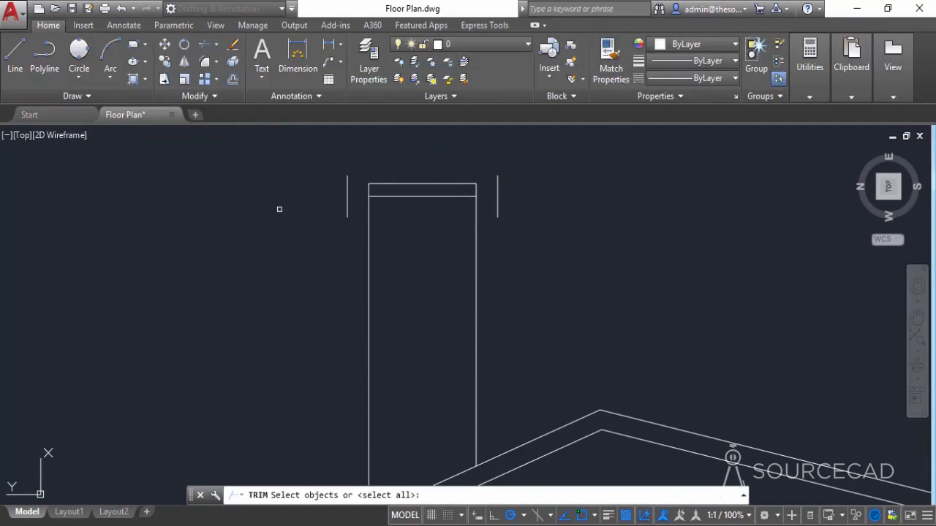
shift+click(375, 183)
shift+click(376, 196)
shift+click(463, 196)
shift+click(472, 183)
shift+click(486, 196)
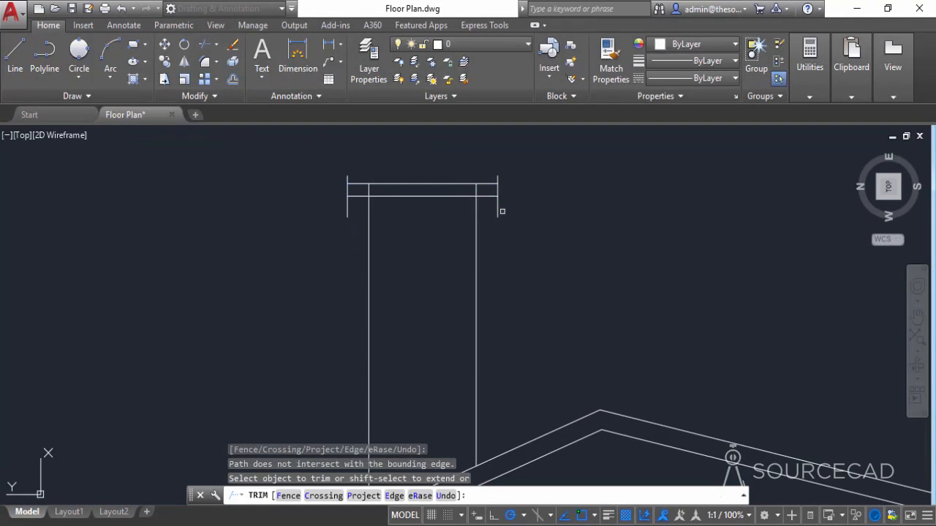
click(500, 180)
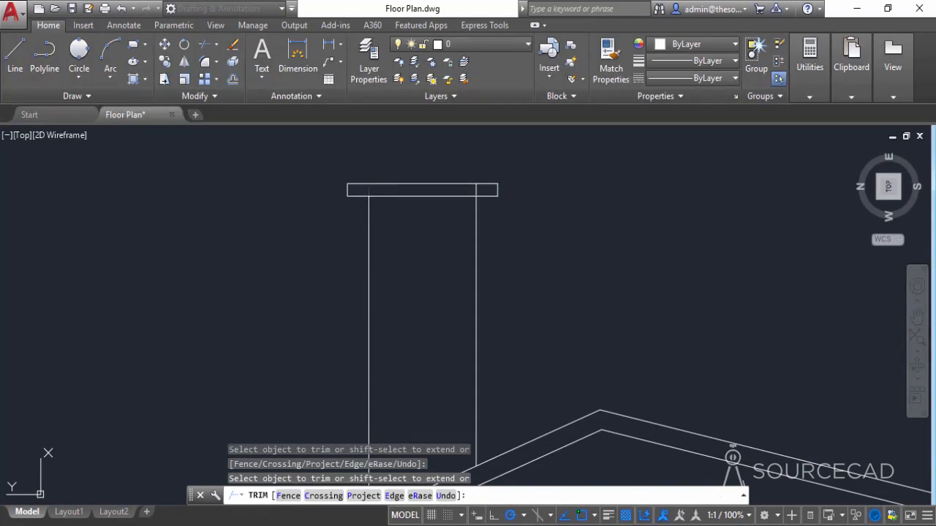
key(Escape)
Copy the chimney cap straight down to make a second band across the upper part of the shaft
click(324, 159)
click(554, 229)
click(164, 61)
click(347, 191)
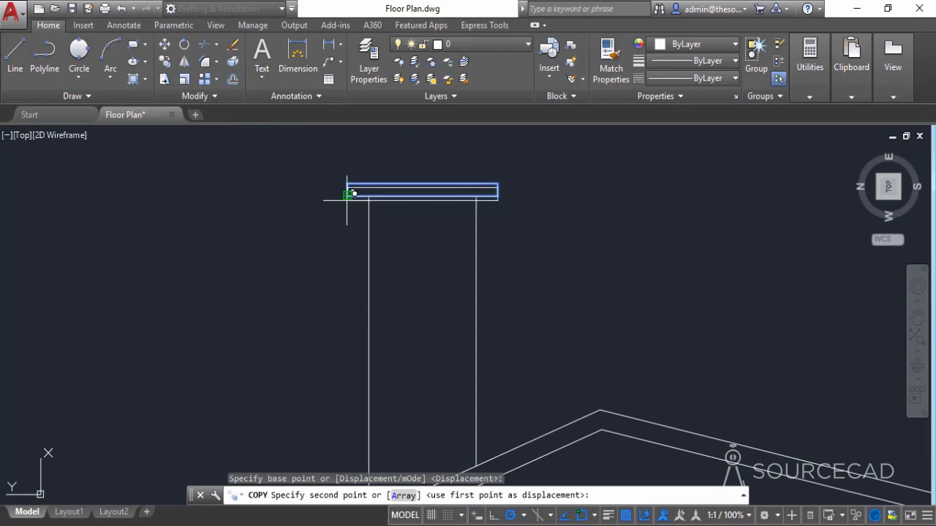
click(347, 258)
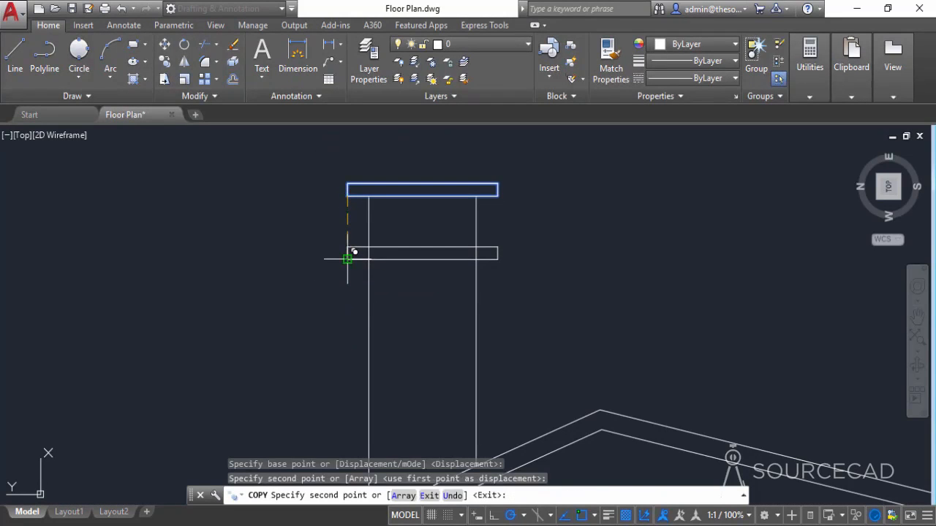
key(Escape)
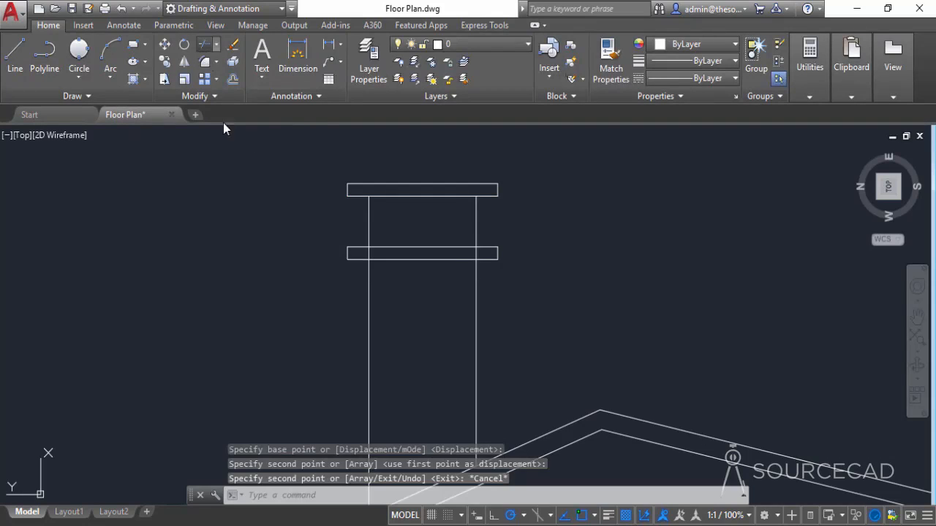
Trim the chimney's two side lines where they cross the inside of the lower band
text(tr)
key(Return)
key(Return)
click(361, 255)
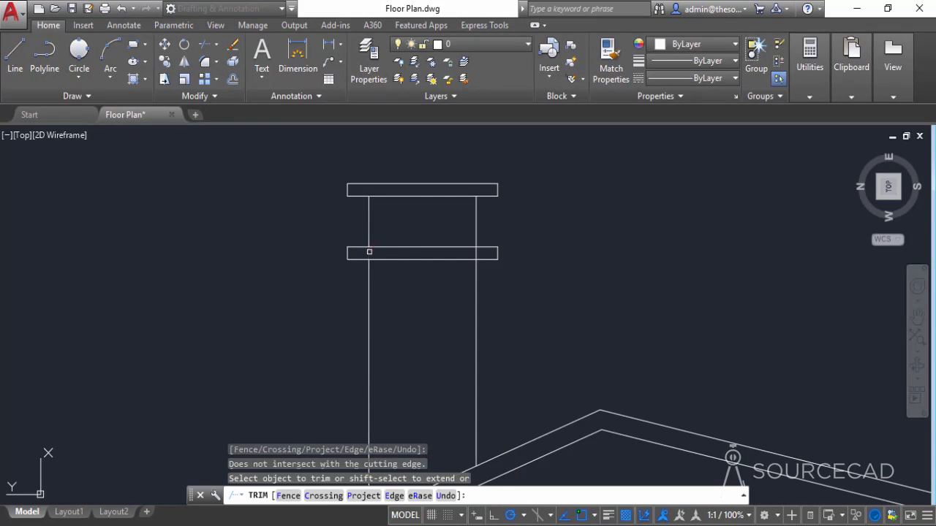
click(369, 252)
key(Escape)
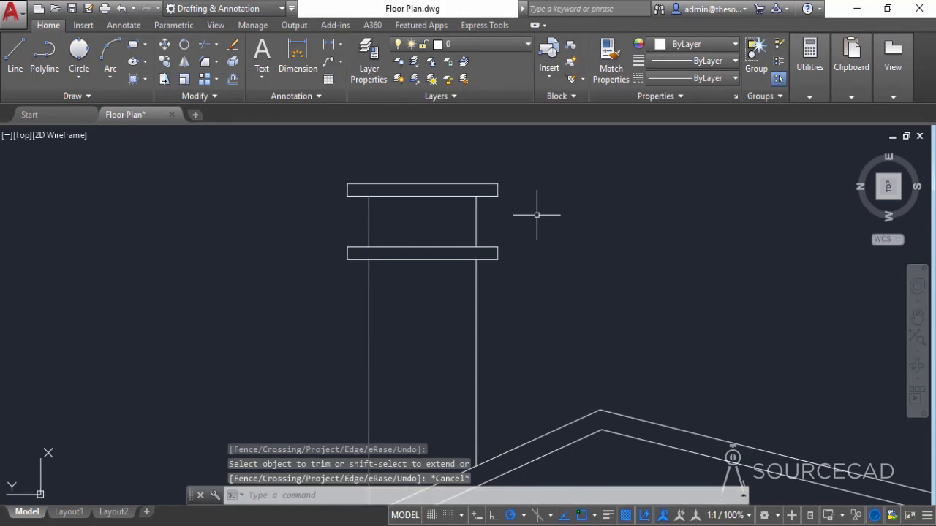
scroll(541, 219, down, 5)
middle_drag(716, 271, 624, 252)
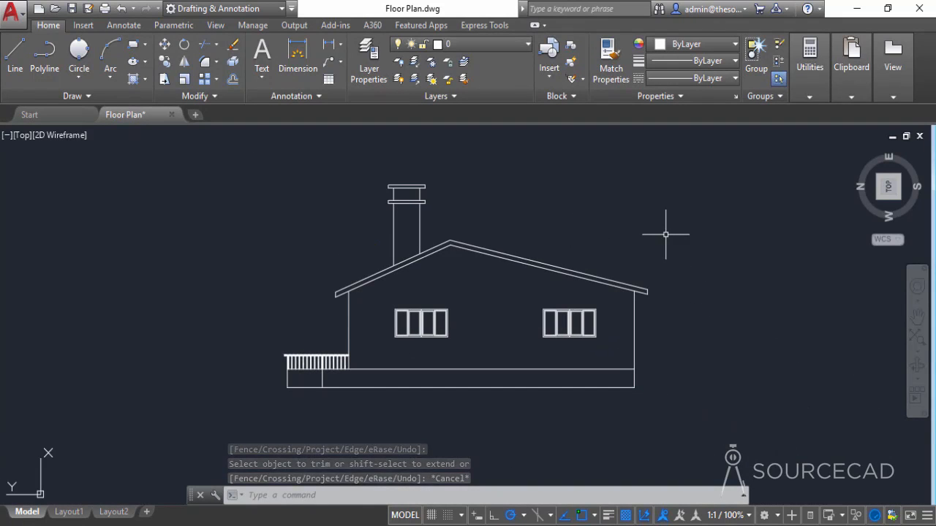